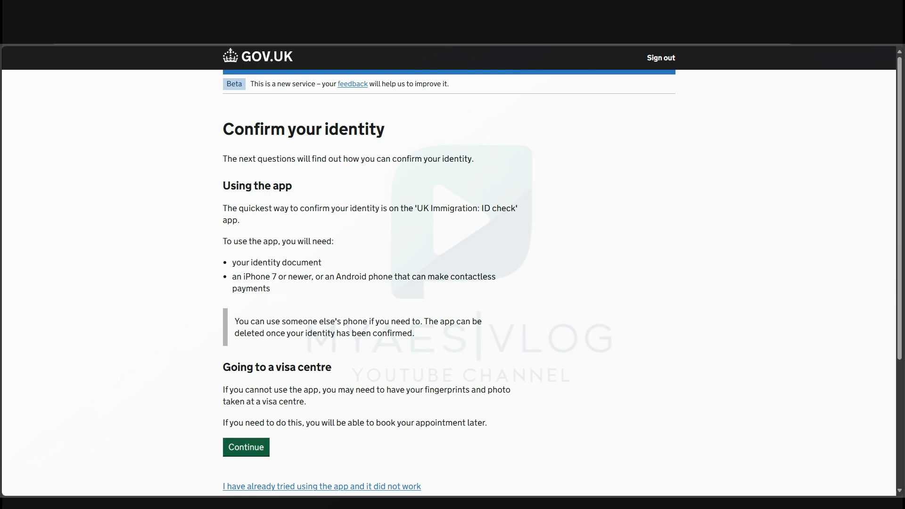
# - Continue past the Confirm your identity introduction to the ID Check app options
pyautogui.click(246, 447)
# - Confirm having a suitable smartphone and enter the ID Check app's connection code
pyautogui.click(233, 288)
pyautogui.click(246, 326)
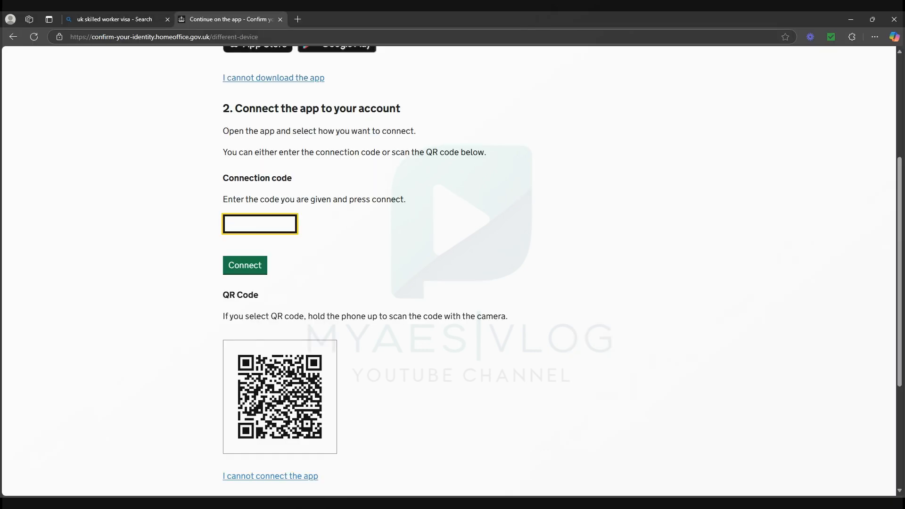
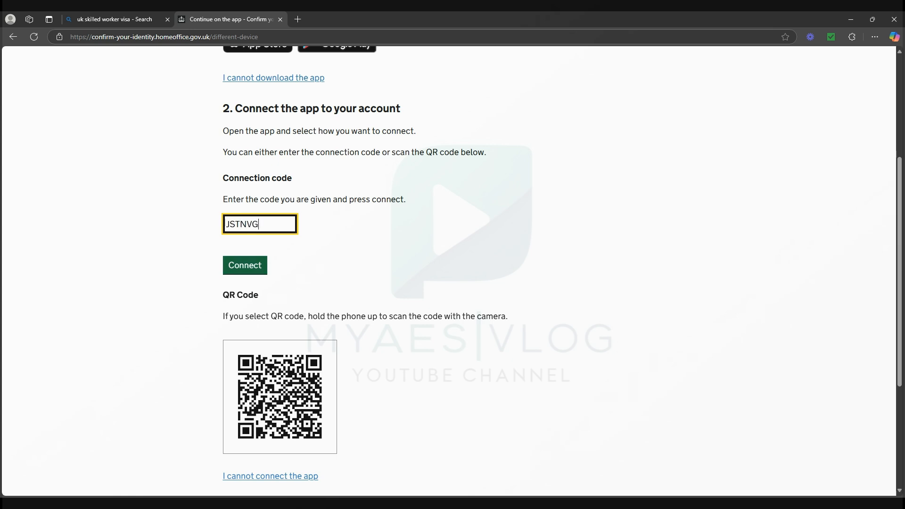
pyautogui.press('Return')
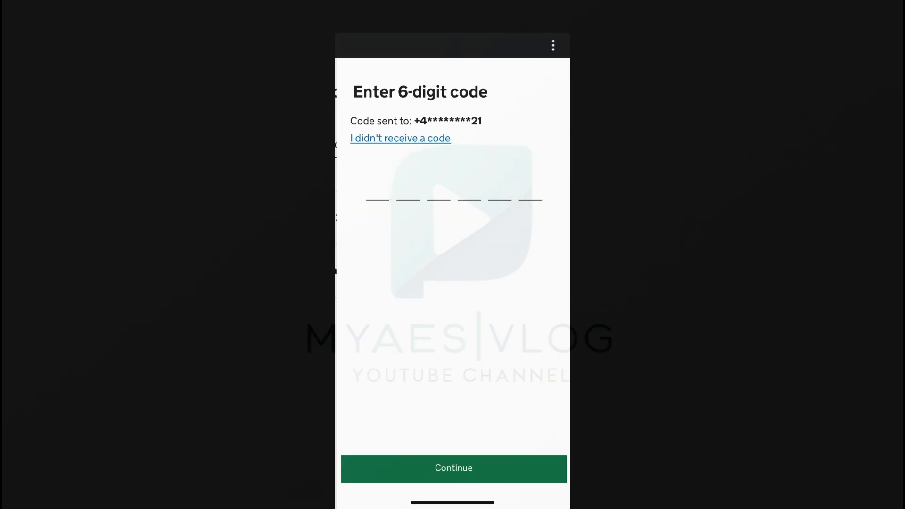
# - Verify the phone with the texted code, accept the privacy notice and start the identity check
pyautogui.click(453, 323)
pyautogui.click(452, 268)
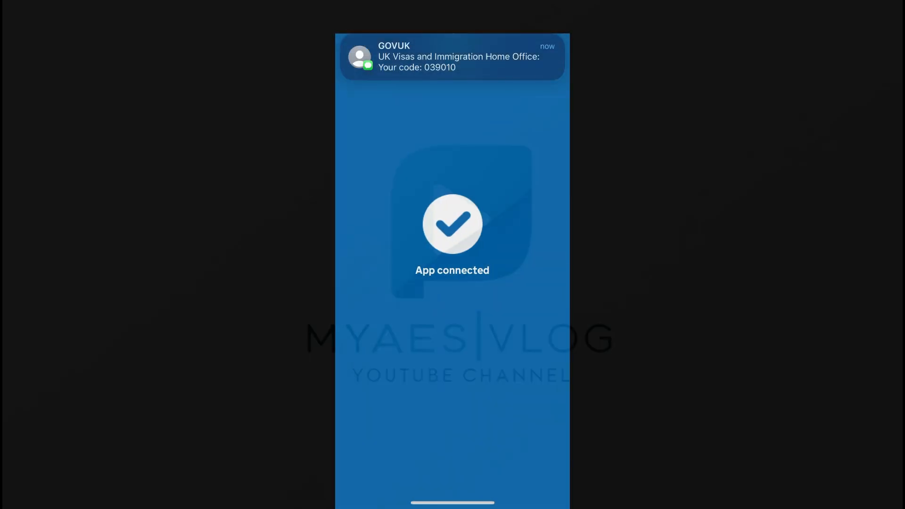
pyautogui.click(453, 468)
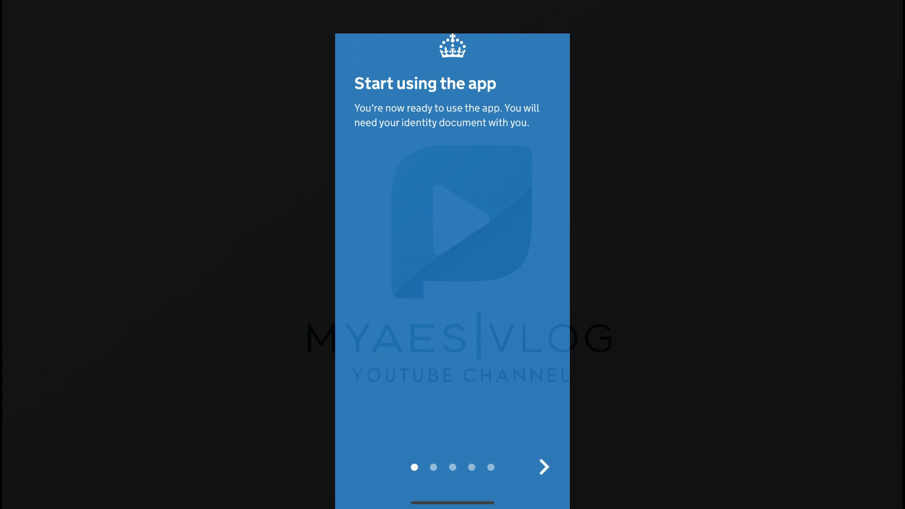
pyautogui.click(544, 468)
pyautogui.click(544, 468)
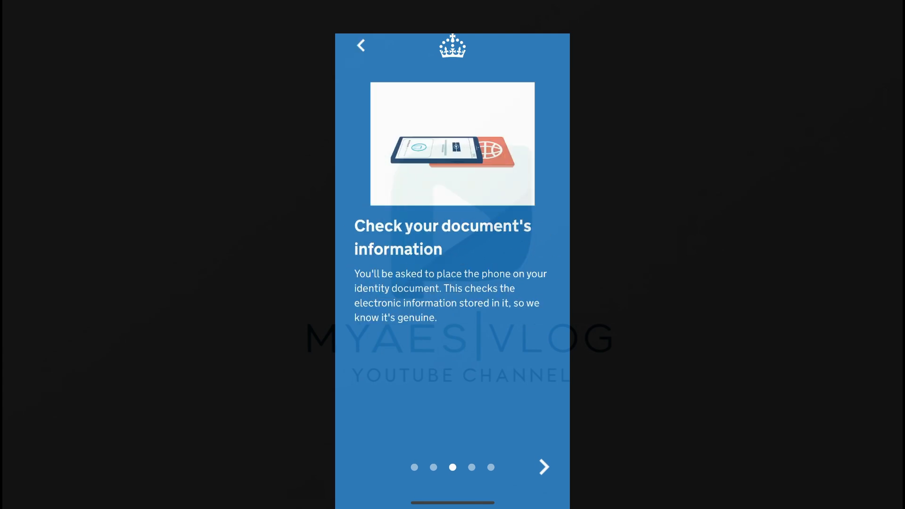
pyautogui.click(544, 467)
pyautogui.click(544, 467)
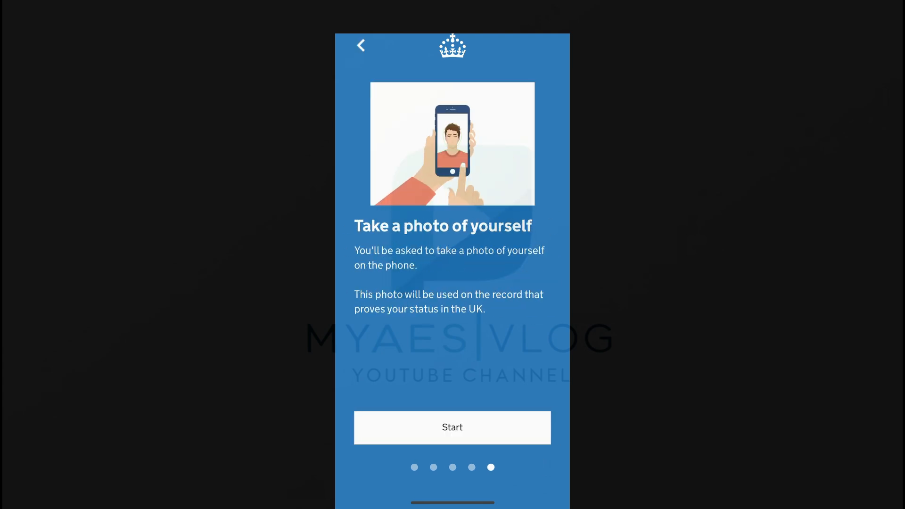
pyautogui.click(453, 427)
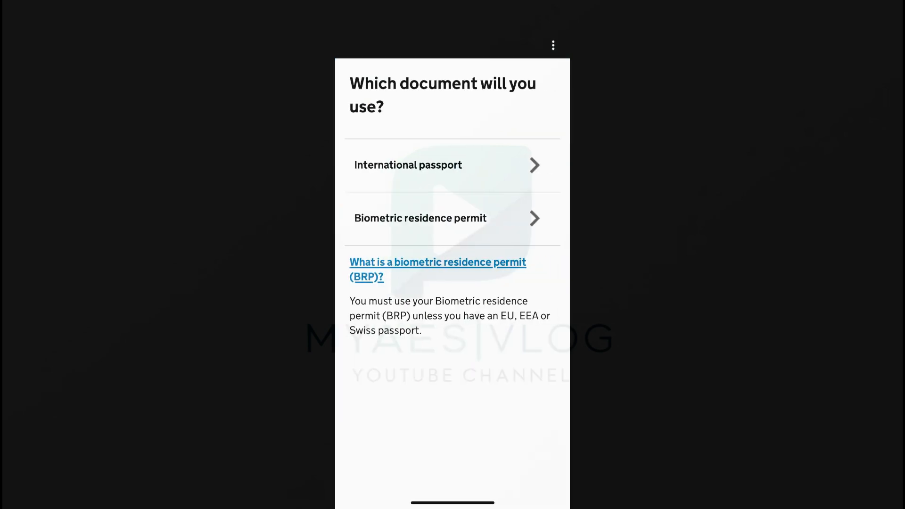
# - Choose the biometric residence permit and photograph both sides of the card
pyautogui.click(443, 218)
pyautogui.click(452, 468)
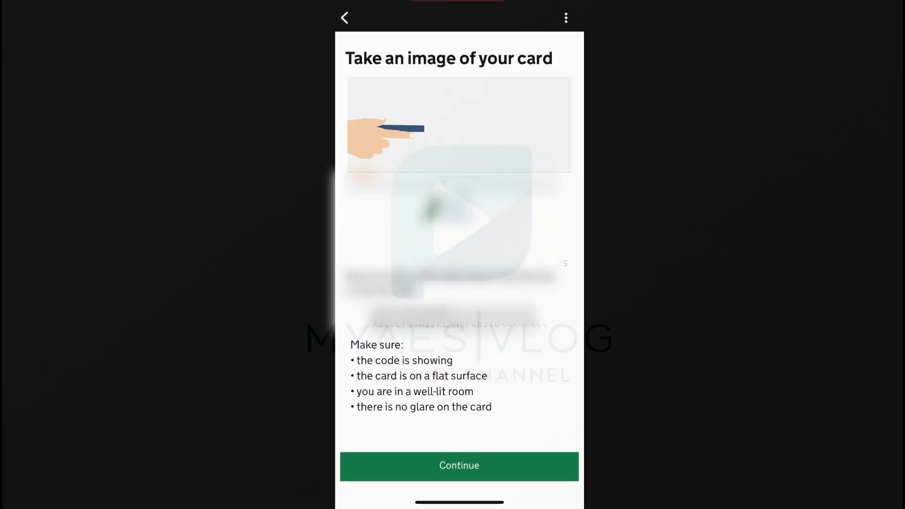
pyautogui.click(459, 467)
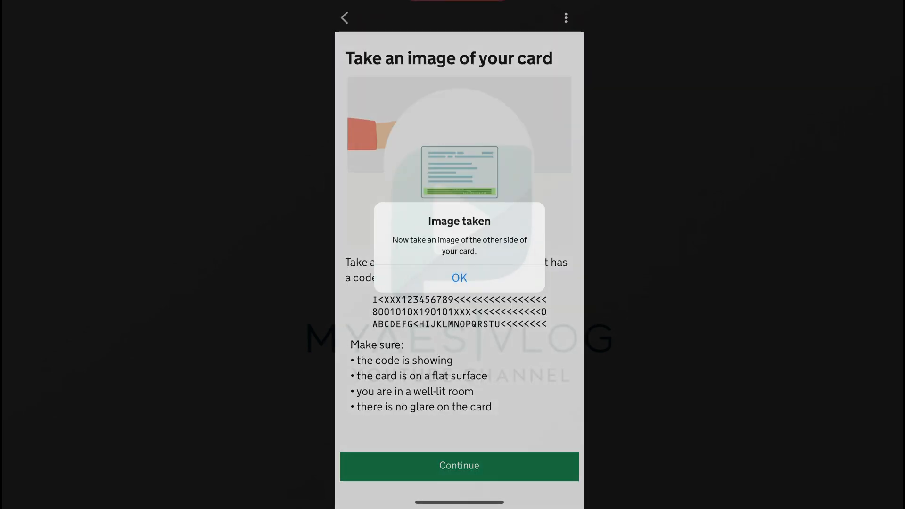
pyautogui.click(460, 278)
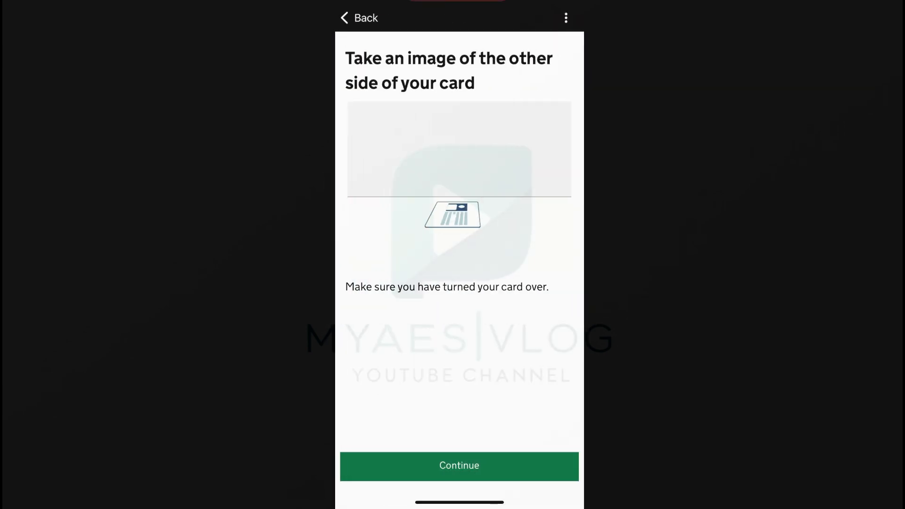
pyautogui.click(459, 466)
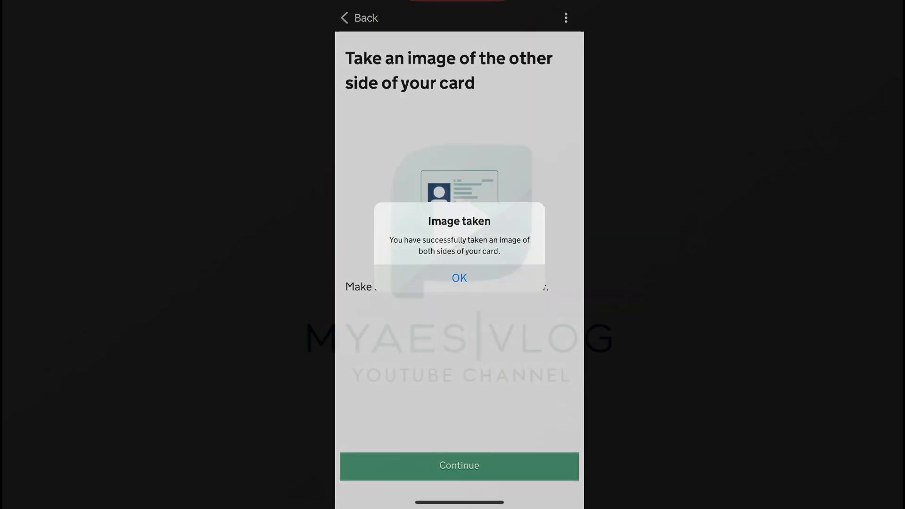
pyautogui.click(459, 277)
# - Read the permit's chip and proceed to the face scan
pyautogui.click(459, 466)
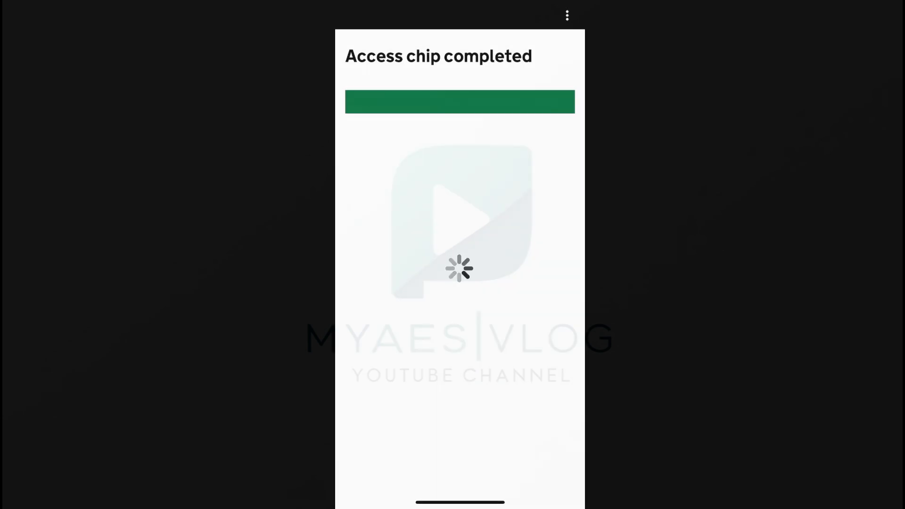
pyautogui.click(459, 268)
pyautogui.click(460, 467)
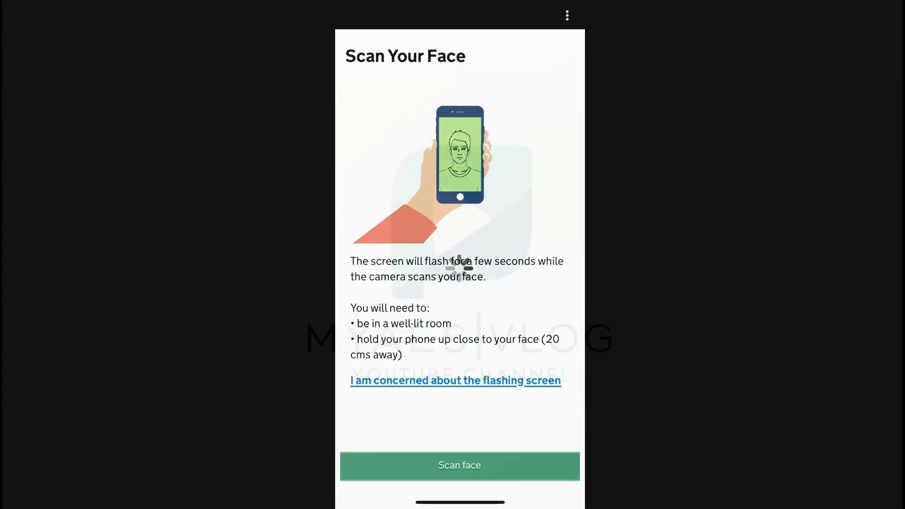
# - Finish the face scan, take and accept a photo of yourself
pyautogui.click(460, 265)
pyautogui.click(460, 466)
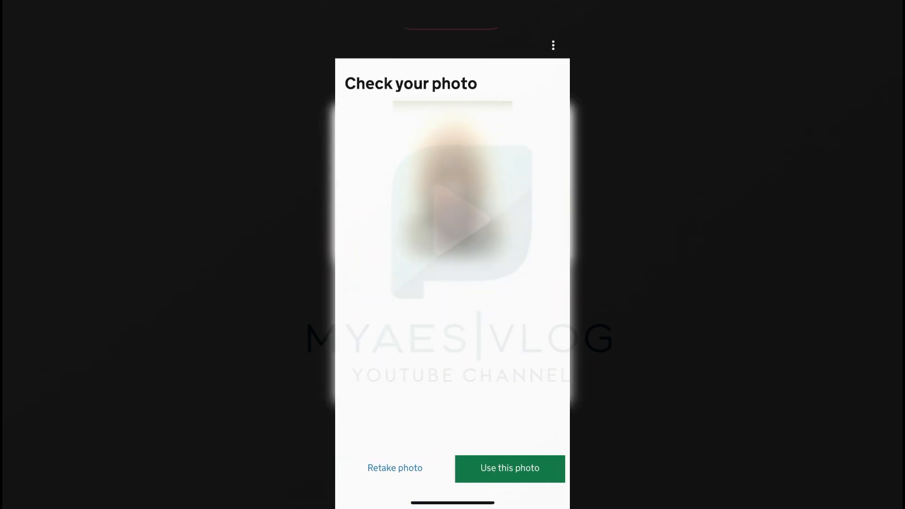
pyautogui.click(510, 469)
pyautogui.scroll(-1, 452, 251)
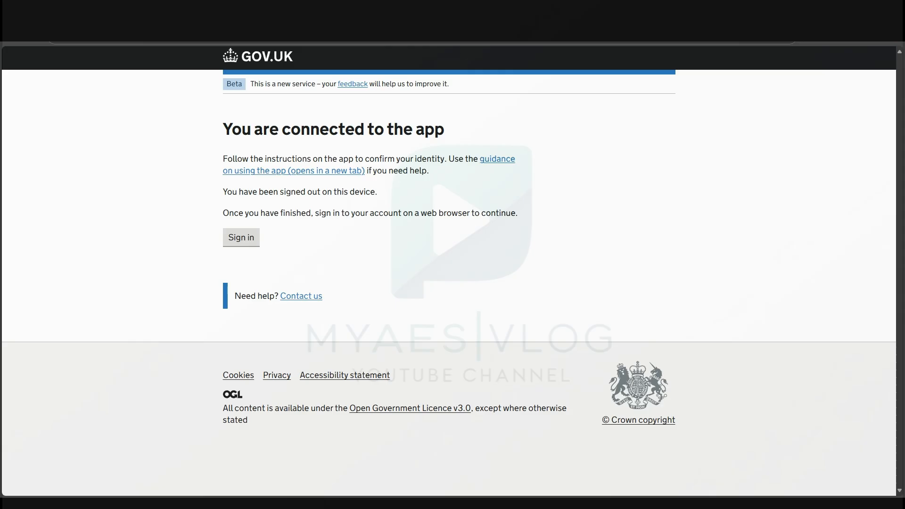
# - Sign in using the biometric residence permit number and a security code sent by SMS
pyautogui.click(241, 237)
pyautogui.click(233, 270)
pyautogui.click(246, 304)
pyautogui.click(367, 361)
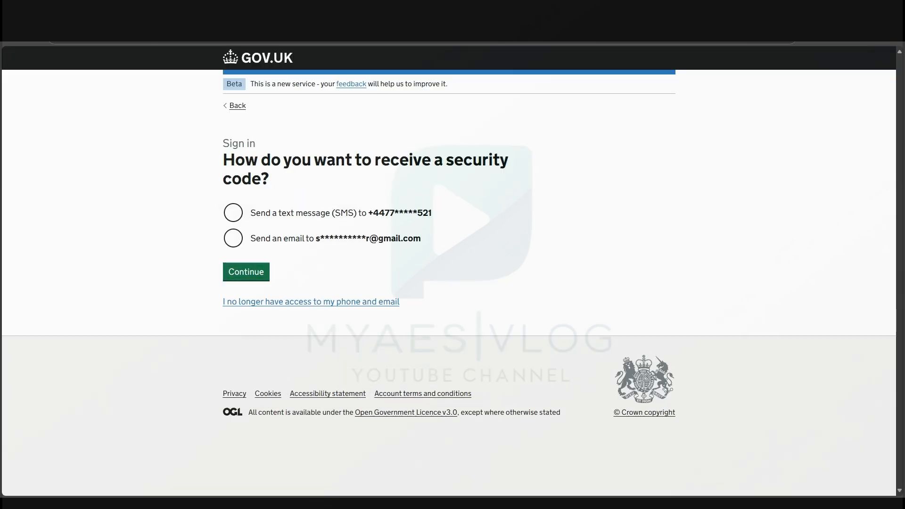
pyautogui.click(233, 213)
pyautogui.click(246, 272)
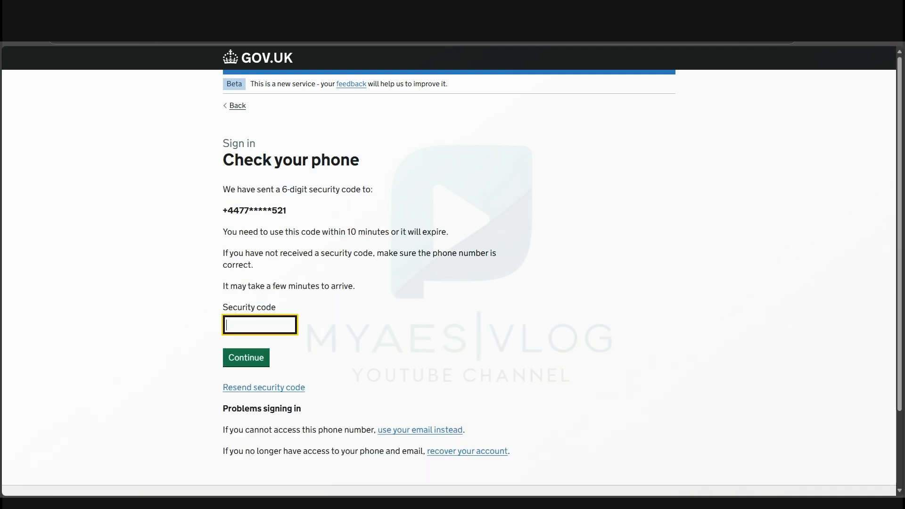
pyautogui.press('Return')
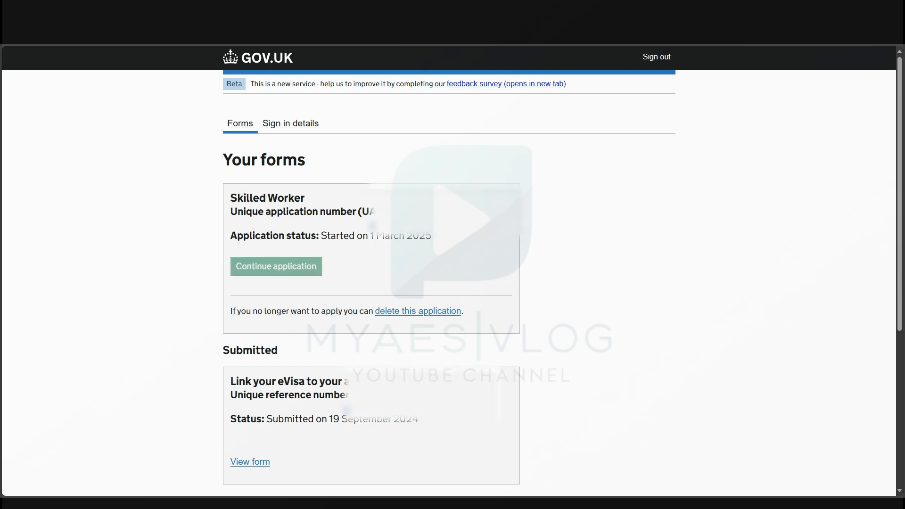
# - Resume the application on this device and answer No to other family members applying
pyautogui.click(277, 329)
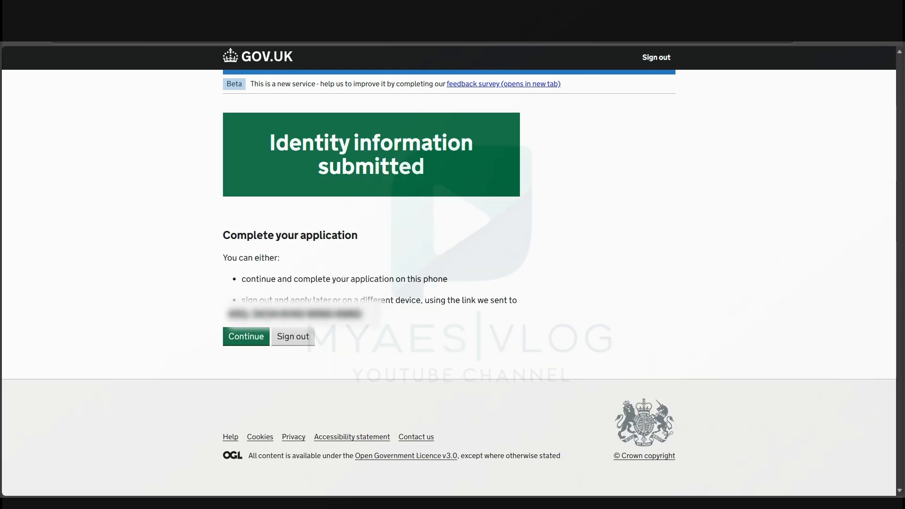
pyautogui.click(246, 336)
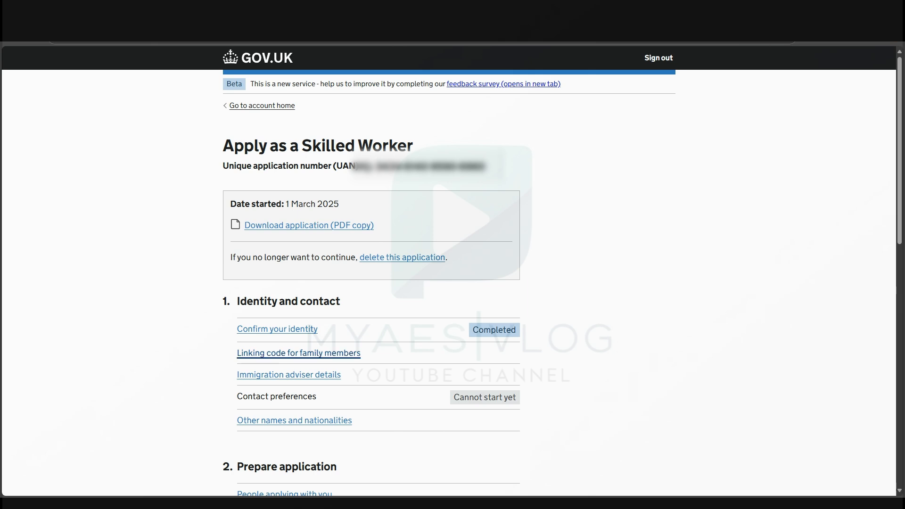
pyautogui.click(298, 353)
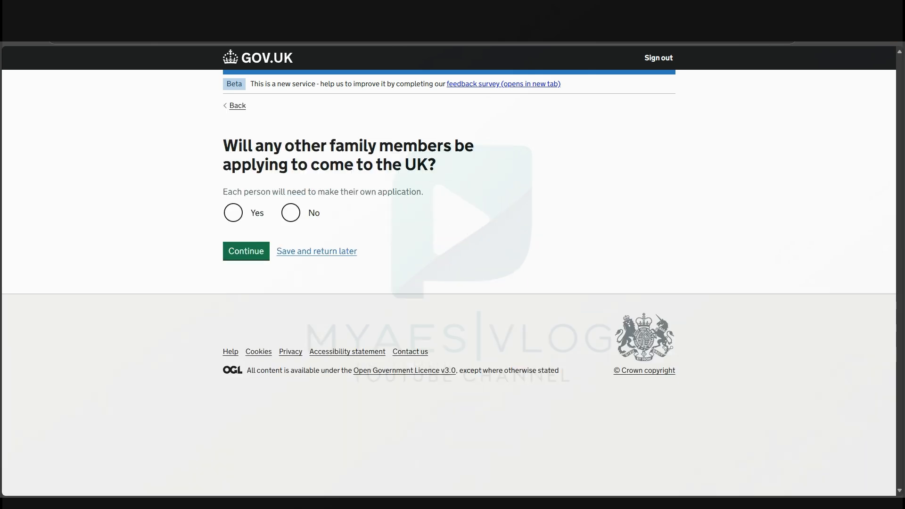
pyautogui.click(291, 213)
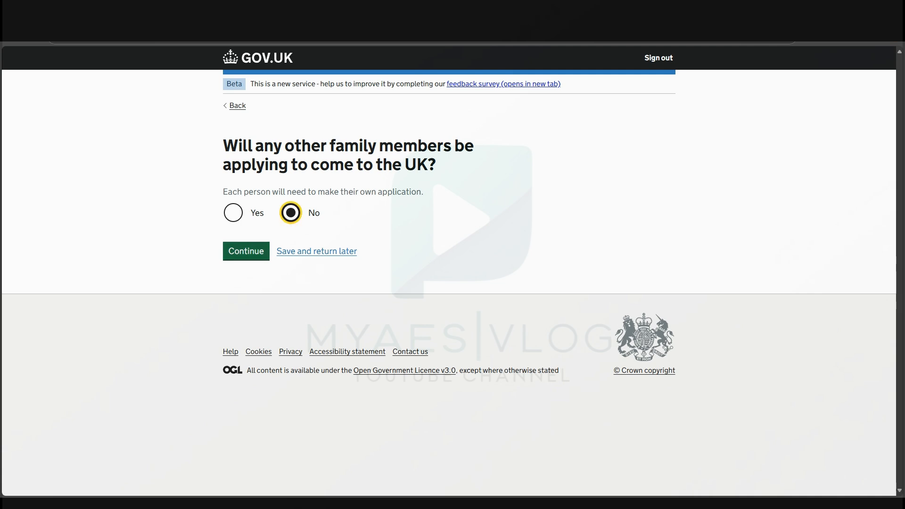
pyautogui.press('Return')
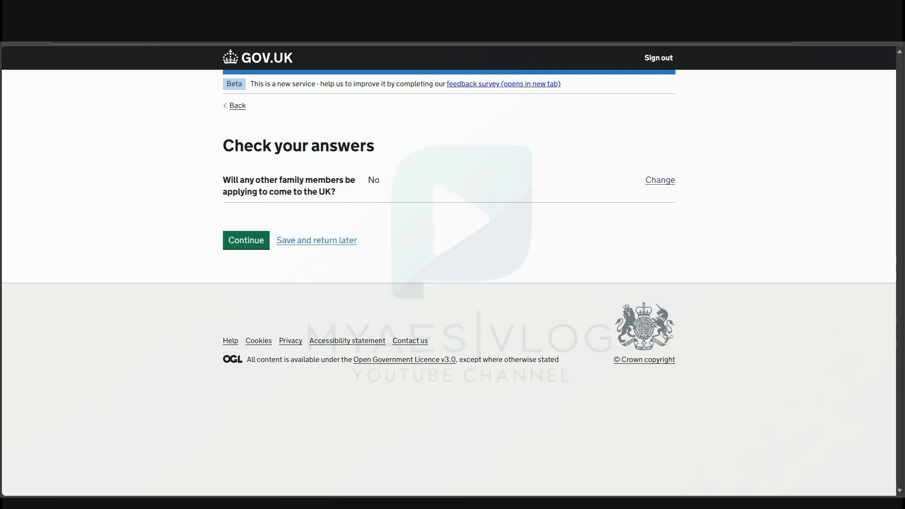
pyautogui.press('Return')
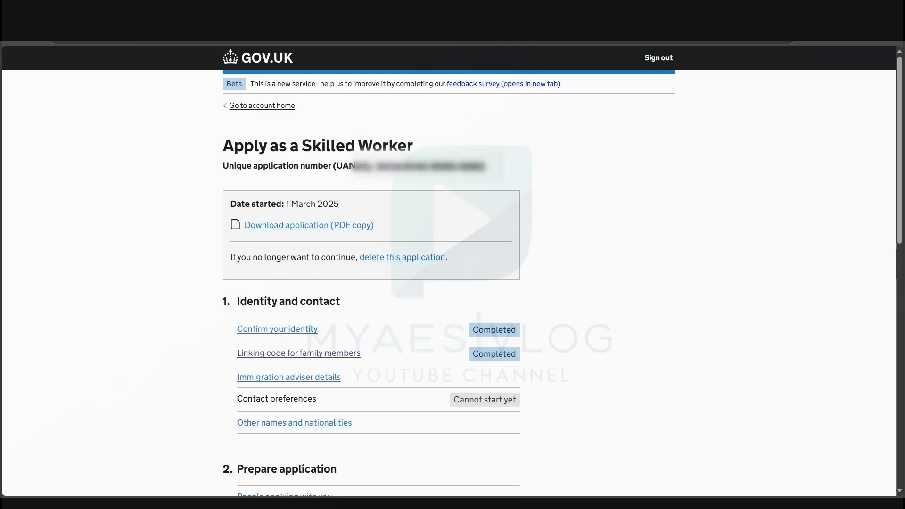
# - Answer No to using a UK immigration adviser and confirm
pyautogui.click(290, 218)
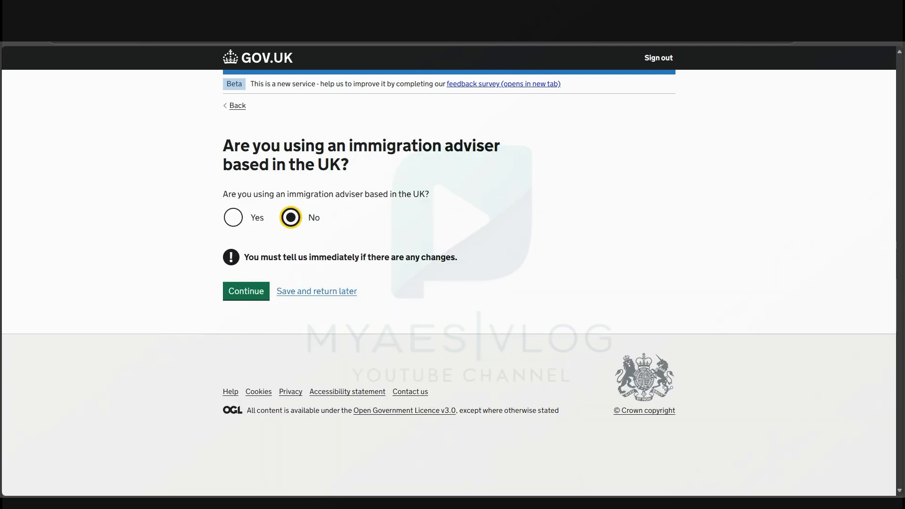
pyautogui.press('Return')
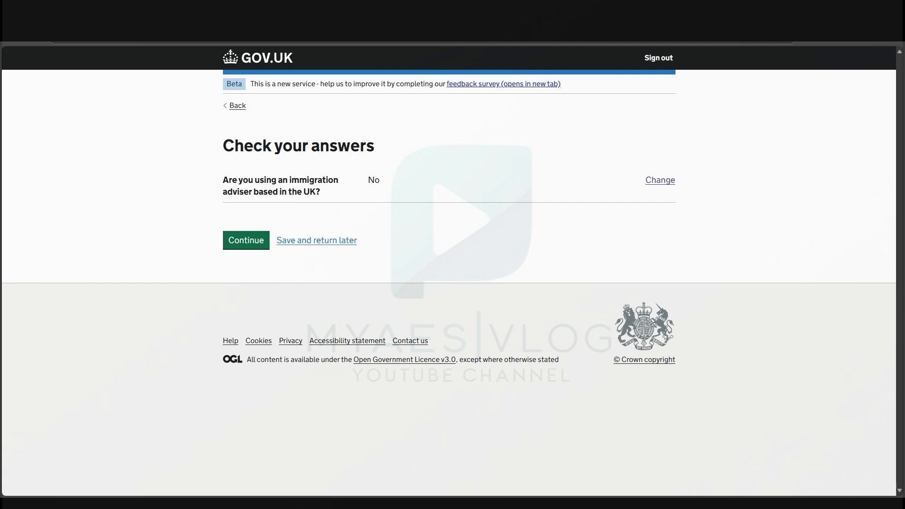
pyautogui.press('Return')
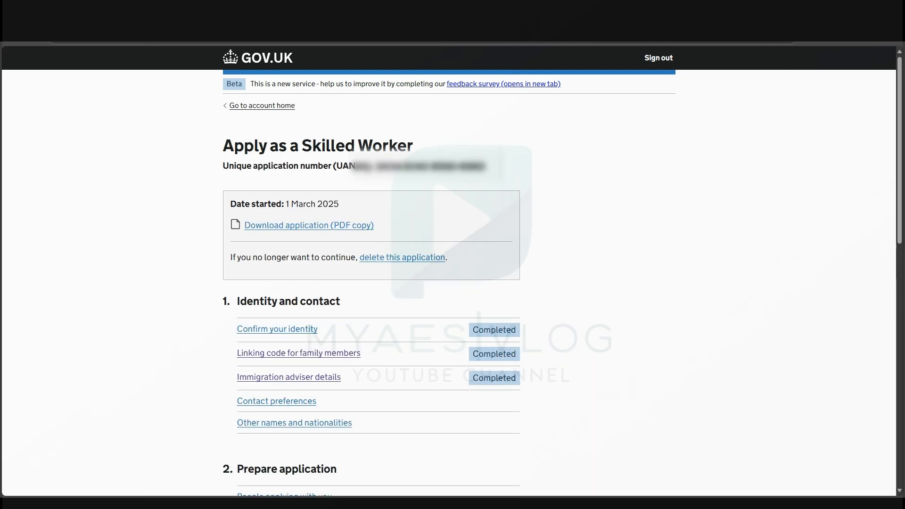
# - Choose the first listed e-mail address and phone number as contact details
pyautogui.click(277, 401)
pyautogui.click(234, 271)
pyautogui.click(246, 360)
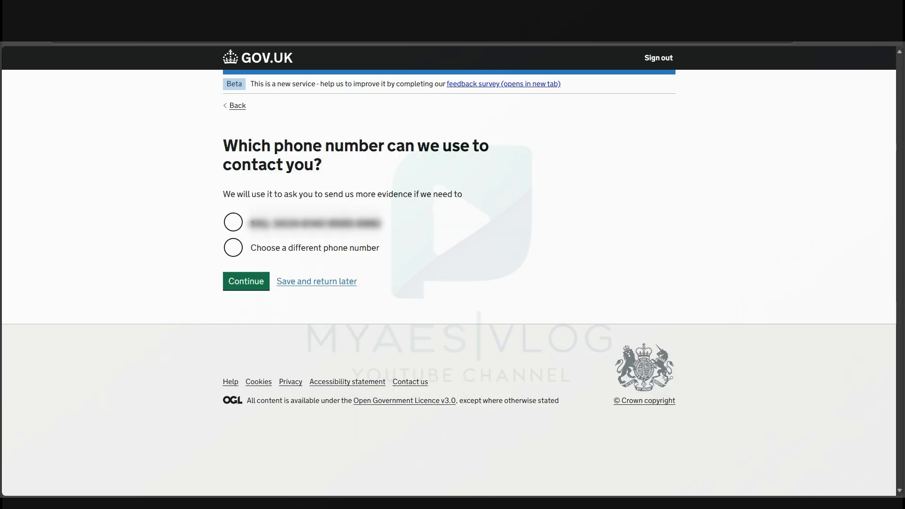
pyautogui.click(233, 222)
pyautogui.click(246, 282)
pyautogui.click(260, 195)
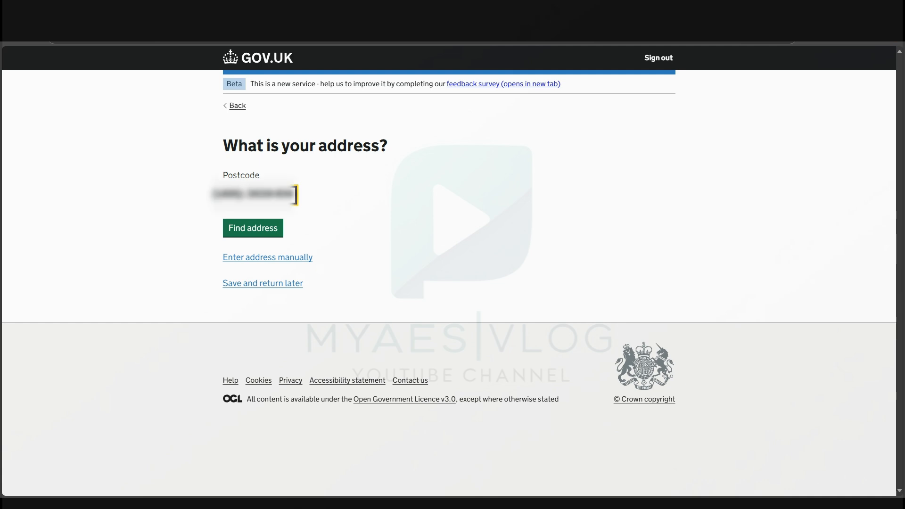
# - Find and select the matching address by postcode, then confirm the contact preferences
pyautogui.press('Return')
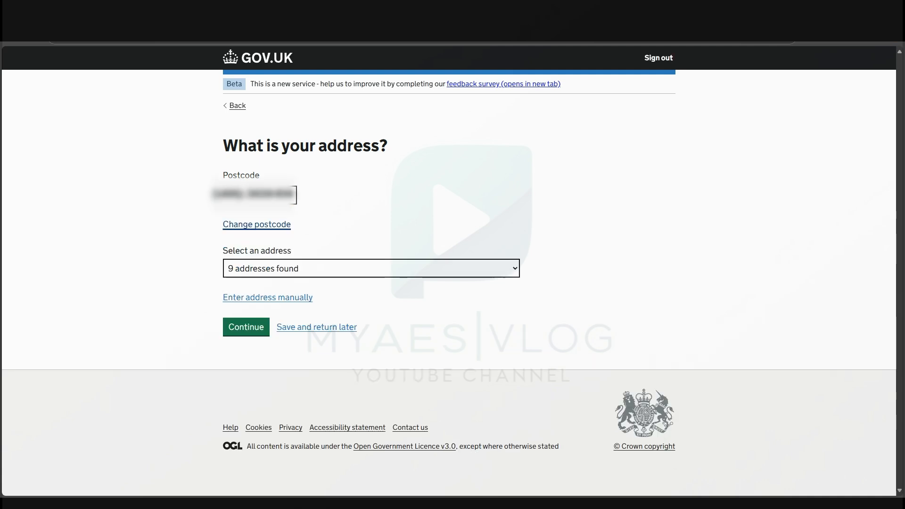
pyautogui.click(372, 269)
pyautogui.press('Down')
pyautogui.click(246, 327)
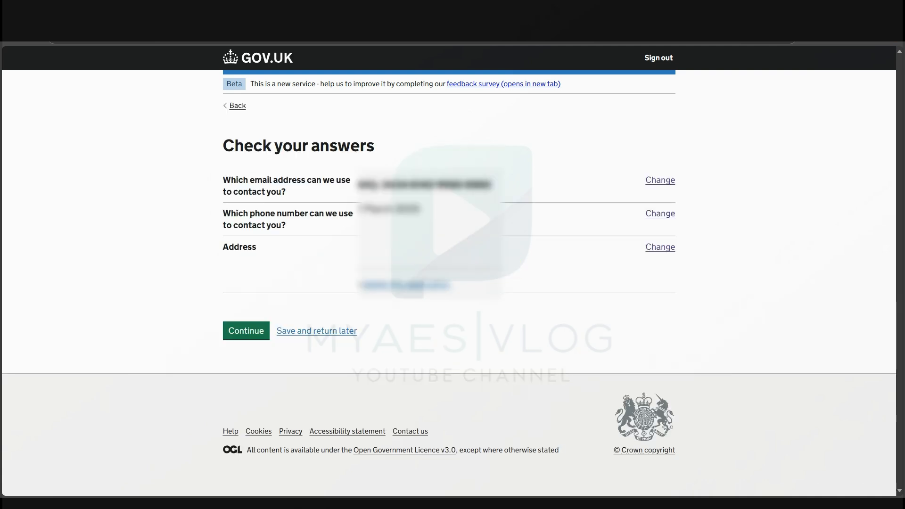
pyautogui.click(247, 331)
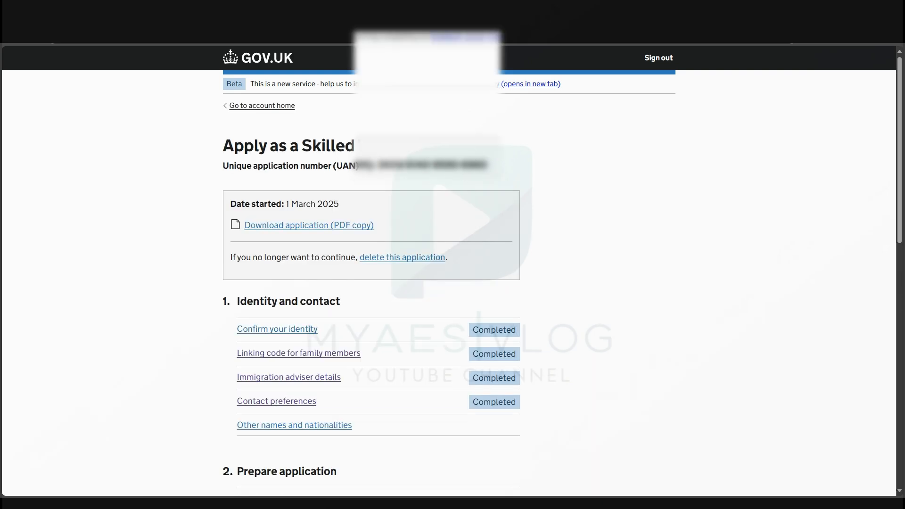
pyautogui.scroll(-2, 448, 283)
# - Answer No to having any other names
pyautogui.click(299, 345)
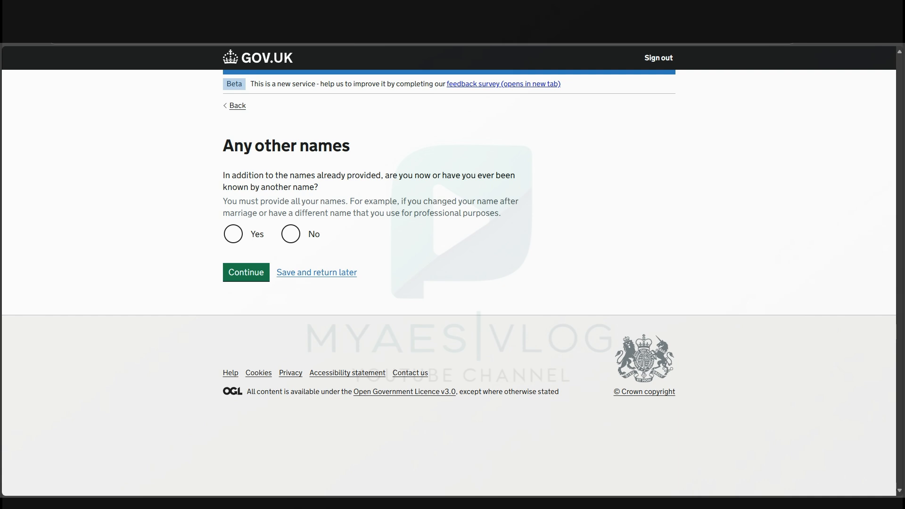
pyautogui.click(291, 234)
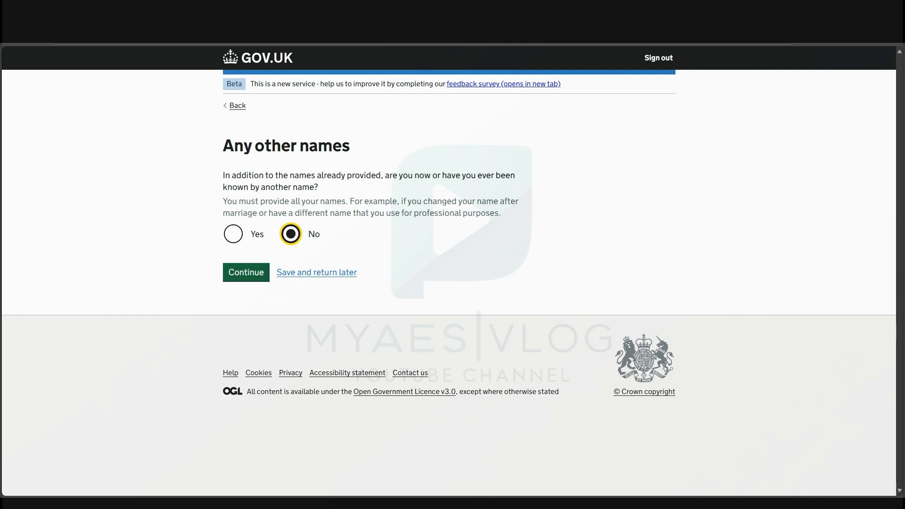
pyautogui.click(246, 272)
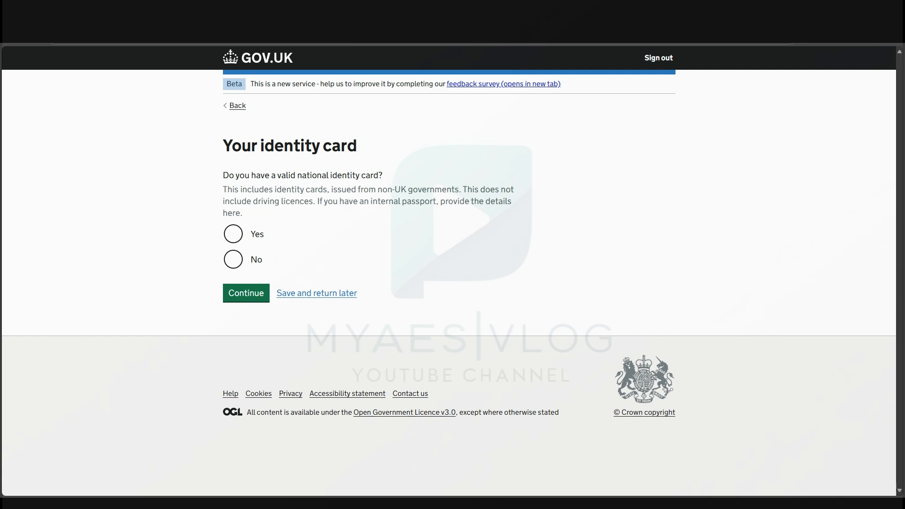
# - Declare a national identity card and enter its number and issuing authority
pyautogui.click(233, 234)
pyautogui.scroll(-1, 448, 283)
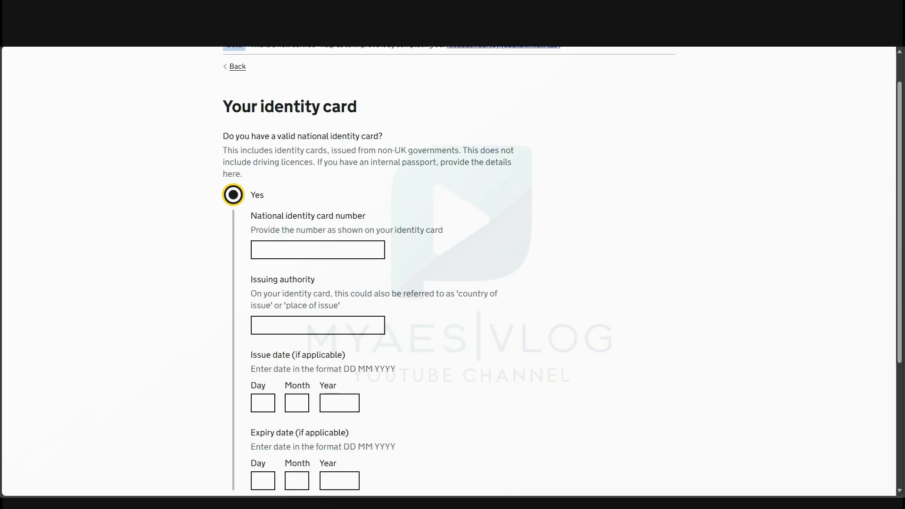
pyautogui.click(318, 250)
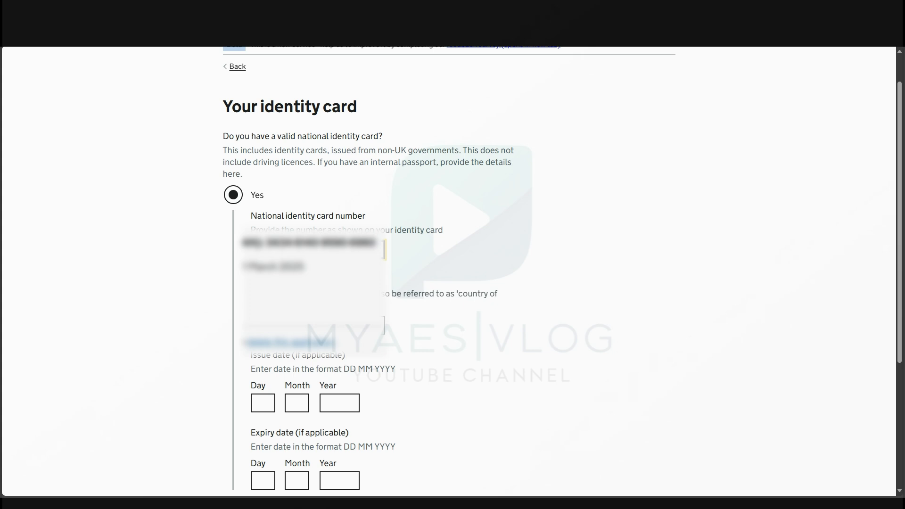
pyautogui.click(318, 326)
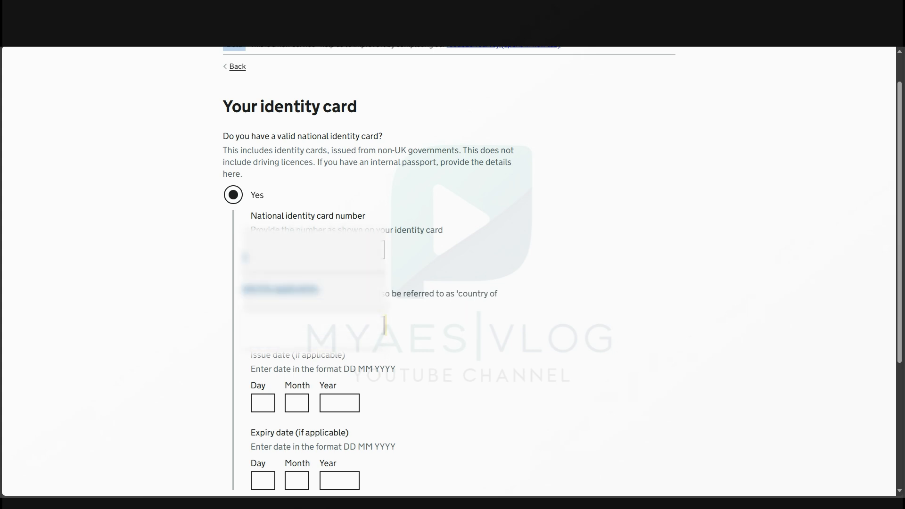
pyautogui.scroll(-2, 448, 283)
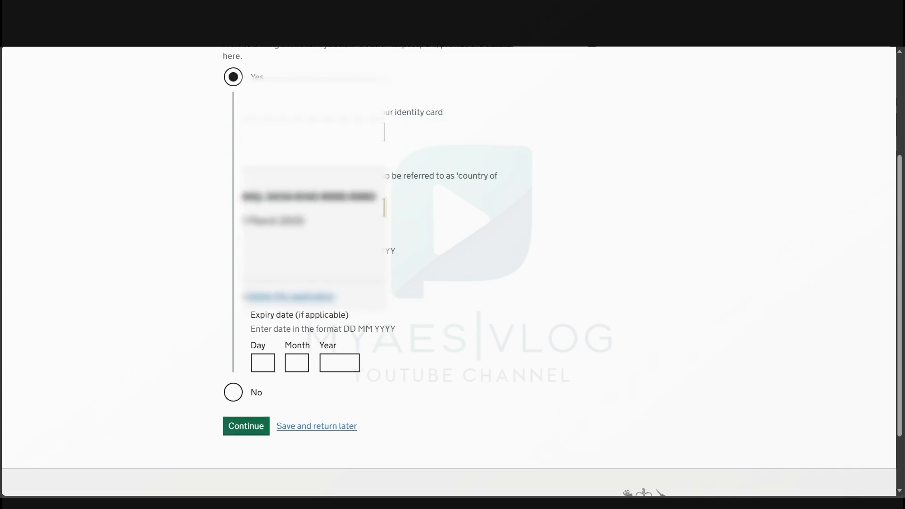
pyautogui.click(246, 426)
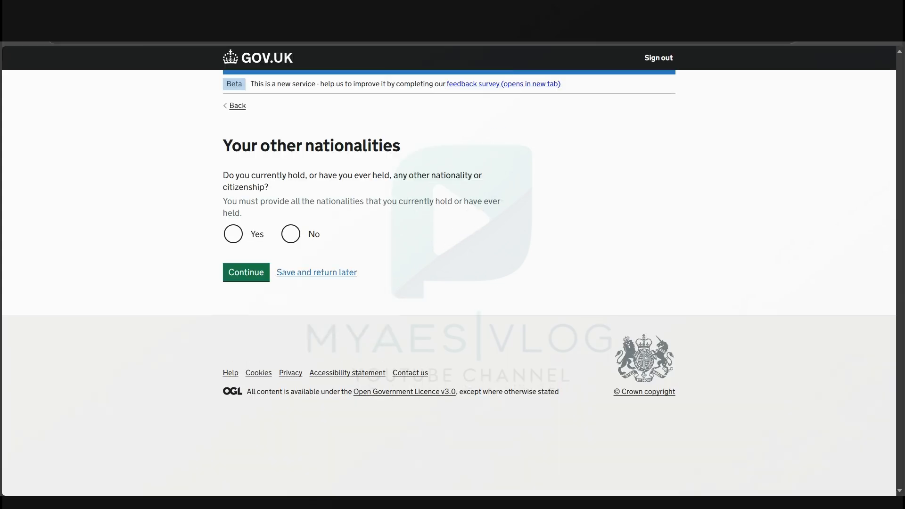
# - Answer No to other nationalities and confirm the section's answers
pyautogui.click(291, 234)
pyautogui.click(246, 272)
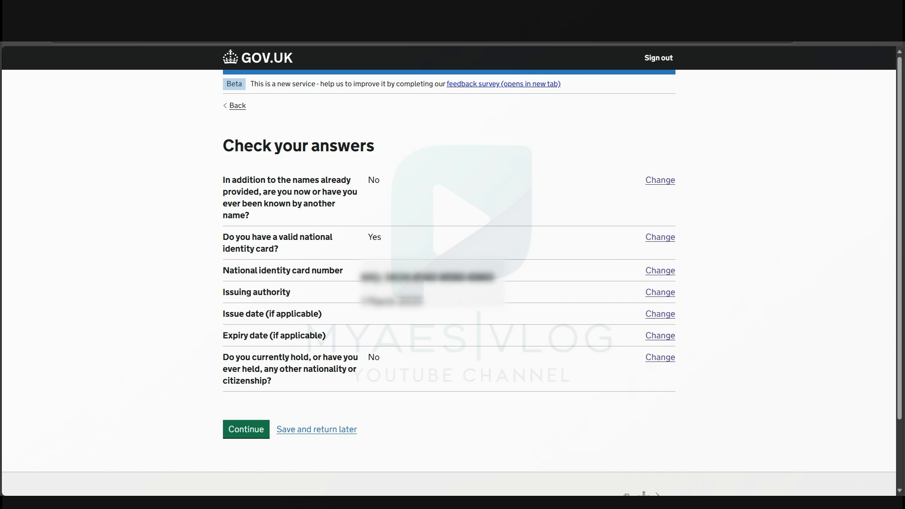
pyautogui.click(246, 429)
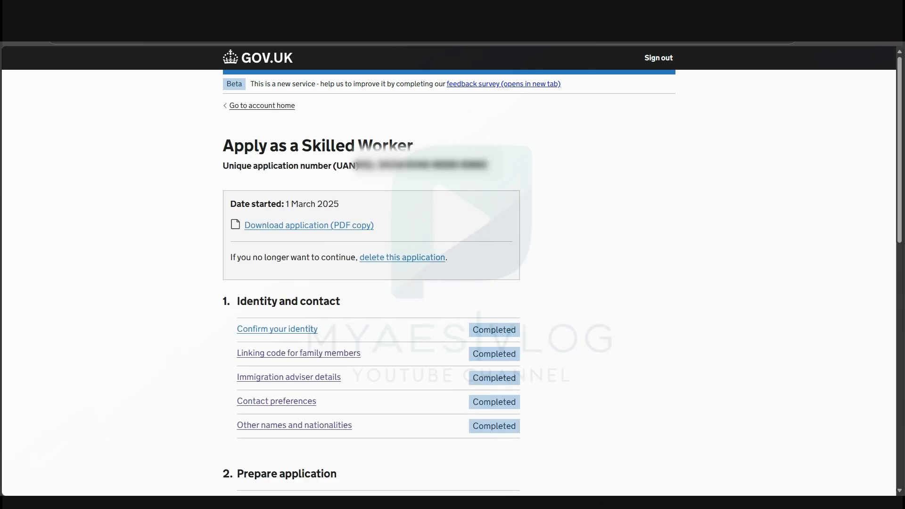
# - Answer No to a partner or children applying, after briefly switching to Yes
pyautogui.scroll(-2, 452, 274)
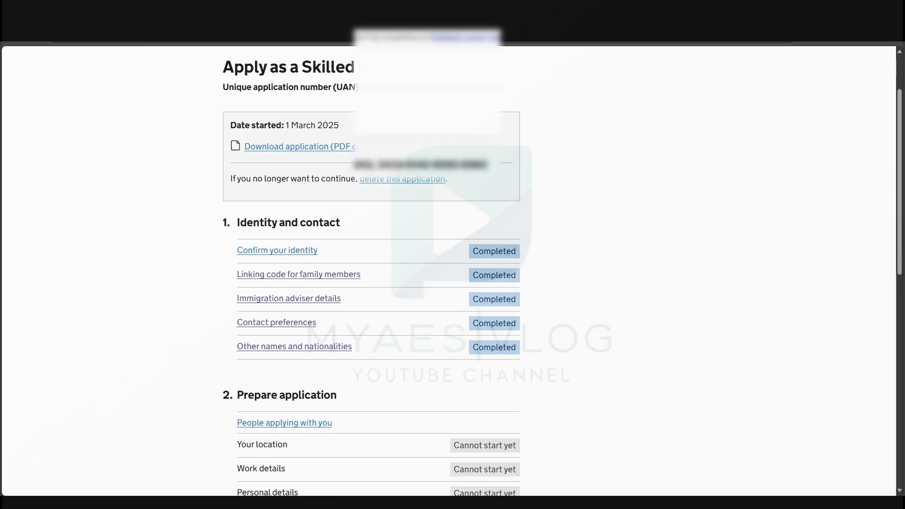
pyautogui.scroll(-3, 453, 273)
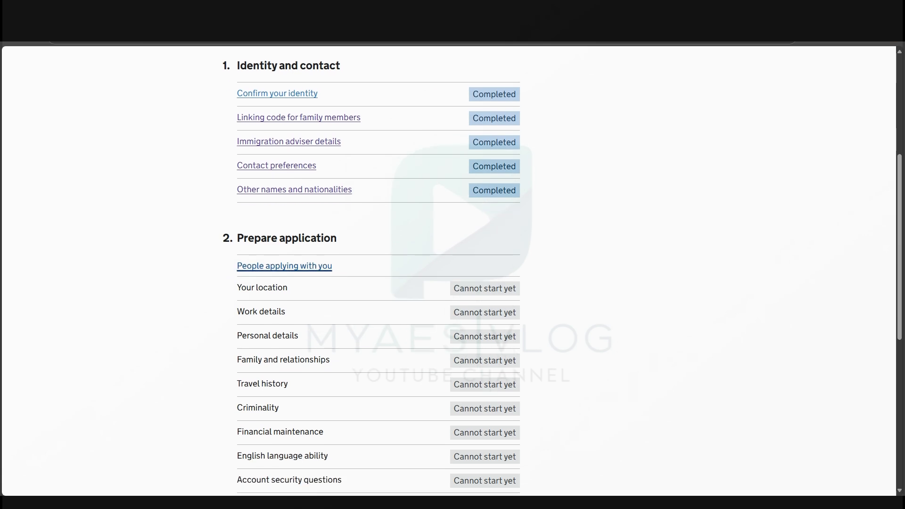
pyautogui.click(284, 266)
pyautogui.click(291, 224)
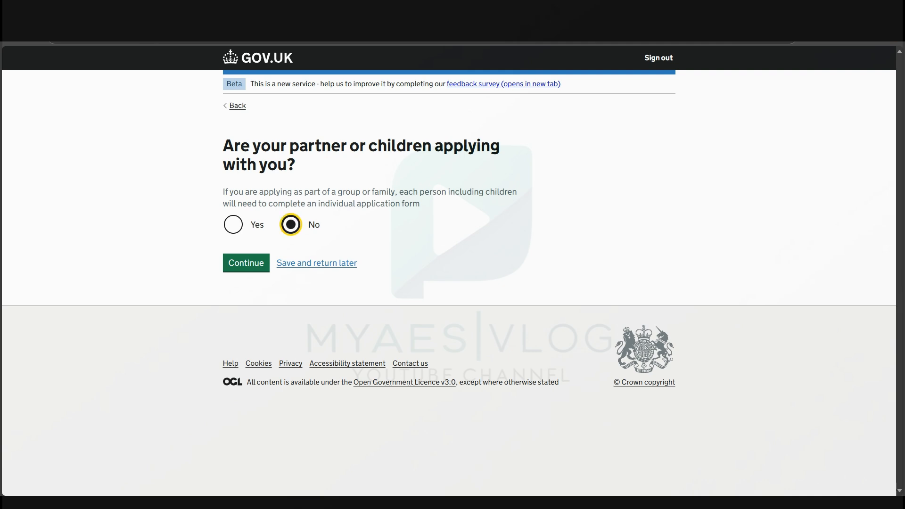
pyautogui.click(233, 224)
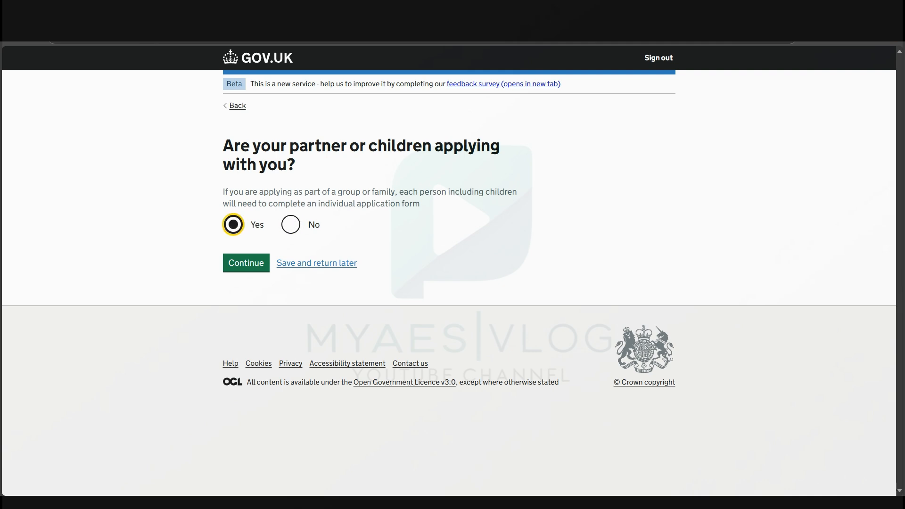
pyautogui.click(246, 263)
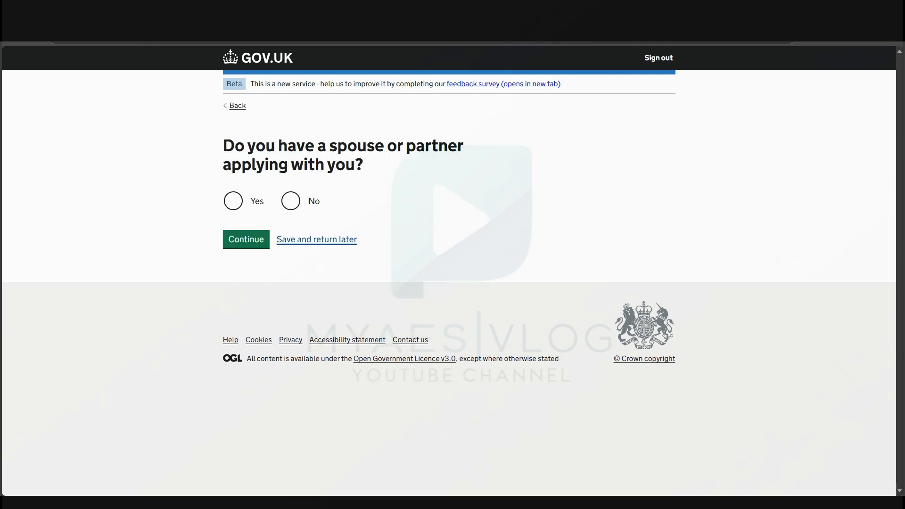
pyautogui.click(238, 105)
pyautogui.click(291, 224)
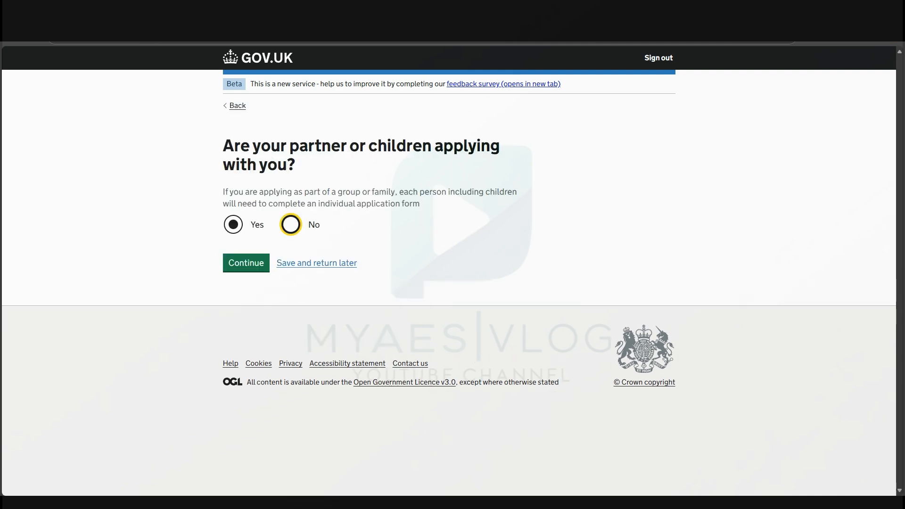
pyautogui.click(247, 262)
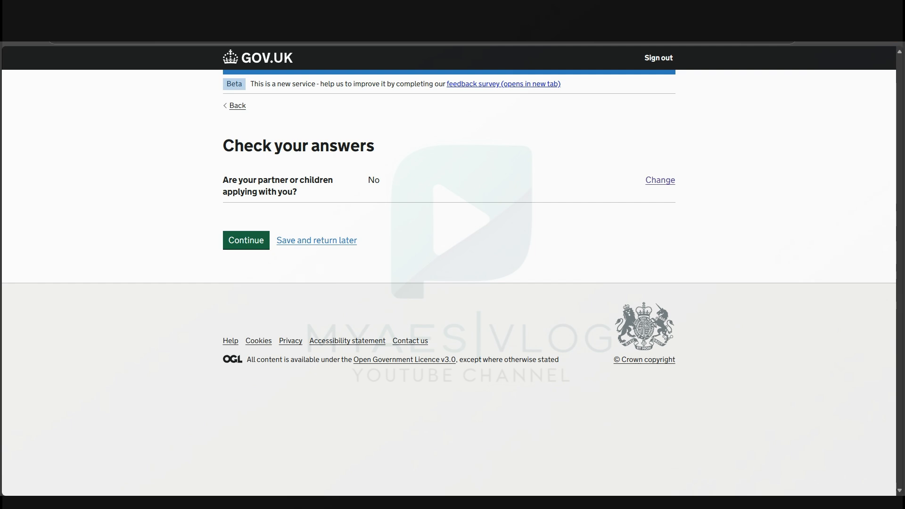
# - Try Yes with a spouse, revert to No, and confirm nobody applies with you
pyautogui.click(660, 181)
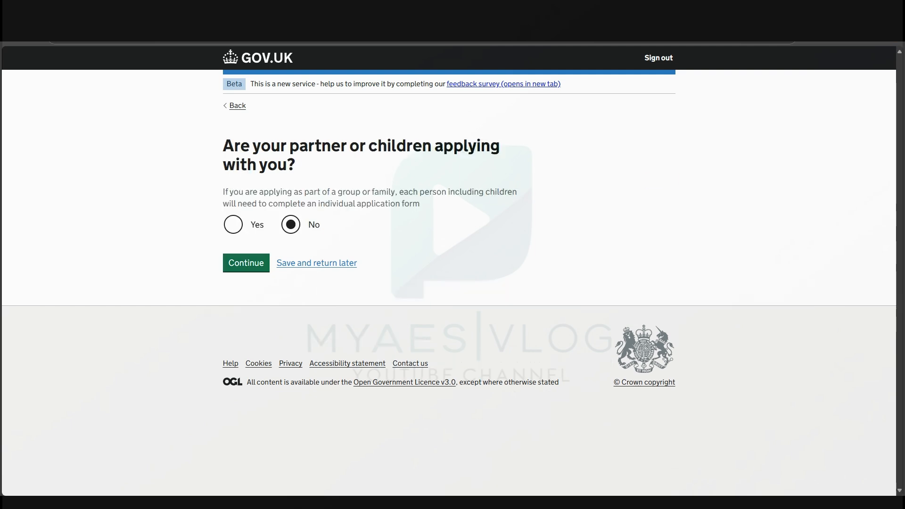
pyautogui.click(232, 224)
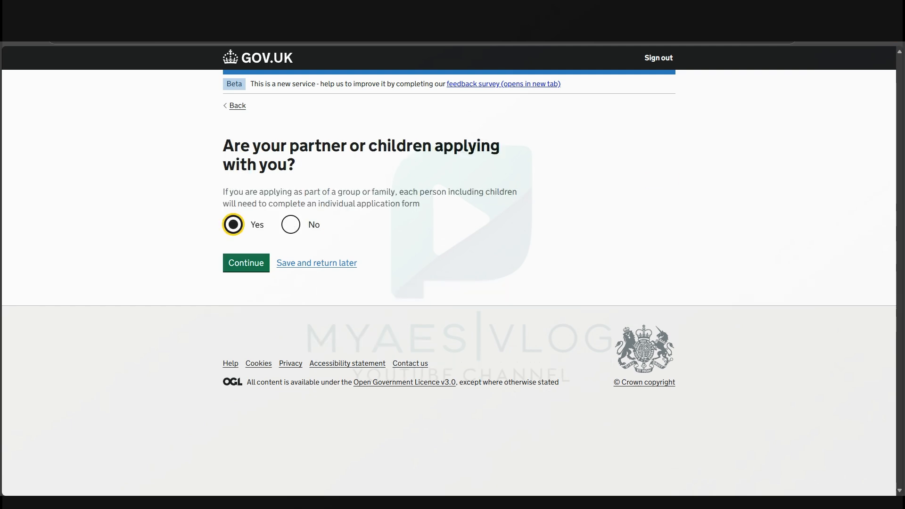
pyautogui.click(247, 263)
pyautogui.click(233, 201)
pyautogui.click(247, 239)
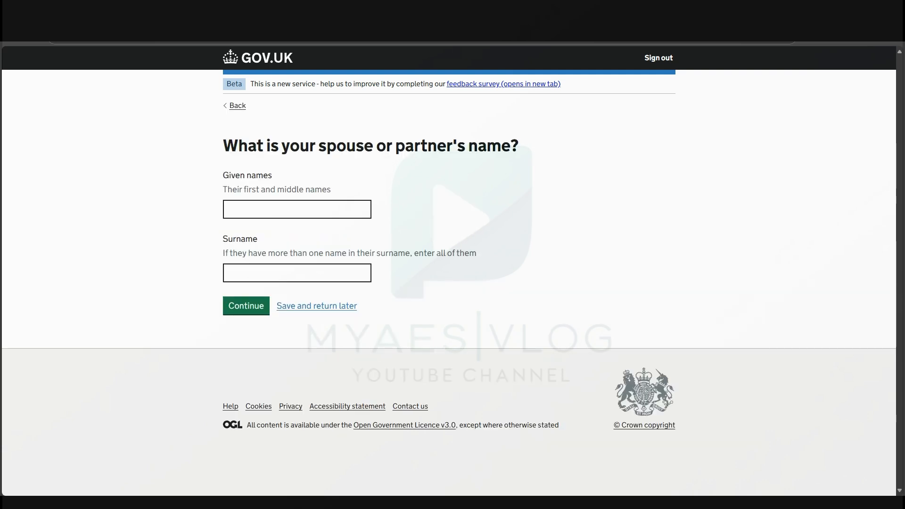
pyautogui.click(237, 106)
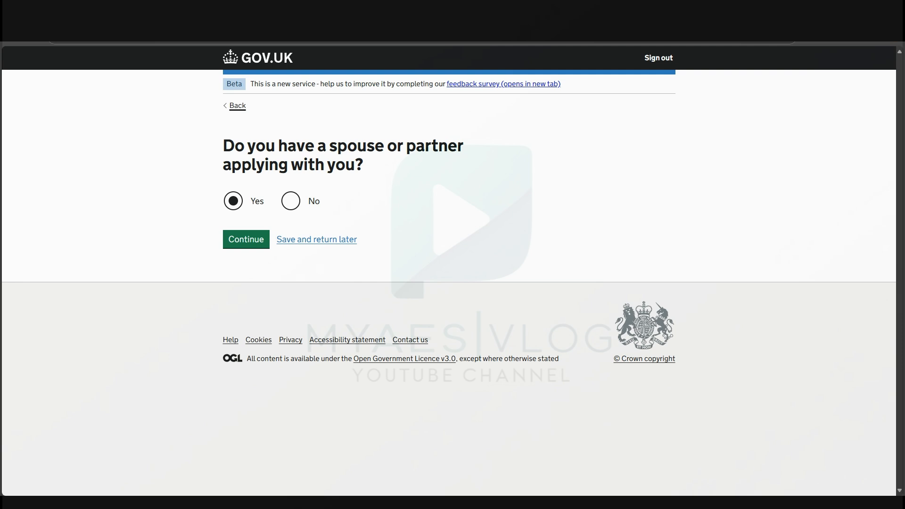
pyautogui.click(237, 106)
pyautogui.click(290, 224)
pyautogui.click(246, 263)
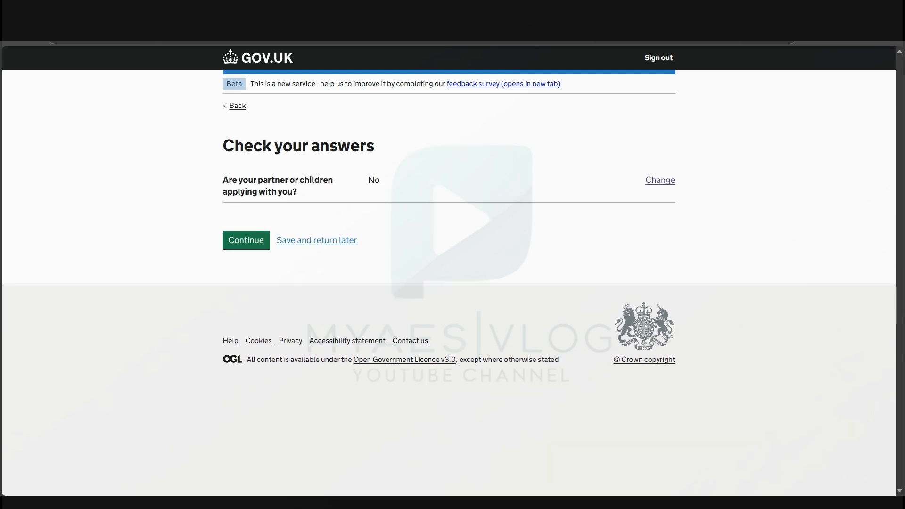
pyautogui.click(246, 240)
pyautogui.scroll(-4, 453, 255)
pyautogui.click(259, 250)
# - Set United Kingdom as the country you are applying from
pyautogui.click(297, 214)
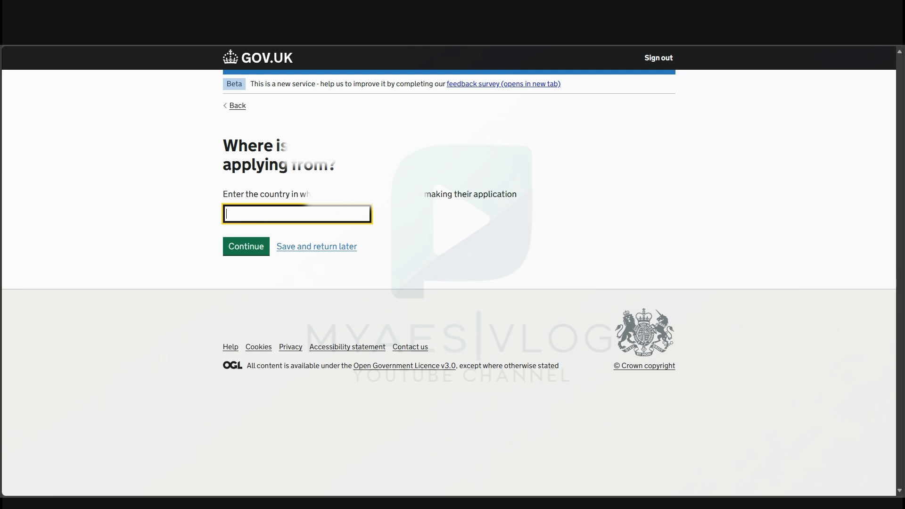
pyautogui.write('UNITE')
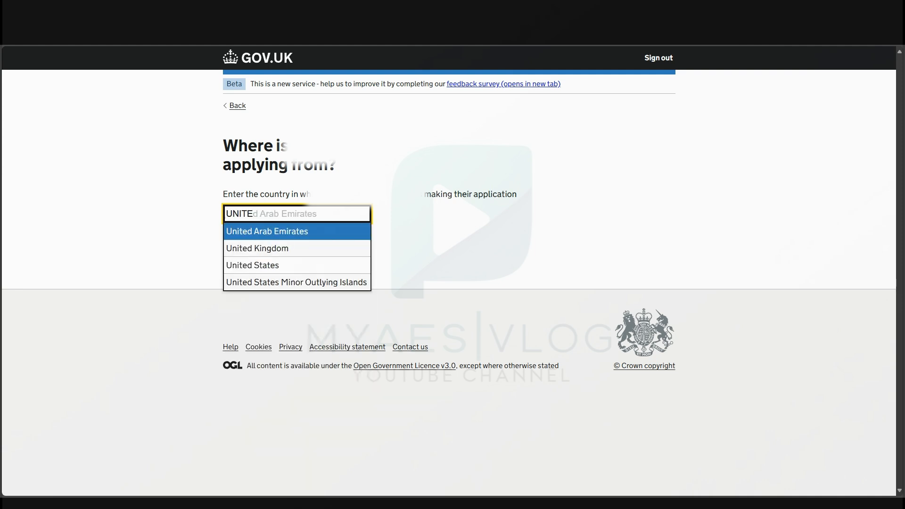
pyautogui.press('Down')
pyautogui.press('Return')
pyautogui.press('Return')
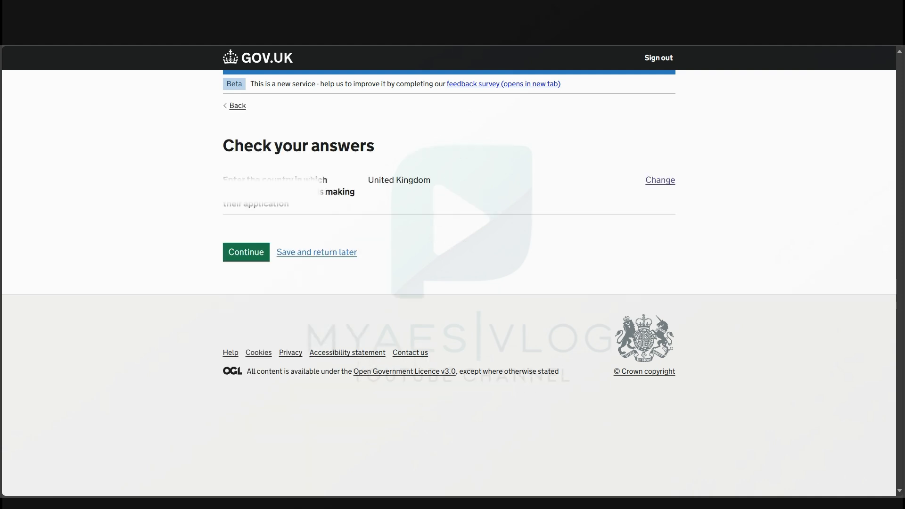
pyautogui.press('Return')
pyautogui.scroll(-6, 453, 259)
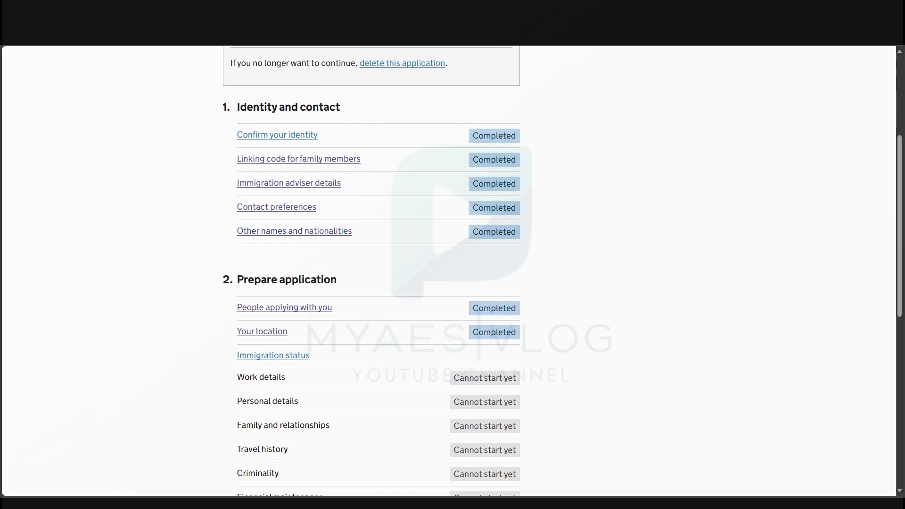
# - Confirm immigration status: current UK visa Yes, Skilled Worker Route, no pending application
pyautogui.click(273, 276)
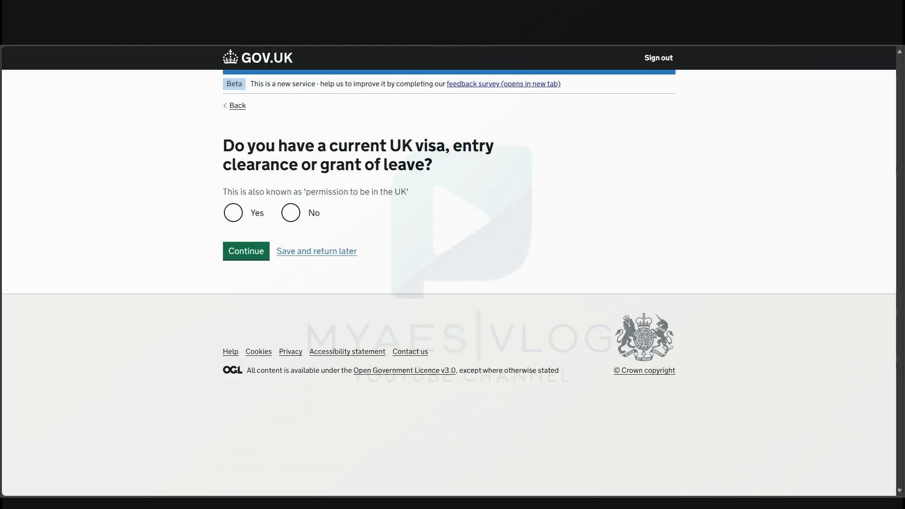
pyautogui.press('Tab')
pyautogui.press('space')
pyautogui.press('Return')
pyautogui.press('Tab')
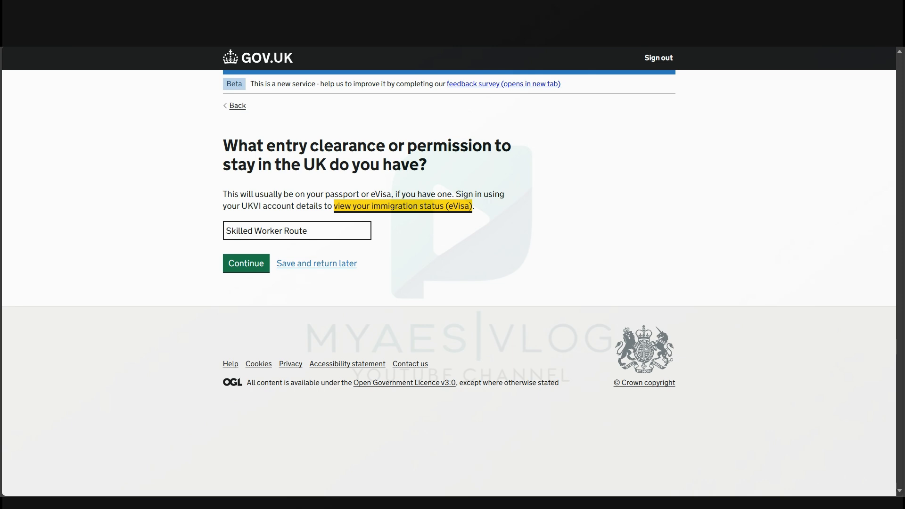
pyautogui.press('Tab')
pyautogui.press('Tab')
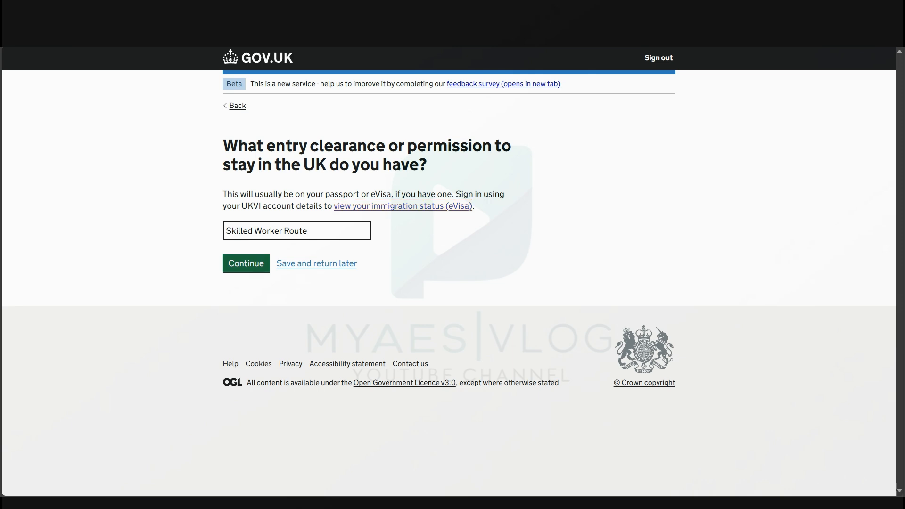
pyautogui.press('Return')
pyautogui.press('Return')
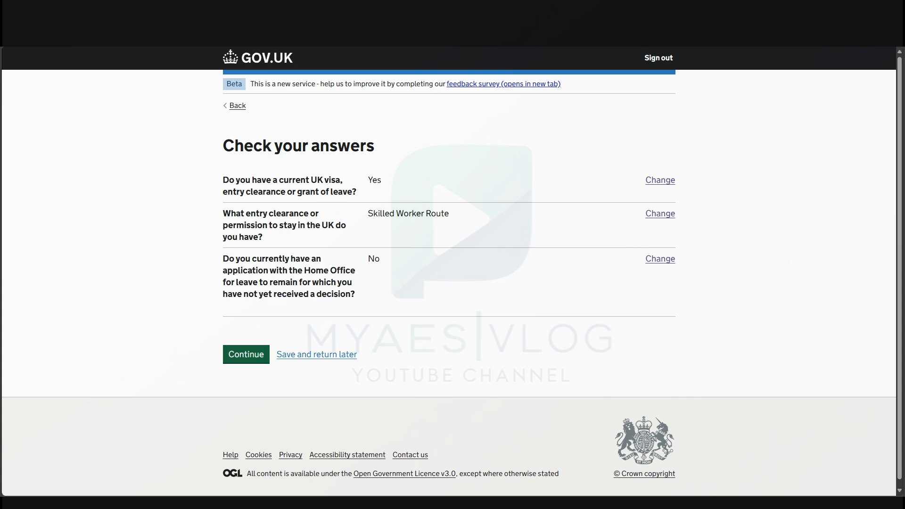
pyautogui.press('Return')
pyautogui.scroll(-1, 453, 264)
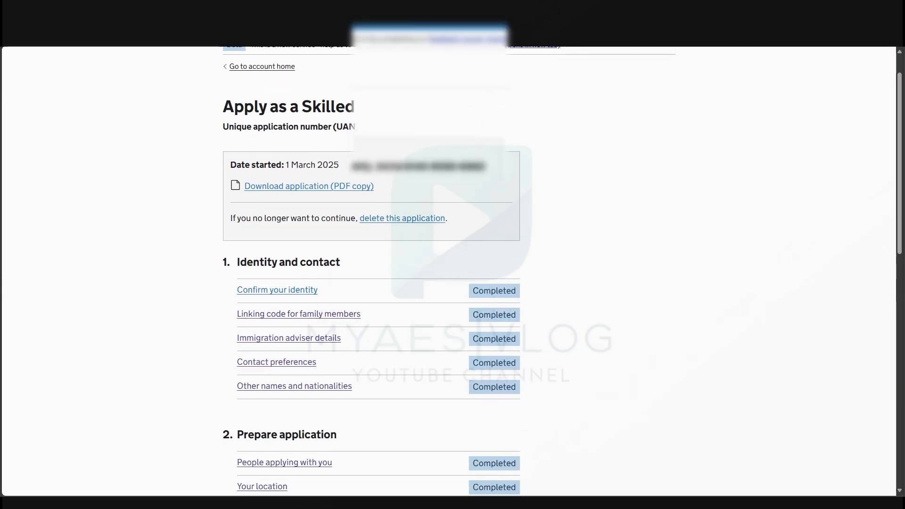
# - Confirm having a Certificate of Sponsorship, keep the start date and set work end date 03/11/2026
pyautogui.scroll(-2, 452, 264)
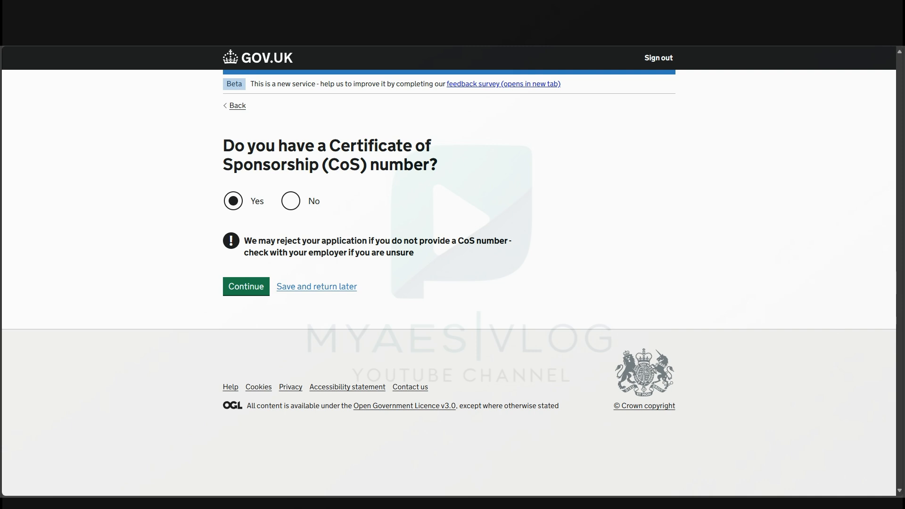
pyautogui.press('Return')
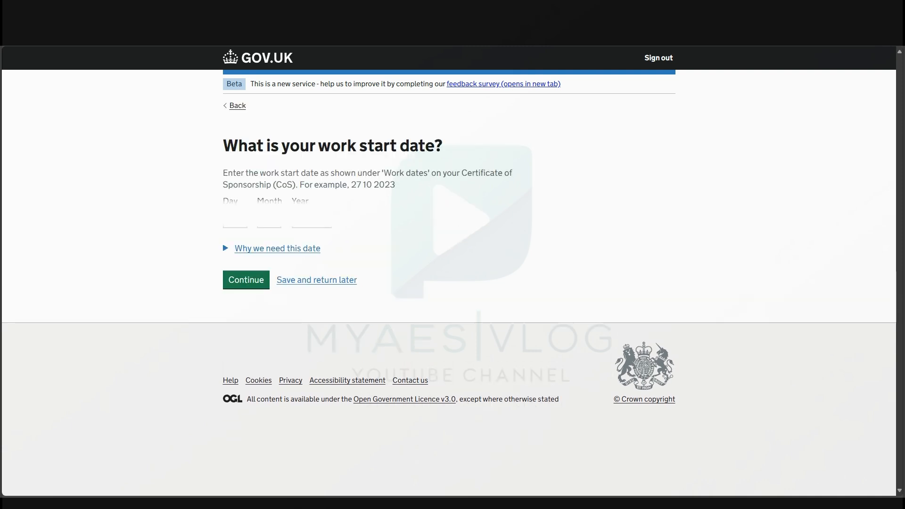
pyautogui.press('Return')
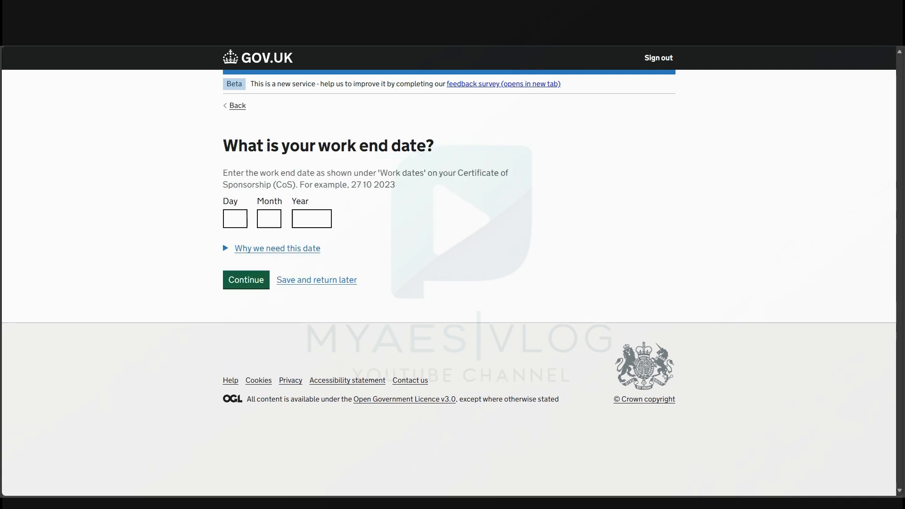
pyautogui.click(235, 219)
pyautogui.write('03')
pyautogui.press('Tab')
pyautogui.write('11')
pyautogui.press('Tab')
pyautogui.write('2026')
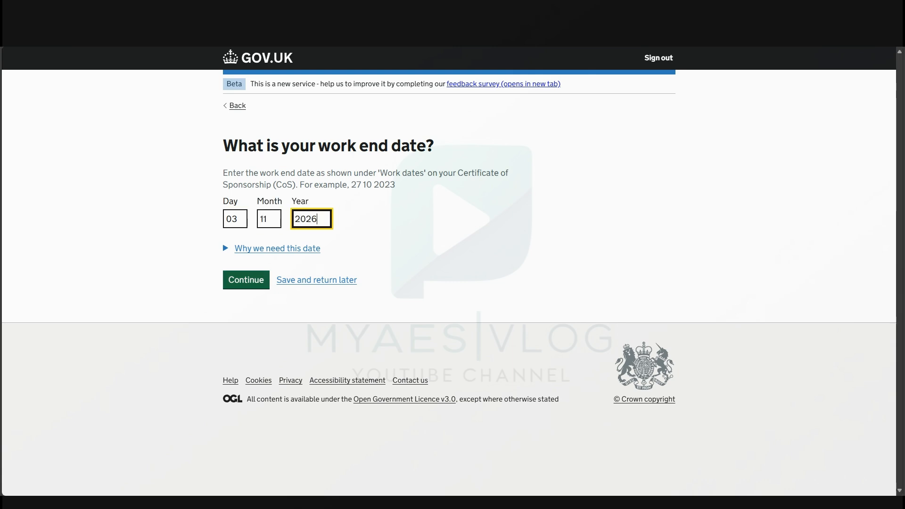
pyautogui.press('Return')
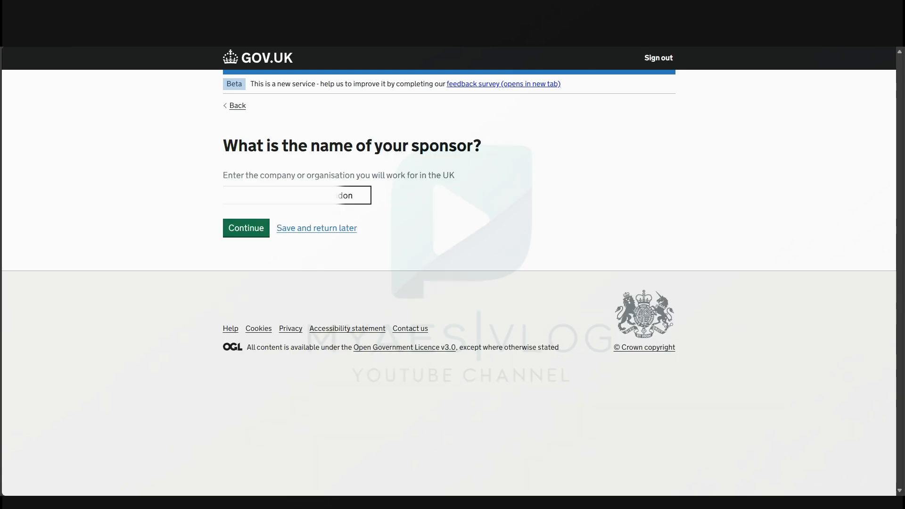
# - Accept the prefilled sponsor name, licence number and job title, and answer No to secondary employment
pyautogui.press('Tab')
pyautogui.press('Return')
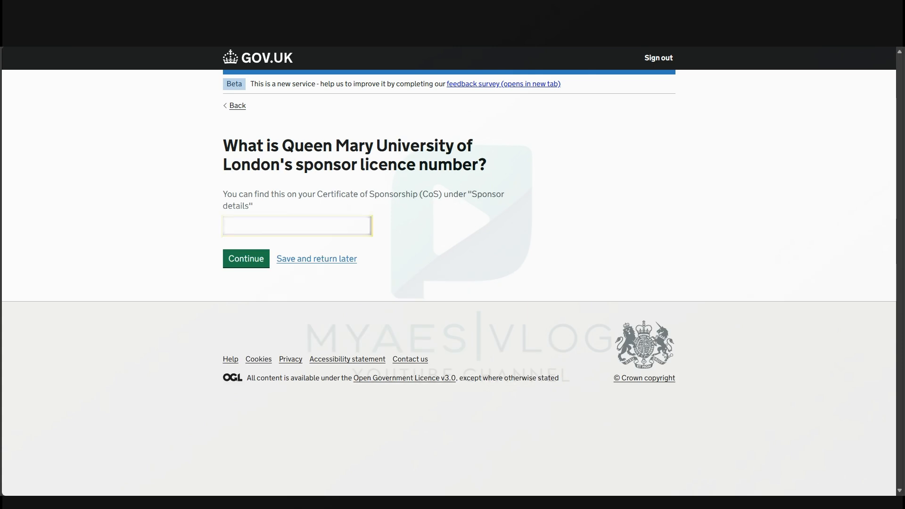
pyautogui.press('Tab')
pyautogui.press('Return')
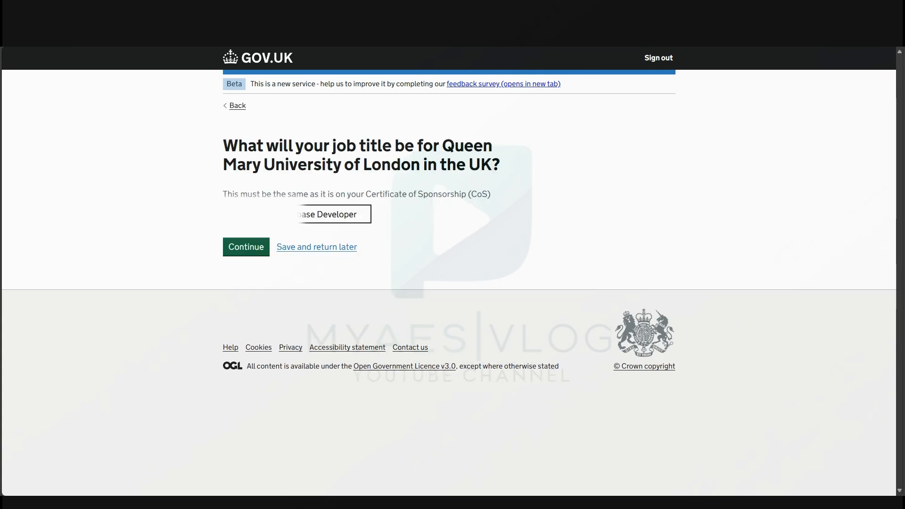
pyautogui.press('Tab')
pyautogui.press('Return')
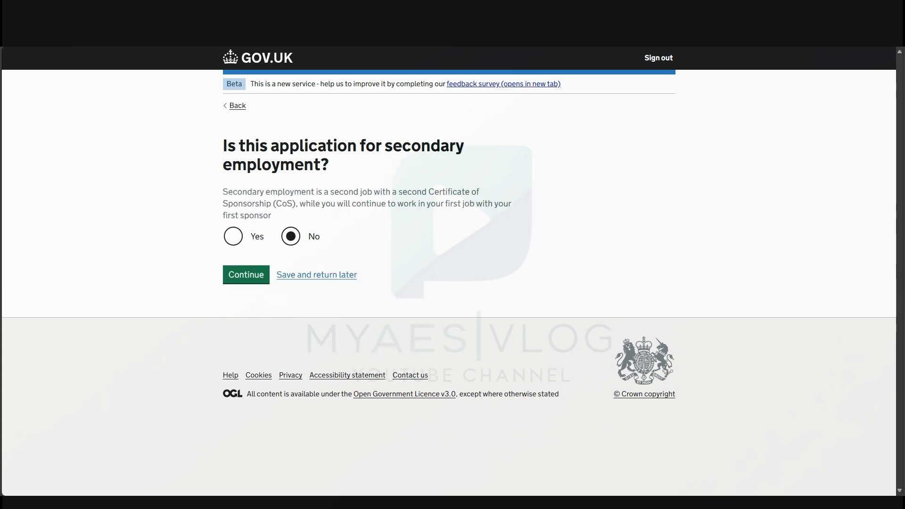
pyautogui.press('Tab')
pyautogui.press('Return')
# - Set the occupation SOC code to 3549 and confirm the code check
pyautogui.press('Tab')
pyautogui.press('Tab')
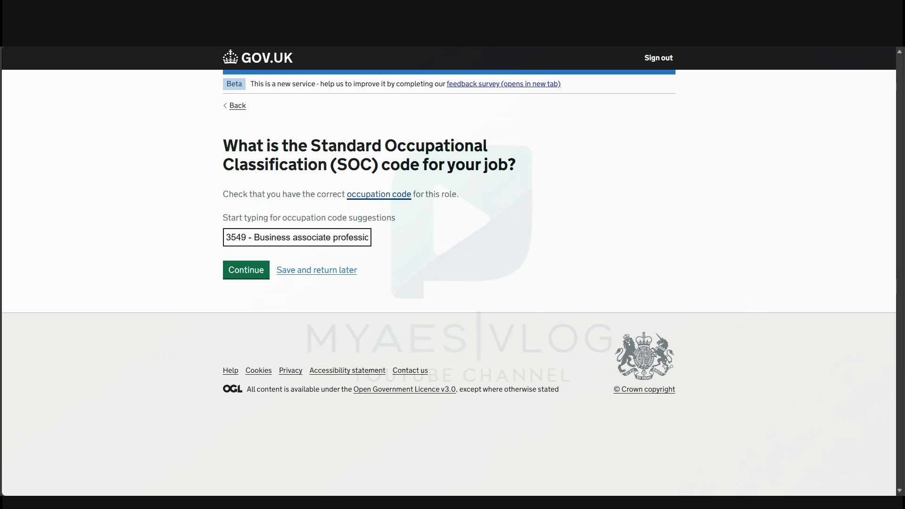
pyautogui.press('Tab')
pyautogui.press('Return')
pyautogui.press('Tab')
pyautogui.click(246, 270)
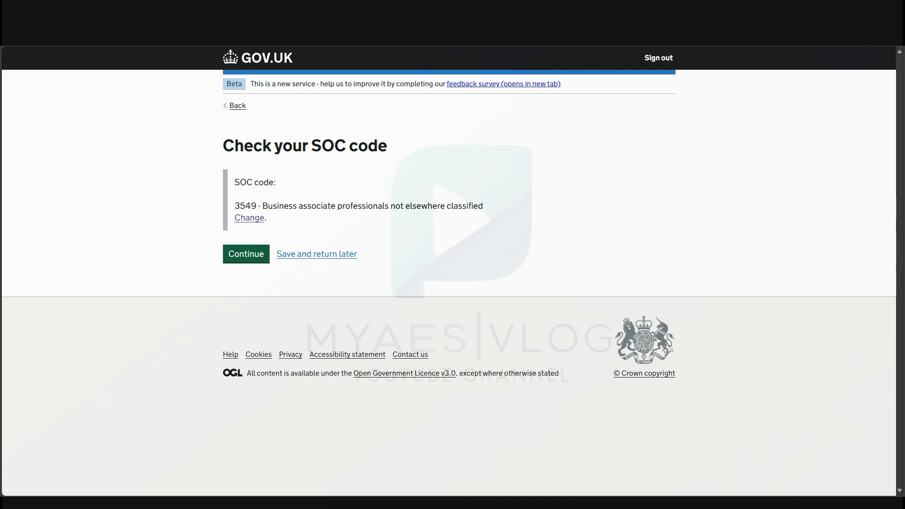
pyautogui.click(246, 253)
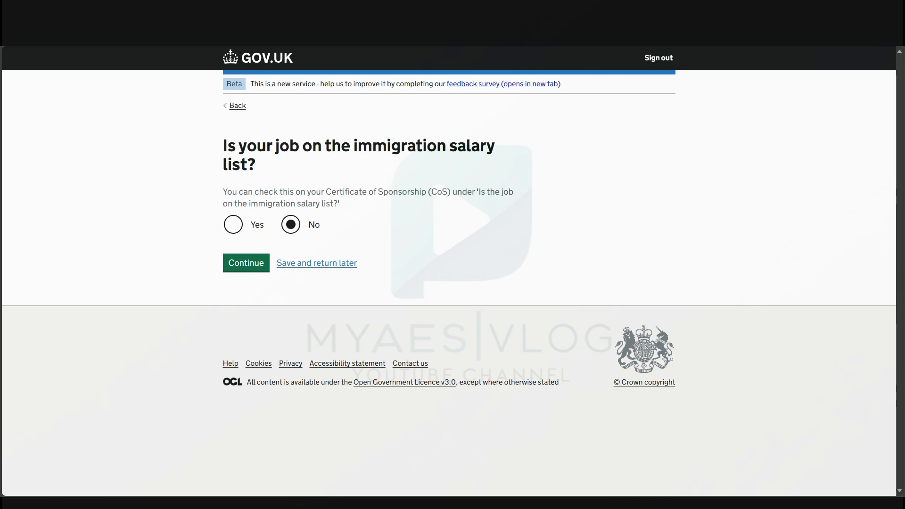
# - Answer No to the immigration salary list, confirm £40080.00 annual salary and the work details answers
pyautogui.click(234, 224)
pyautogui.click(291, 224)
pyautogui.click(246, 263)
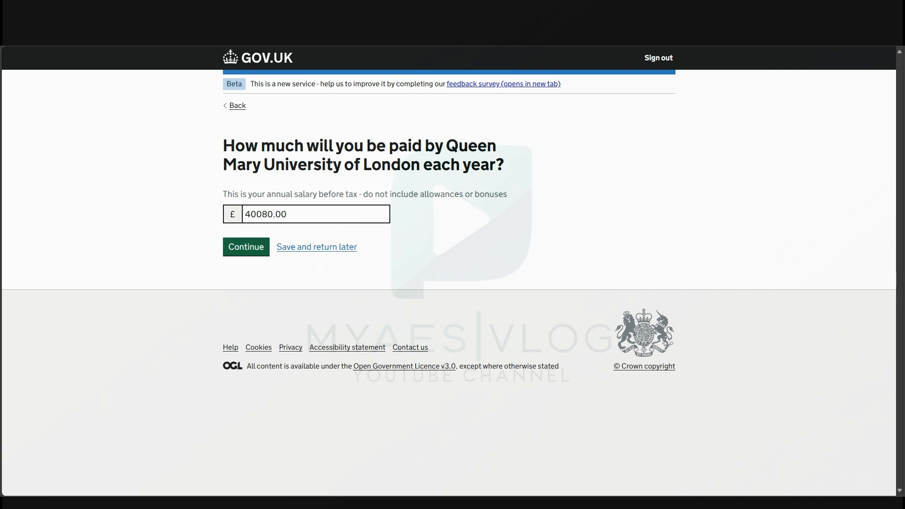
pyautogui.click(246, 247)
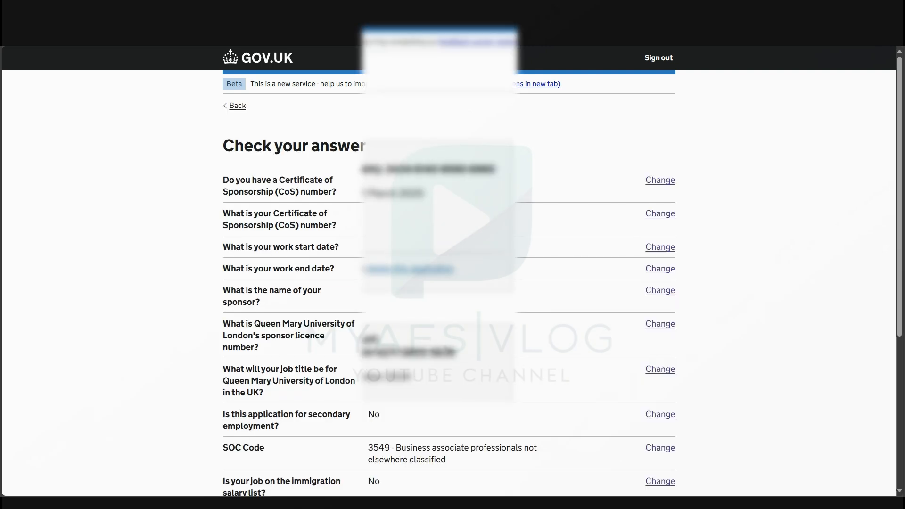
pyautogui.scroll(-4, 453, 271)
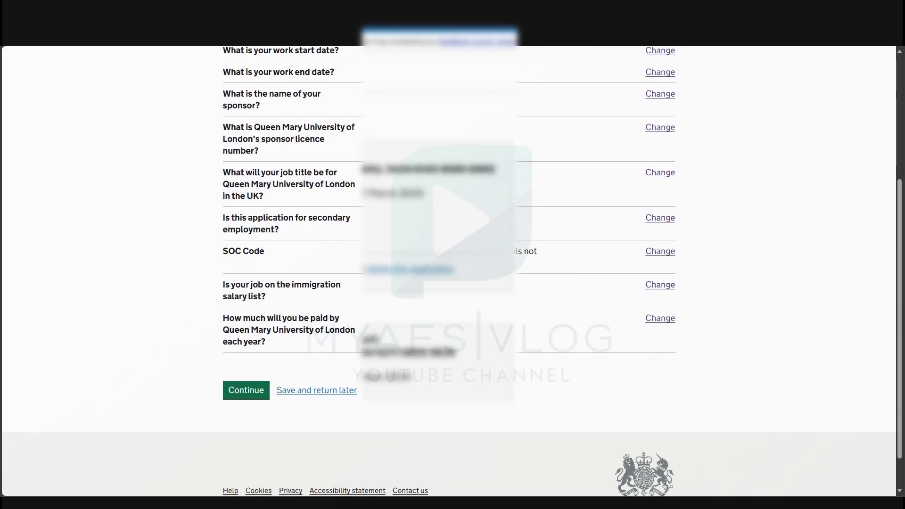
pyautogui.click(246, 390)
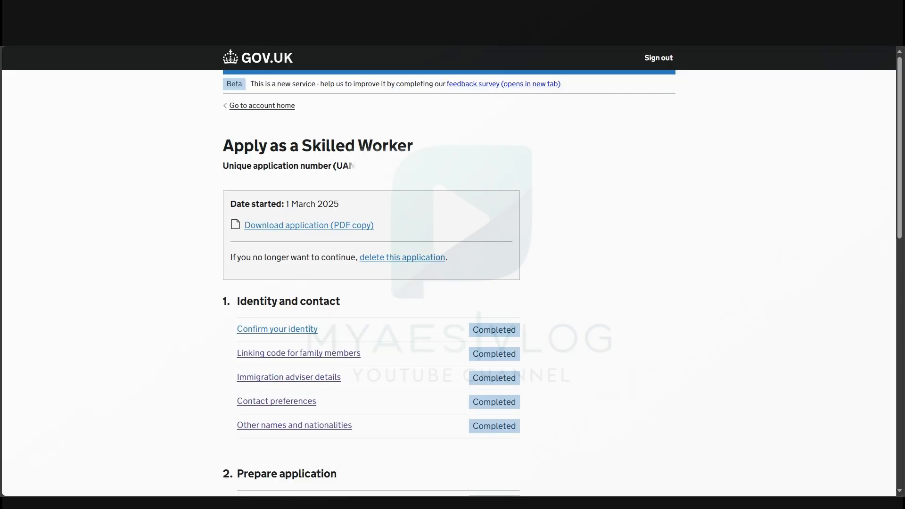
# - Confirm sex, country of birth, passport details and the current home address in Personal details
pyautogui.scroll(-4, 453, 271)
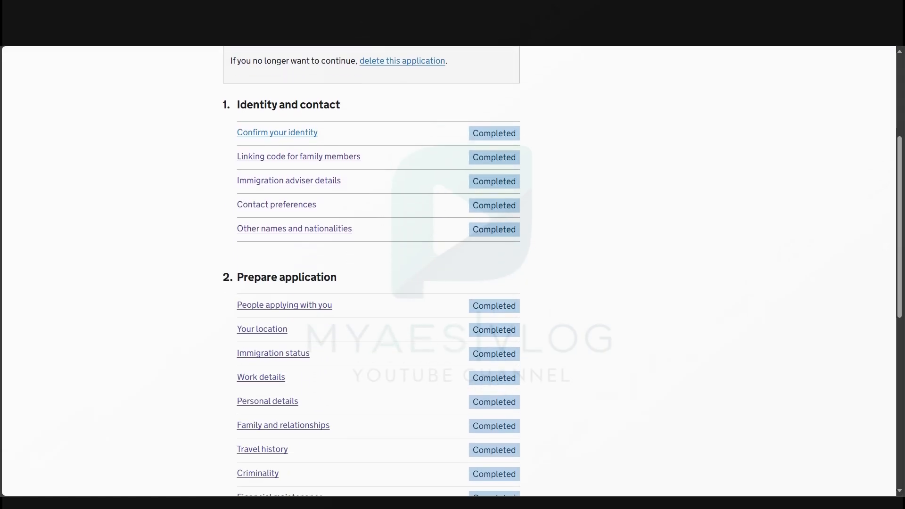
pyautogui.click(267, 402)
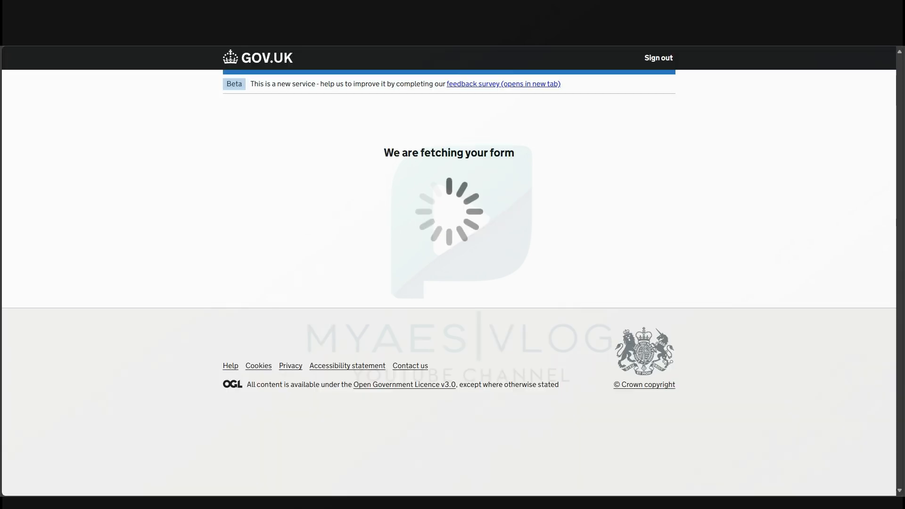
pyautogui.click(246, 283)
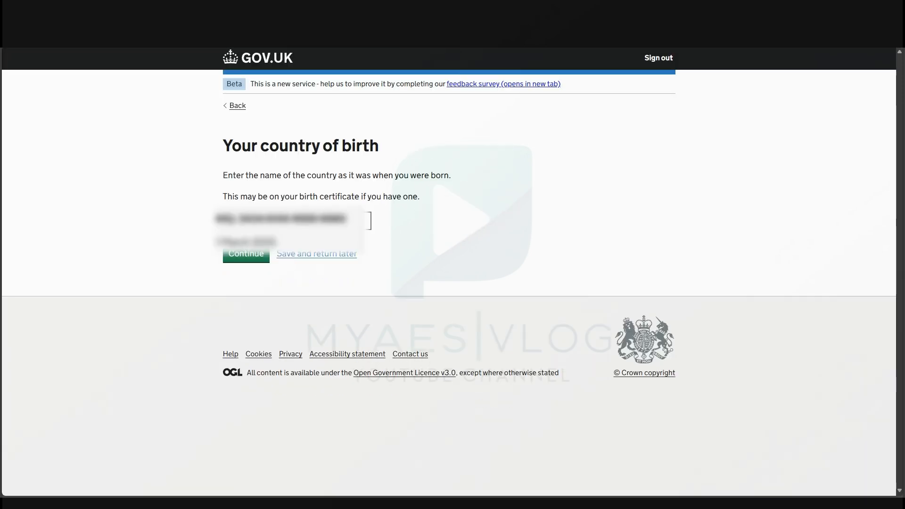
pyautogui.click(246, 255)
pyautogui.press('Tab')
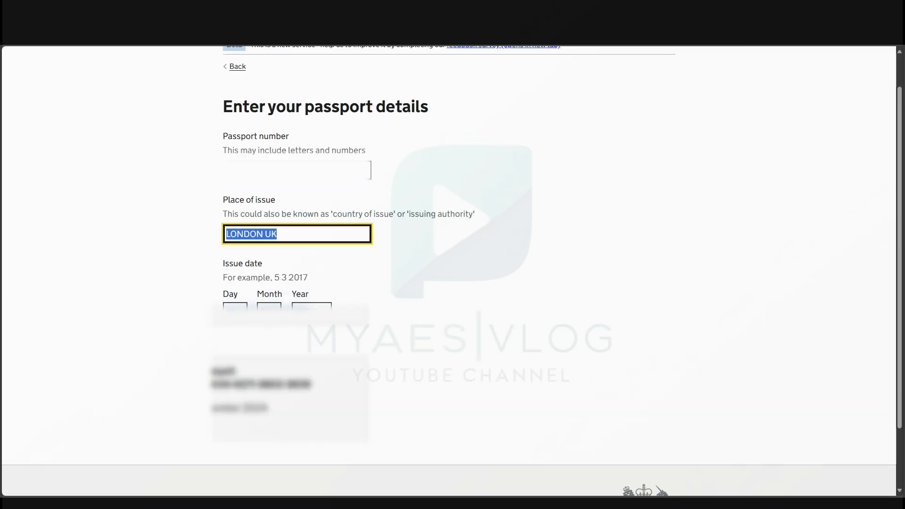
pyautogui.press('Tab')
pyautogui.press('Tab')
pyautogui.press('Tab')
pyautogui.press('Tab')
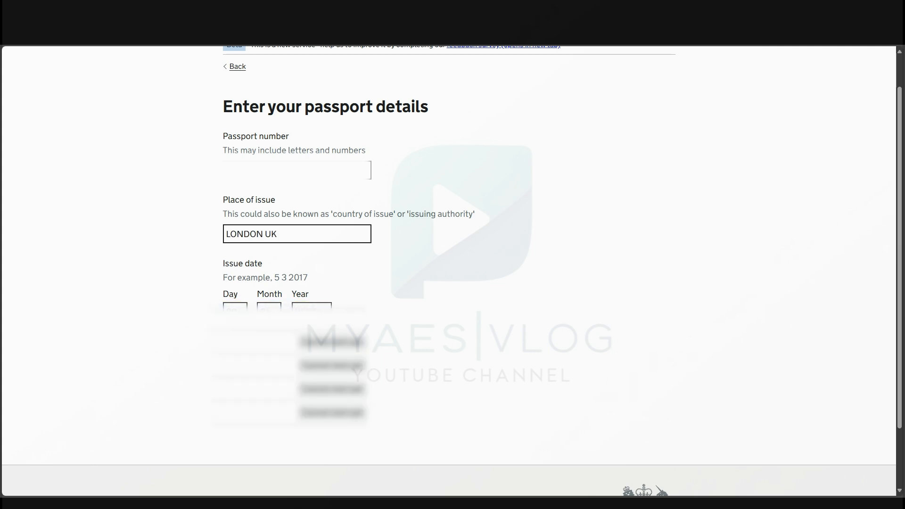
pyautogui.press('Return')
pyautogui.click(233, 354)
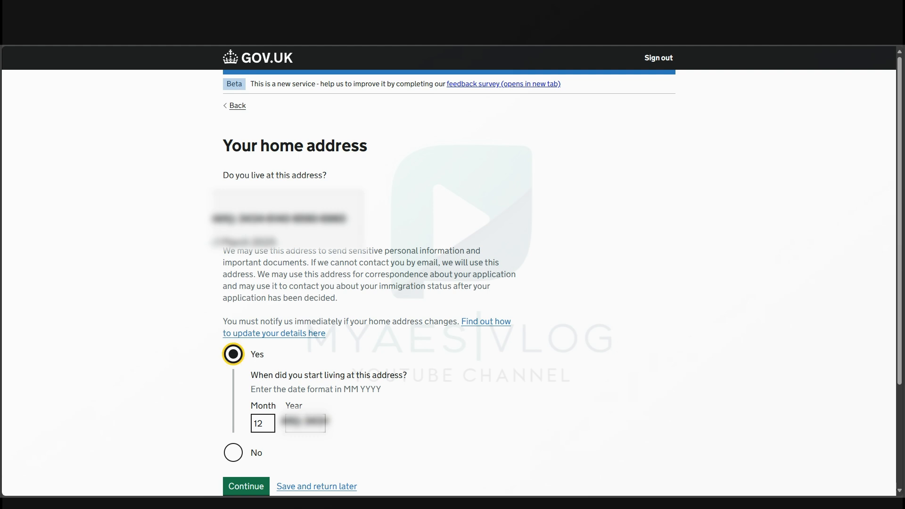
pyautogui.press('Tab')
pyautogui.press('Tab')
pyautogui.press('Tab')
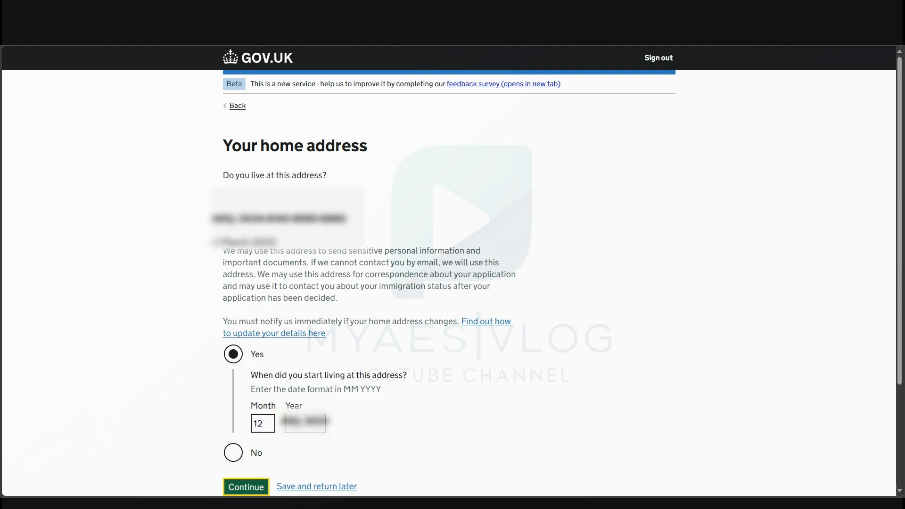
pyautogui.press('Return')
# - Record the home as rented, with the landlord details
pyautogui.scroll(-1, 449, 271)
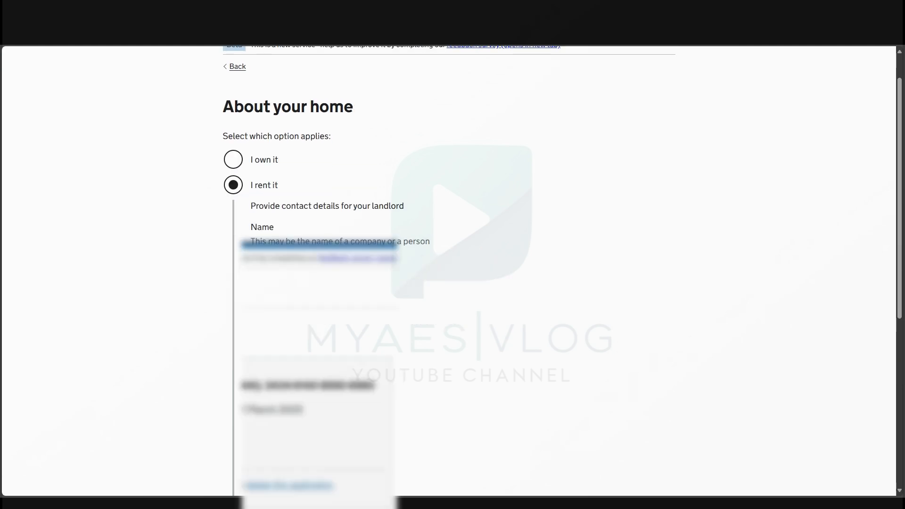
pyautogui.scroll(-3, 449, 272)
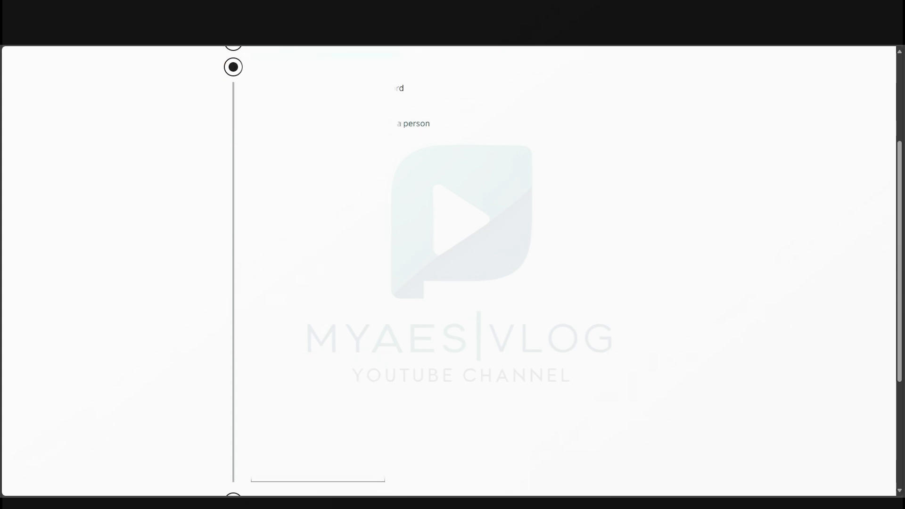
pyautogui.scroll(-1, 448, 271)
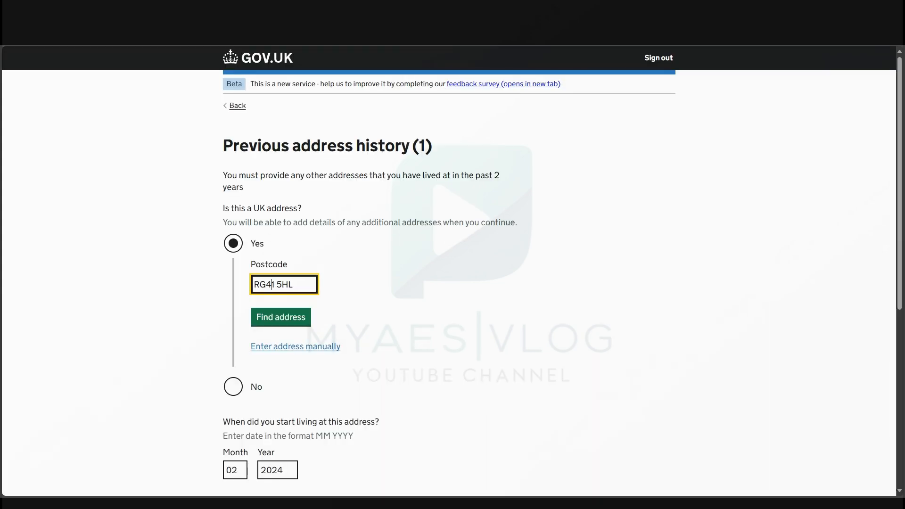
pyautogui.hotkey('ctrl', 'shift', 'Left')
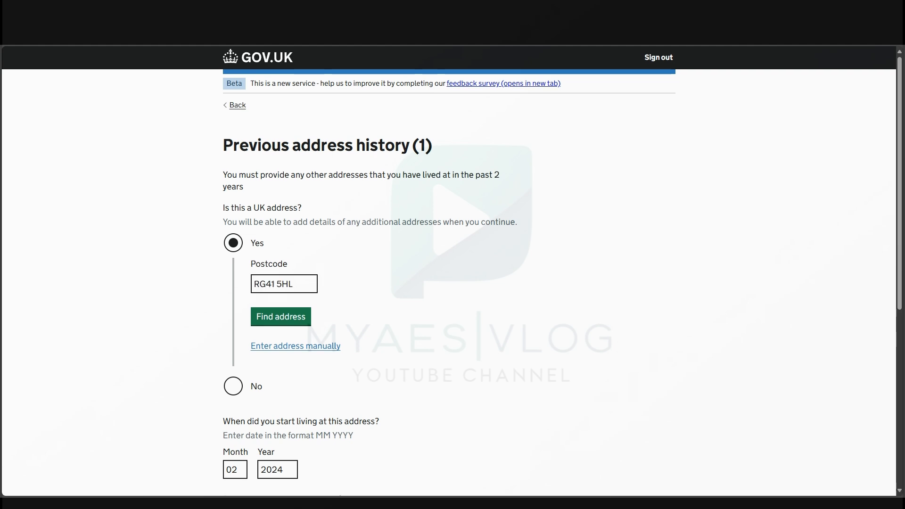
pyautogui.scroll(-2, 449, 271)
# - Add two previous UK addresses, the first ending in 2024, and confirm the address history
pyautogui.press('Return')
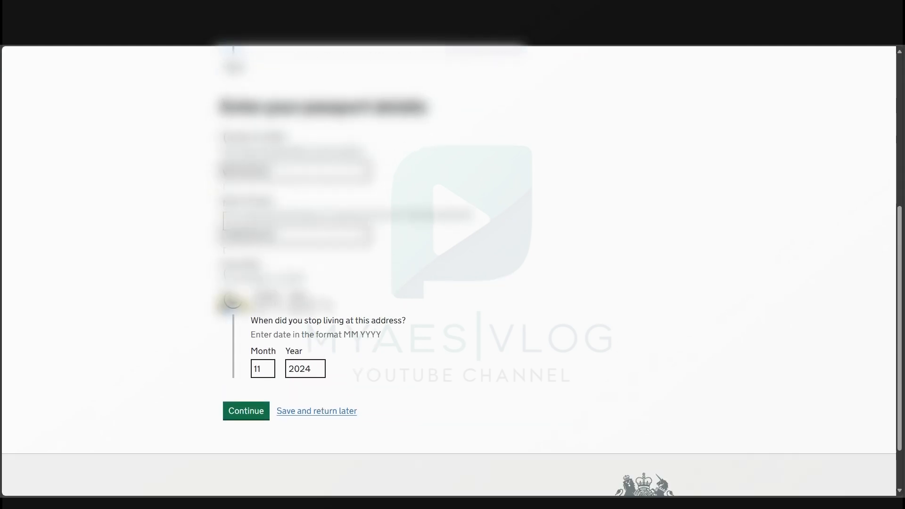
pyautogui.doubleClick(300, 369)
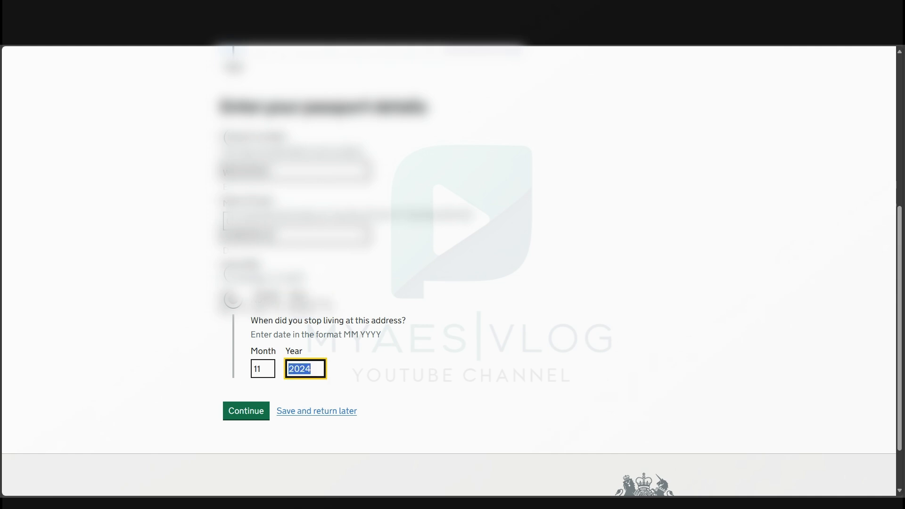
pyautogui.press('Return')
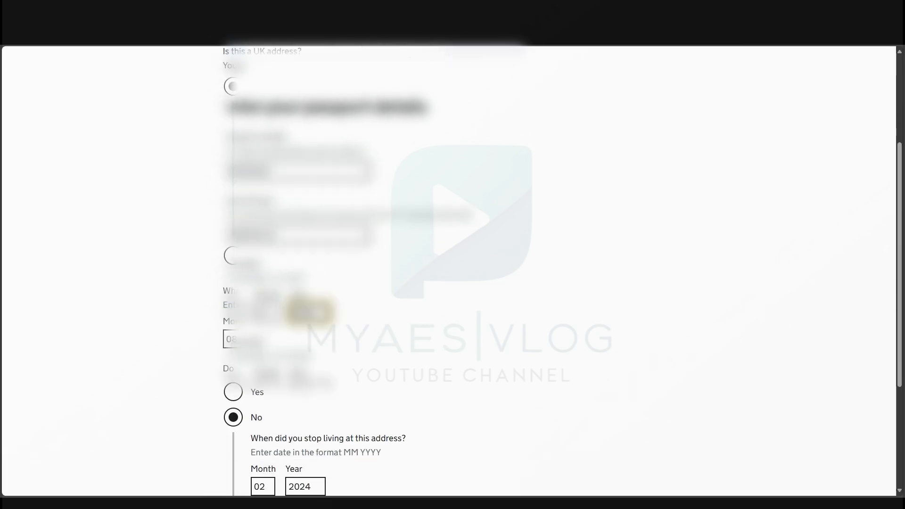
pyautogui.scroll(-5, 453, 283)
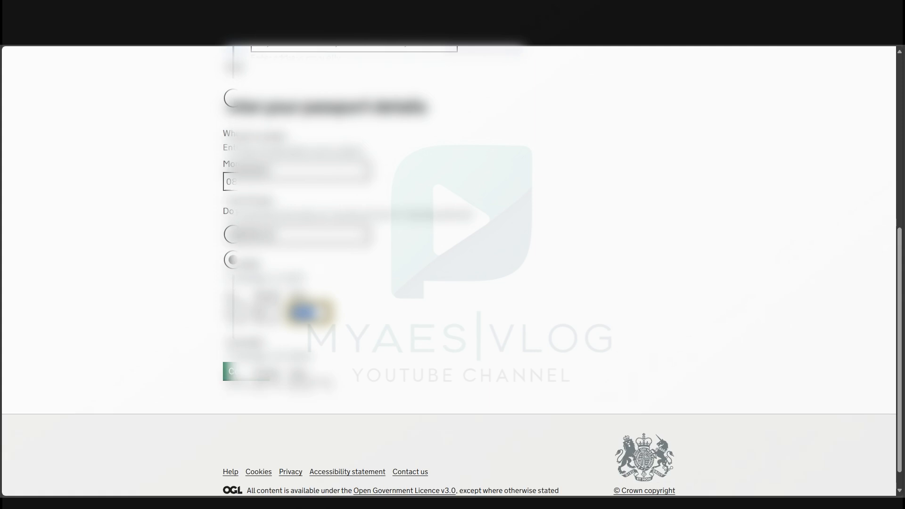
pyautogui.press('Return')
pyautogui.scroll(-3, 453, 283)
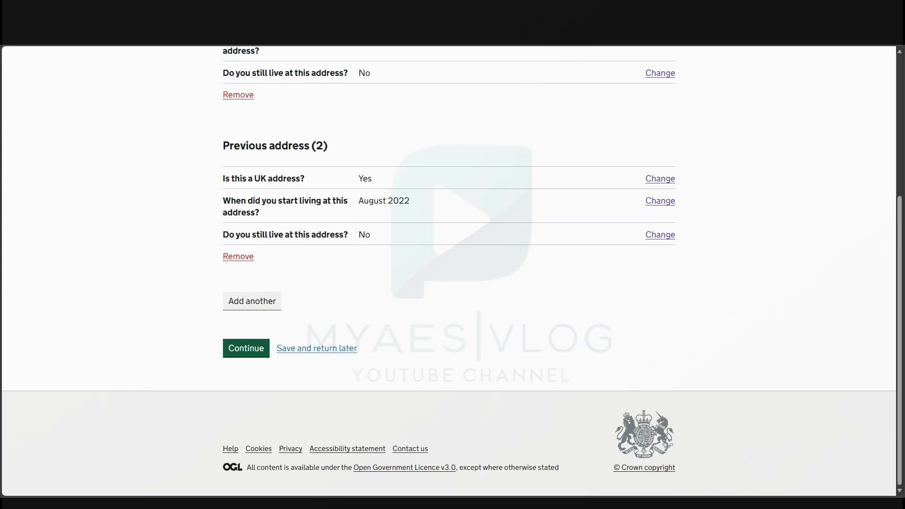
pyautogui.press('Return')
pyautogui.scroll(-5, 453, 283)
pyautogui.scroll(-5, 452, 283)
pyautogui.scroll(10, 453, 283)
# - Confirm relationship status and answer No to living together two years and previous marriage
pyautogui.scroll(-10, 453, 283)
pyautogui.press('Return')
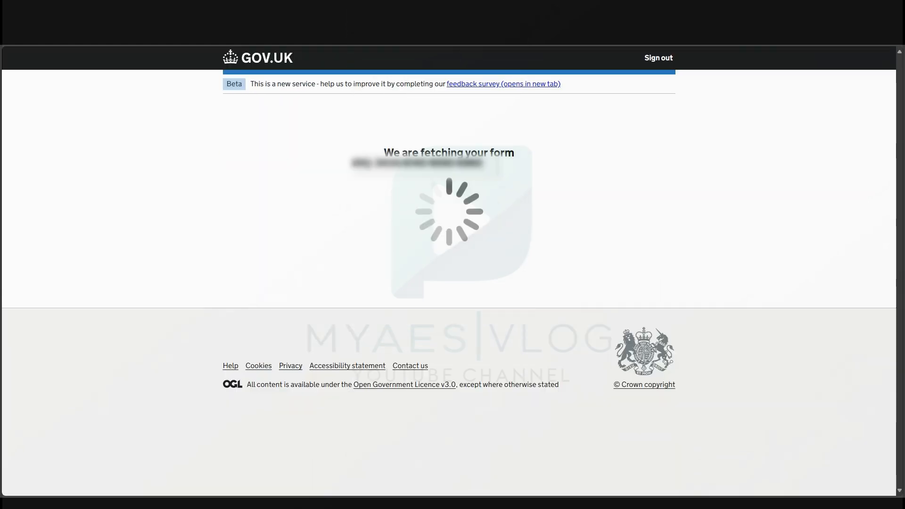
pyautogui.scroll(-3, 452, 283)
pyautogui.click(283, 386)
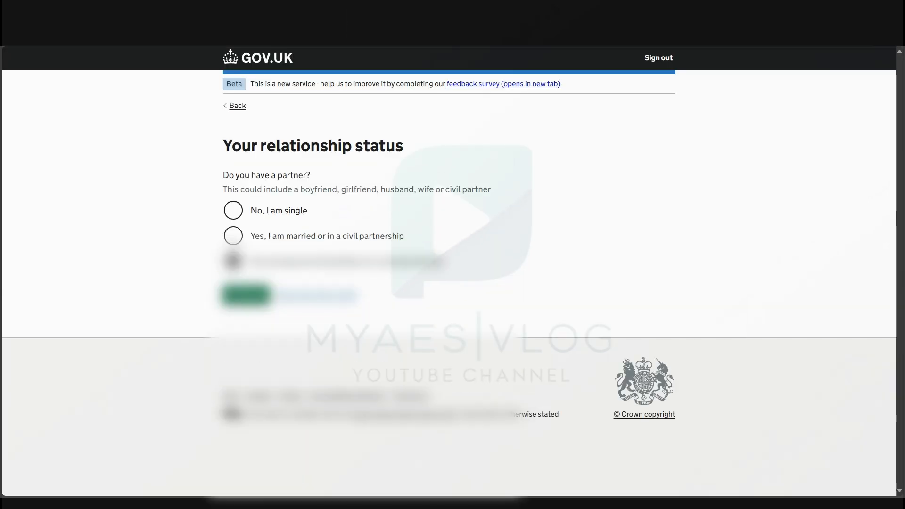
pyautogui.click(246, 295)
pyautogui.click(291, 211)
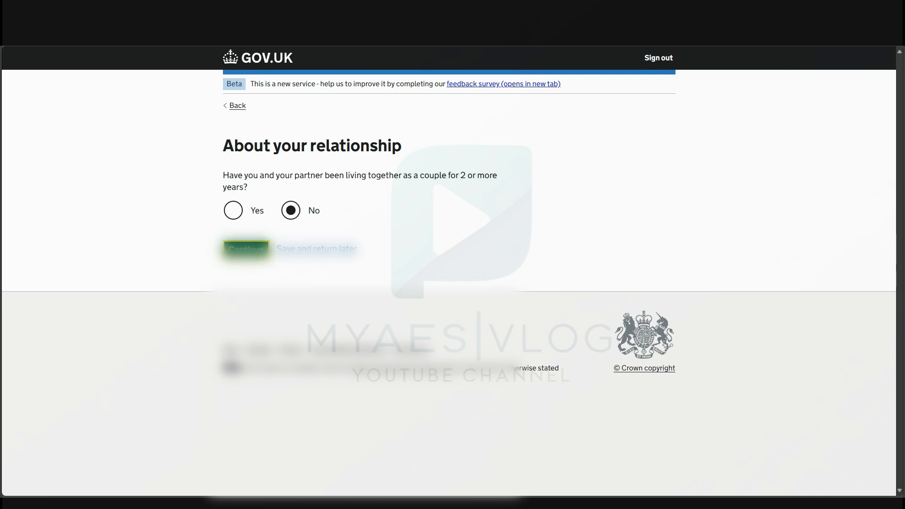
pyautogui.press('Return')
pyautogui.click(291, 199)
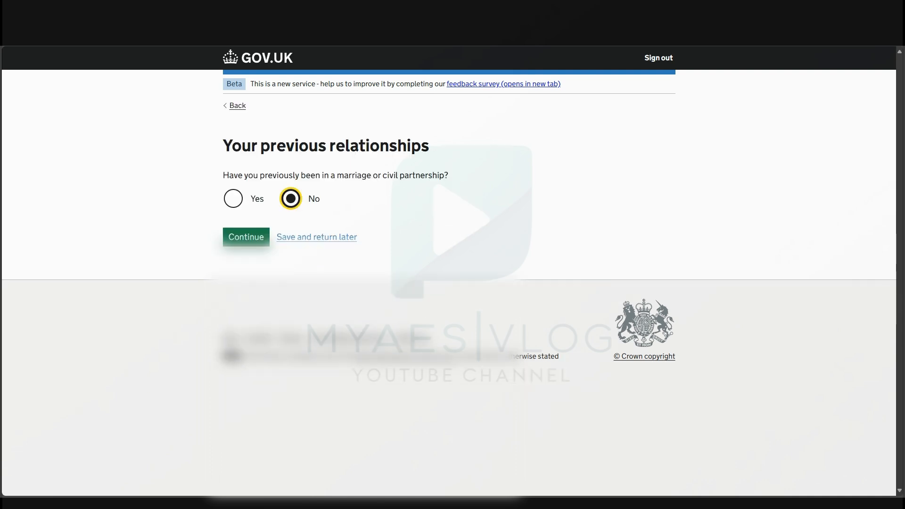
pyautogui.press('Return')
# - Answer Yes to giving parent details and submit the first parent, Mother
pyautogui.click(233, 208)
pyautogui.press('Return')
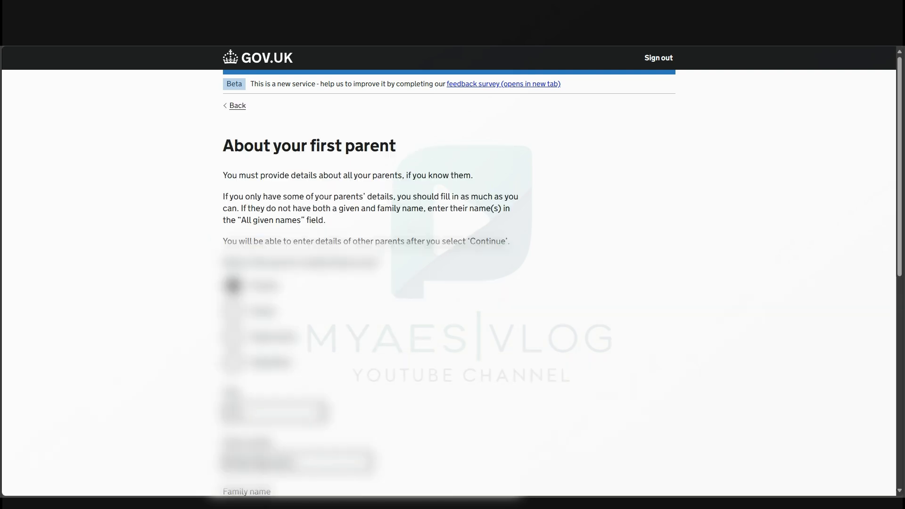
pyautogui.scroll(-2, 449, 272)
pyautogui.click(234, 207)
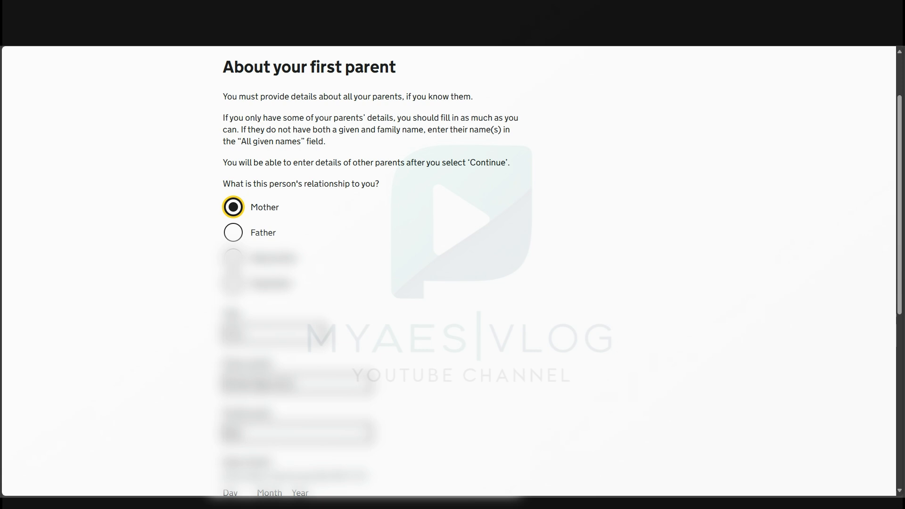
pyautogui.scroll(-3, 449, 271)
pyautogui.press('Tab')
pyautogui.press('Tab')
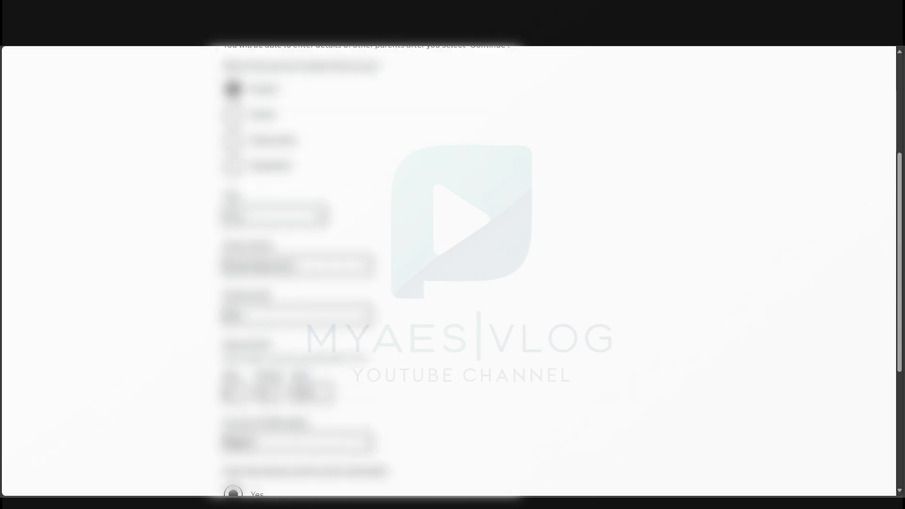
pyautogui.scroll(-3, 449, 272)
pyautogui.click(449, 271)
# - Answer Yes for the other parent and submit the second parent's details including date of birth
pyautogui.click(246, 348)
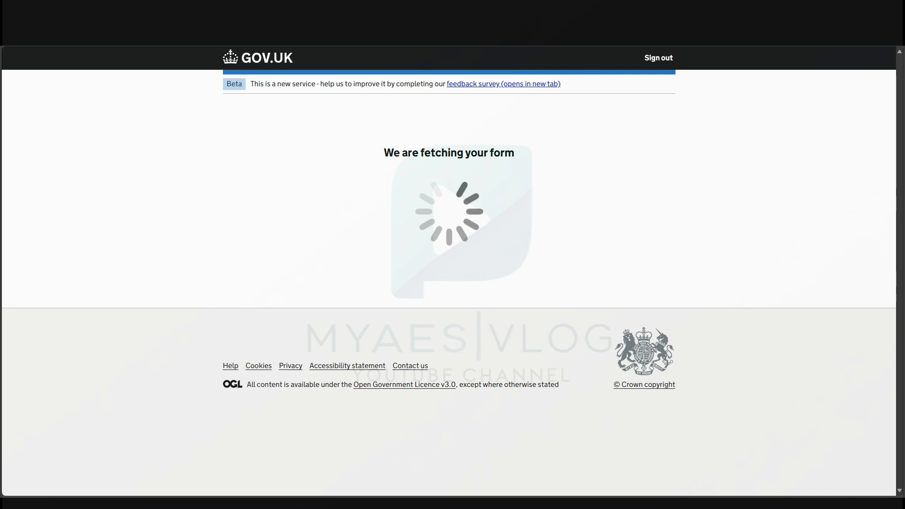
pyautogui.click(233, 211)
pyautogui.click(246, 274)
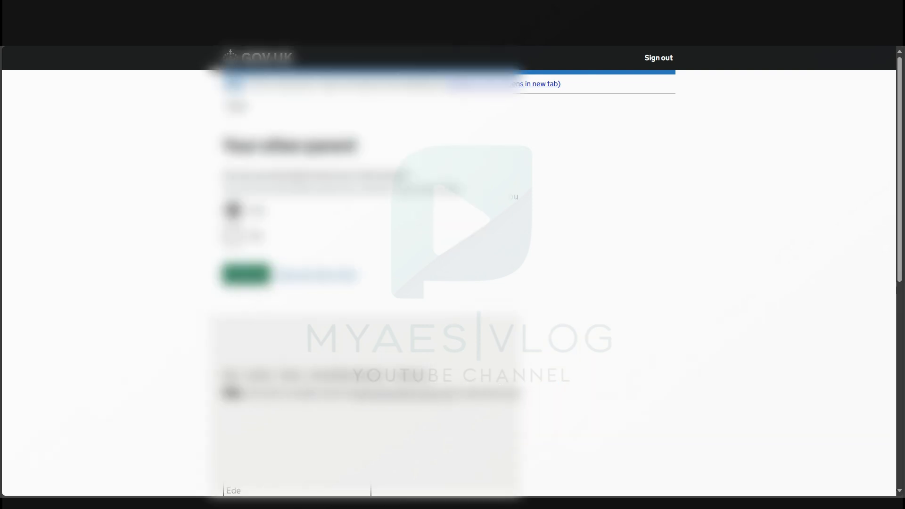
pyautogui.scroll(-8, 449, 271)
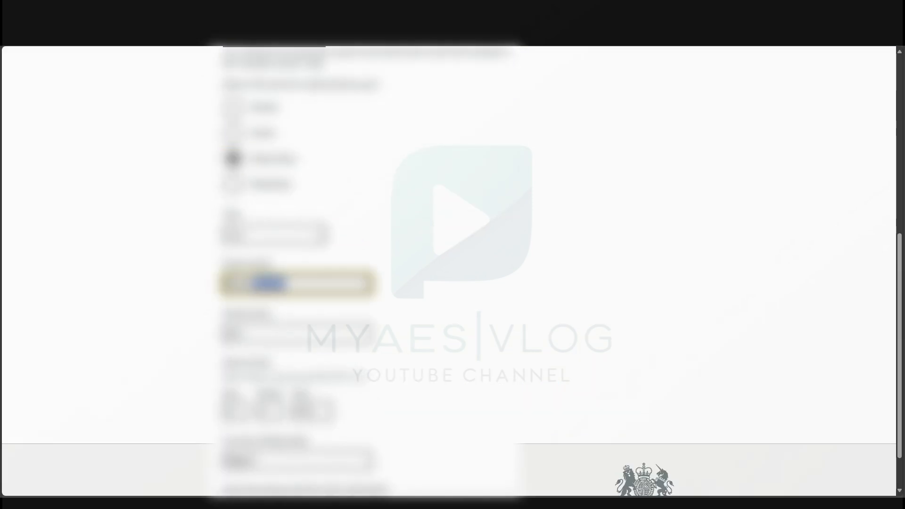
pyautogui.doubleClick(305, 215)
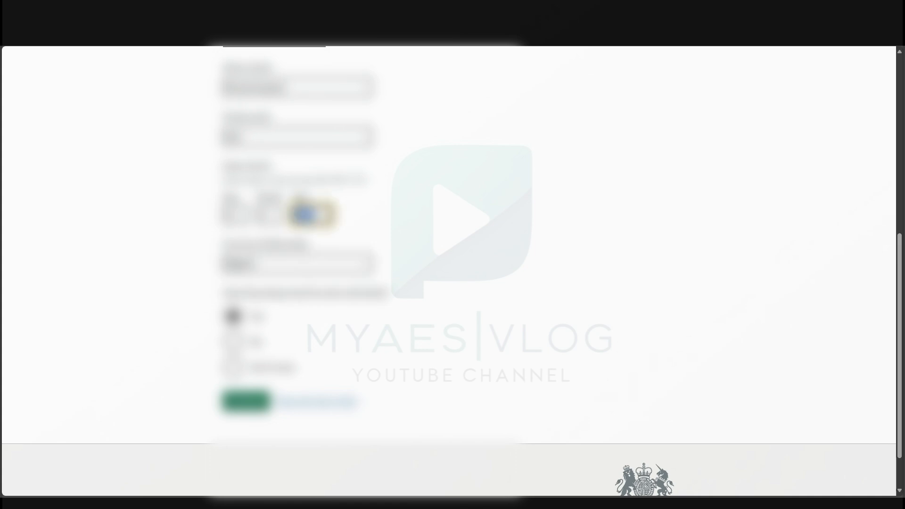
pyautogui.press('Return')
pyautogui.scroll(-6, 449, 271)
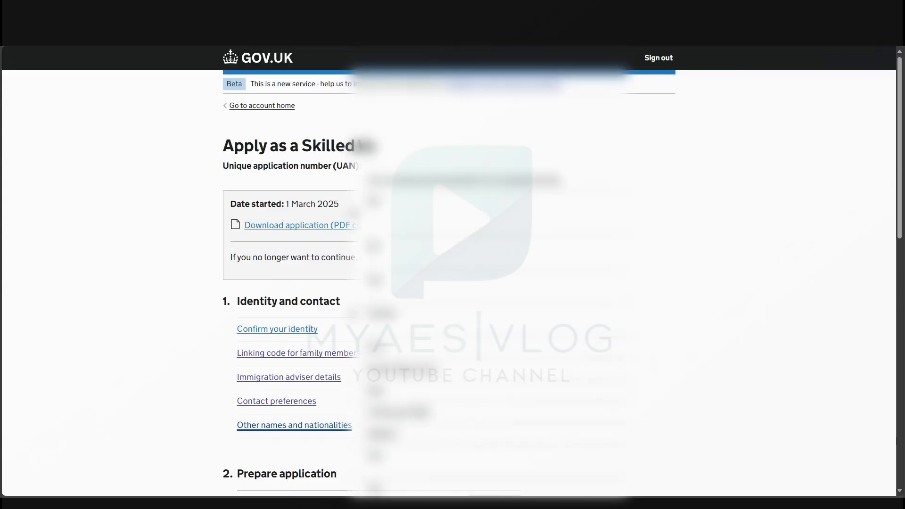
pyautogui.scroll(-5, 449, 271)
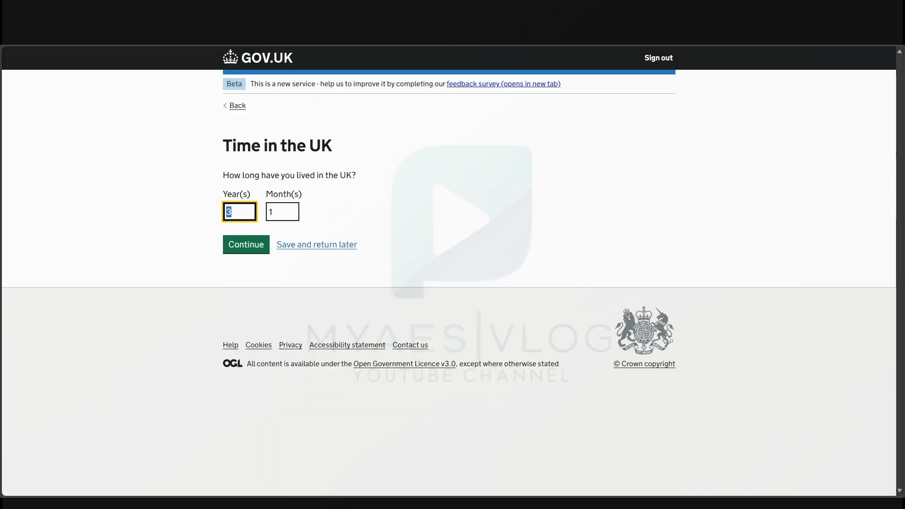
# - Record 3 years 1 month lived in the UK and No for time spent outside the UK
pyautogui.press('Tab')
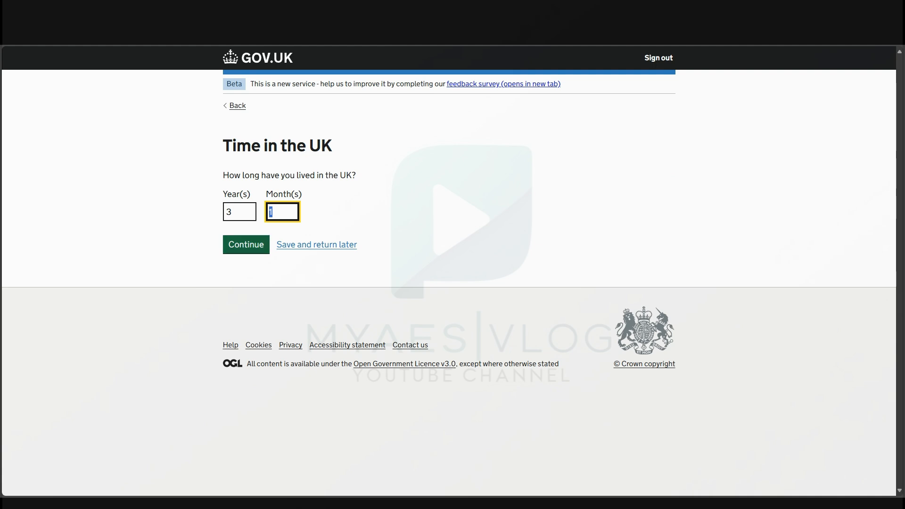
pyautogui.press('Return')
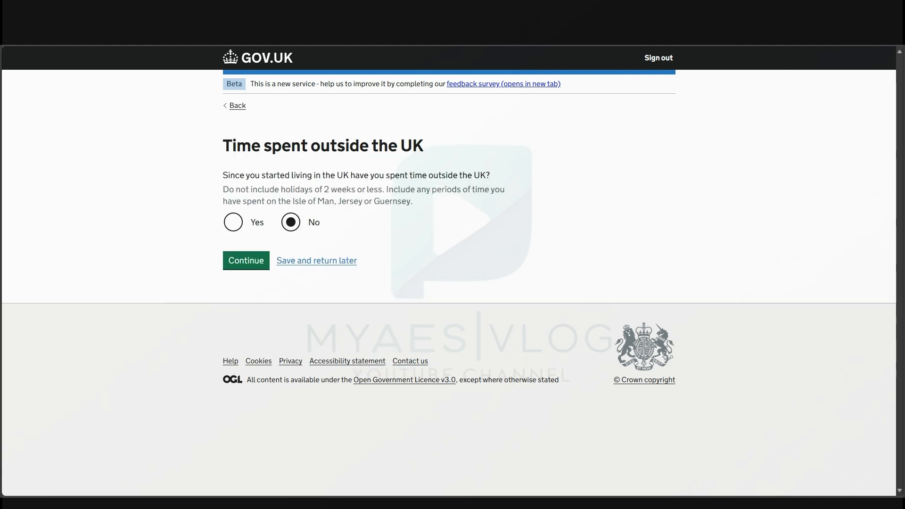
pyautogui.click(290, 222)
pyautogui.moveTo(324, 189); pyautogui.dragTo(382, 189)
pyautogui.click(376, 215)
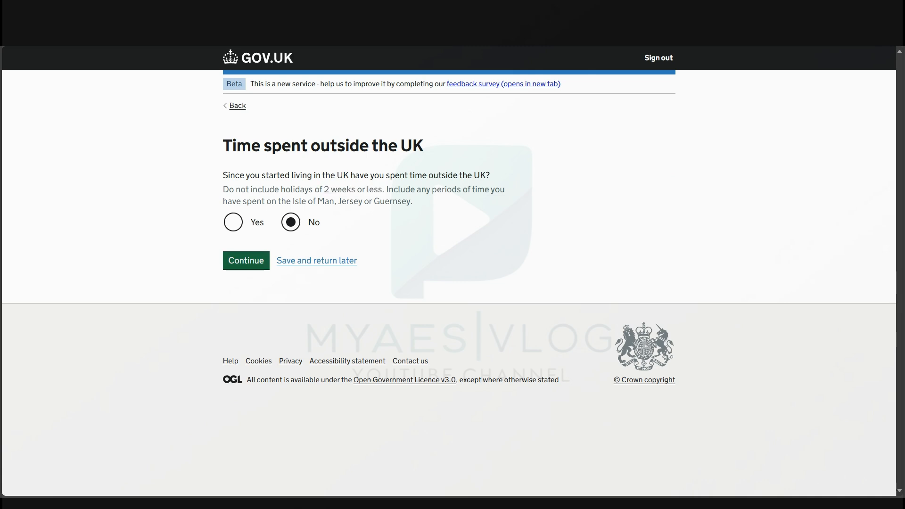
pyautogui.click(246, 260)
# - Answer Once for visits to the listed places
pyautogui.scroll(-2, 453, 271)
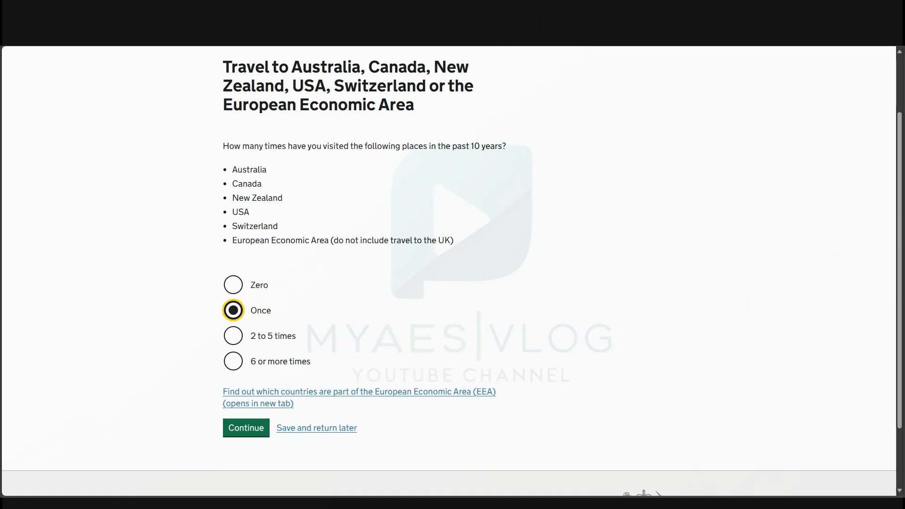
pyautogui.click(233, 311)
pyautogui.scroll(-2, 452, 269)
pyautogui.scroll(3, 246, 330)
pyautogui.scroll(-1, 246, 377)
pyautogui.click(246, 428)
# - Record the EEA trip: Netherlands, tourism, 11/2024, 4 days
pyautogui.click(233, 300)
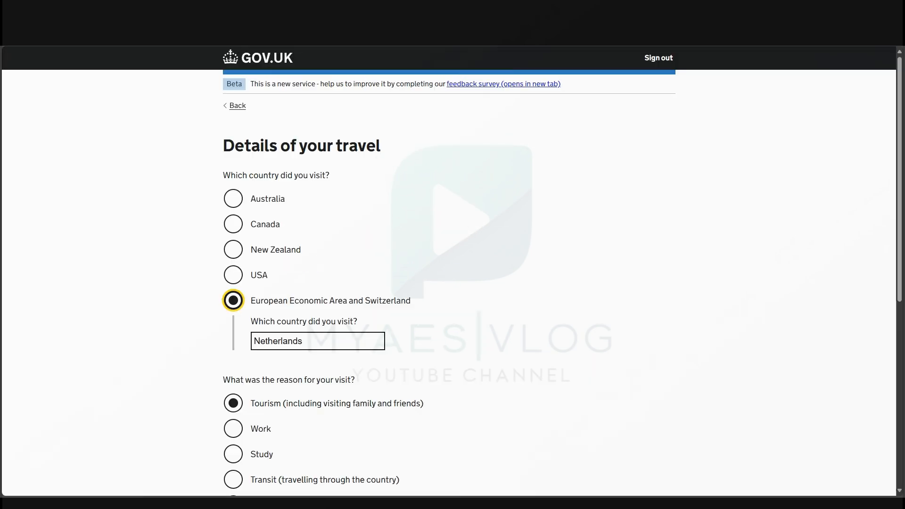
pyautogui.press('Tab')
pyautogui.scroll(-2, 453, 271)
pyautogui.press('Tab')
pyautogui.scroll(-1, 453, 272)
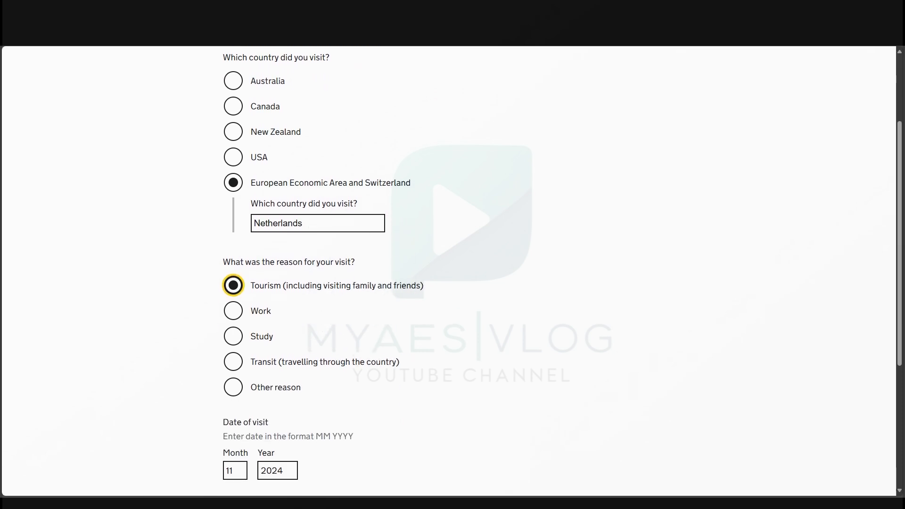
pyautogui.scroll(-2, 452, 271)
pyautogui.press('Tab')
pyautogui.press('Tab')
pyautogui.scroll(-2, 453, 271)
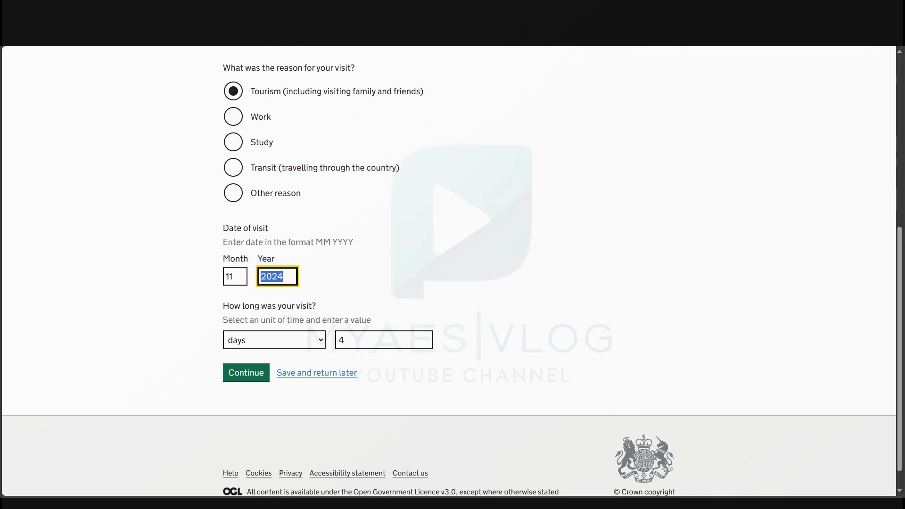
pyautogui.press('Tab')
pyautogui.press('Tab')
pyautogui.press('Tab')
pyautogui.press('Return')
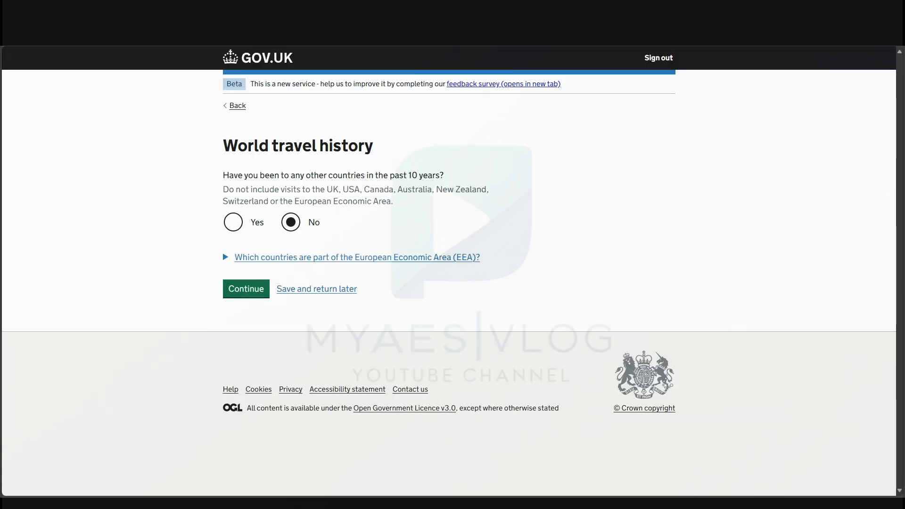
# - Answer No to other countries visited and enter medical treatment details, To a doctor
pyautogui.press('Tab')
pyautogui.press('Return')
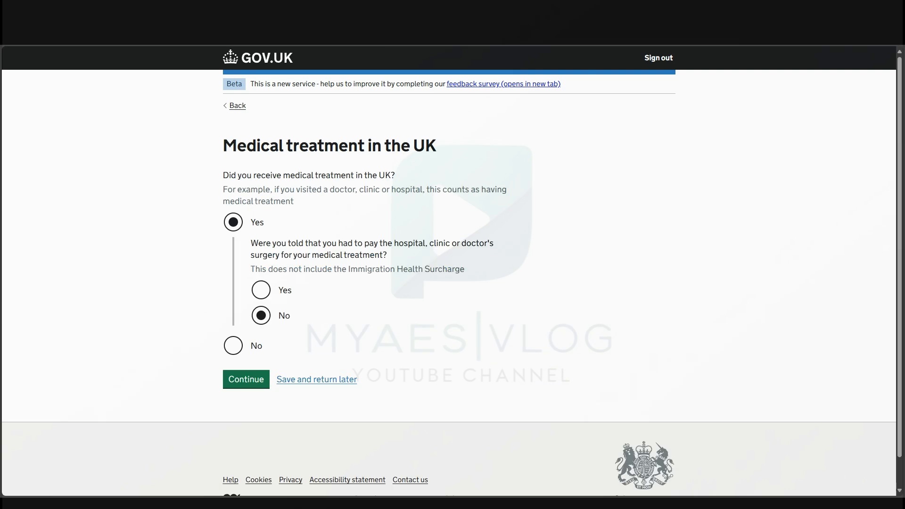
pyautogui.press('Tab')
pyautogui.press('Return')
pyautogui.scroll(-2, 453, 272)
pyautogui.press('Tab')
pyautogui.scroll(-3, 452, 271)
pyautogui.press('Tab')
pyautogui.press('Tab')
pyautogui.press('Tab')
pyautogui.scroll(-2, 453, 271)
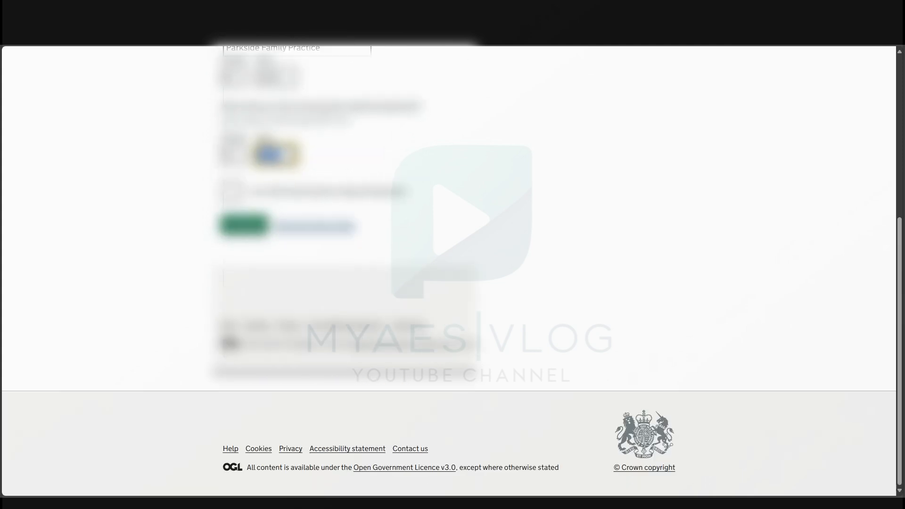
pyautogui.press('Return')
# - Save the medical treatment entry and continue past its summary
pyautogui.scroll(-1, 452, 271)
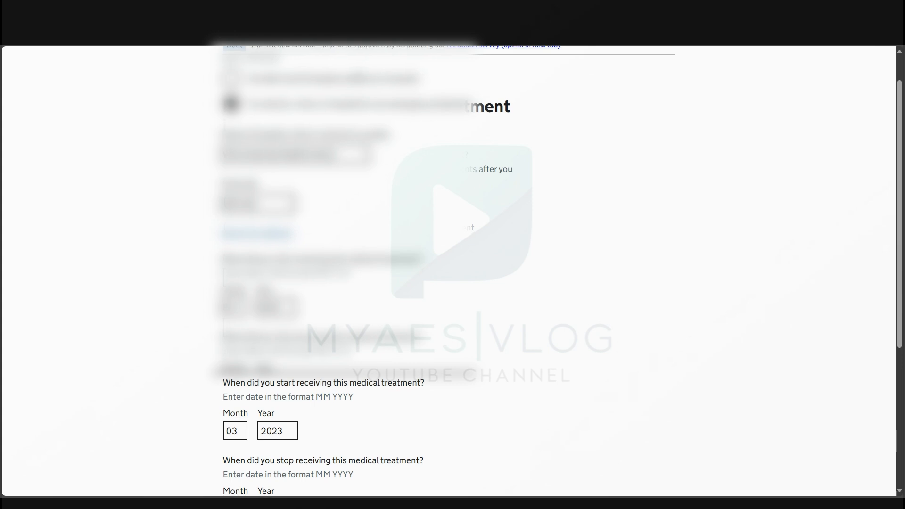
pyautogui.scroll(-4, 453, 272)
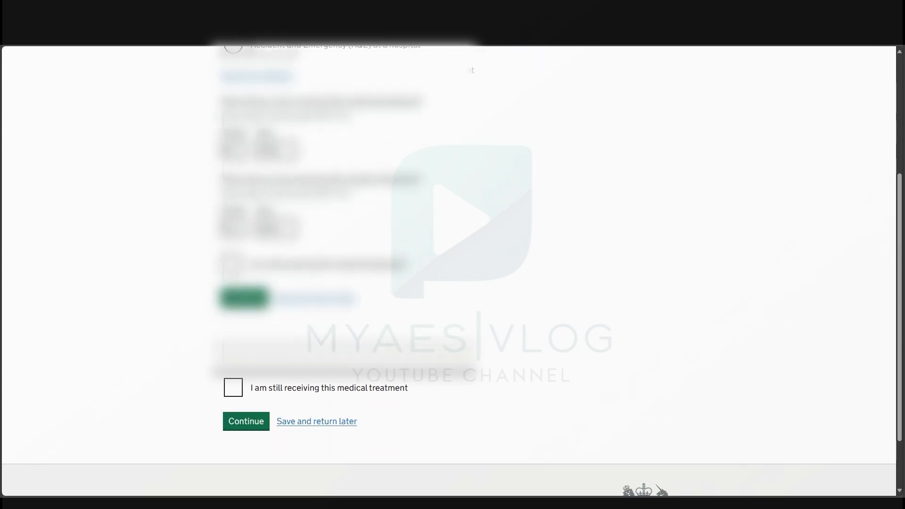
pyautogui.press('Return')
pyautogui.scroll(-5, 453, 271)
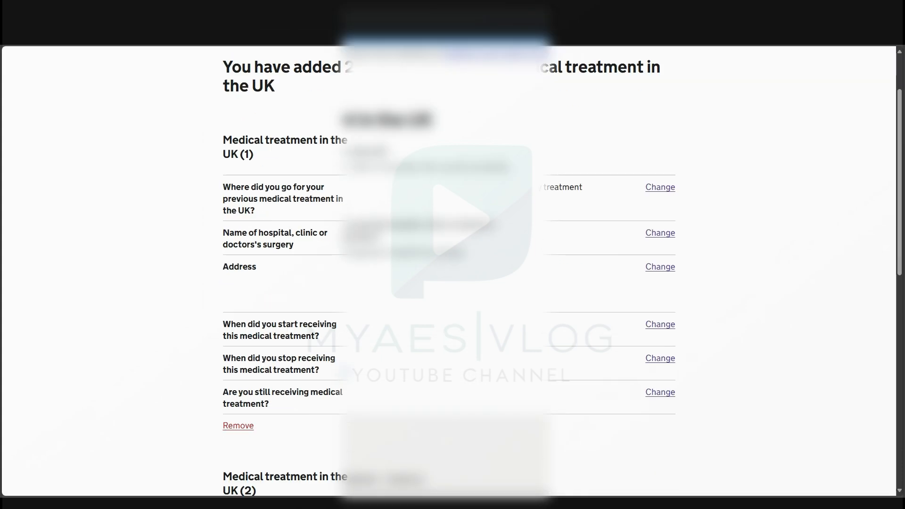
pyautogui.scroll(-7, 453, 271)
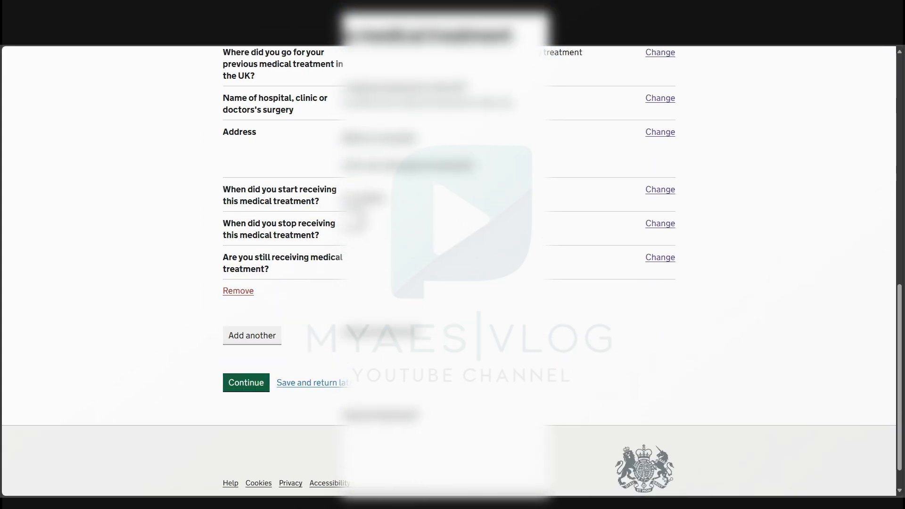
pyautogui.press('Return')
# - Answer Yes to National Insurance number and UK driving licence, and No to public funds
pyautogui.press('Tab')
pyautogui.press('Tab')
pyautogui.press('Return')
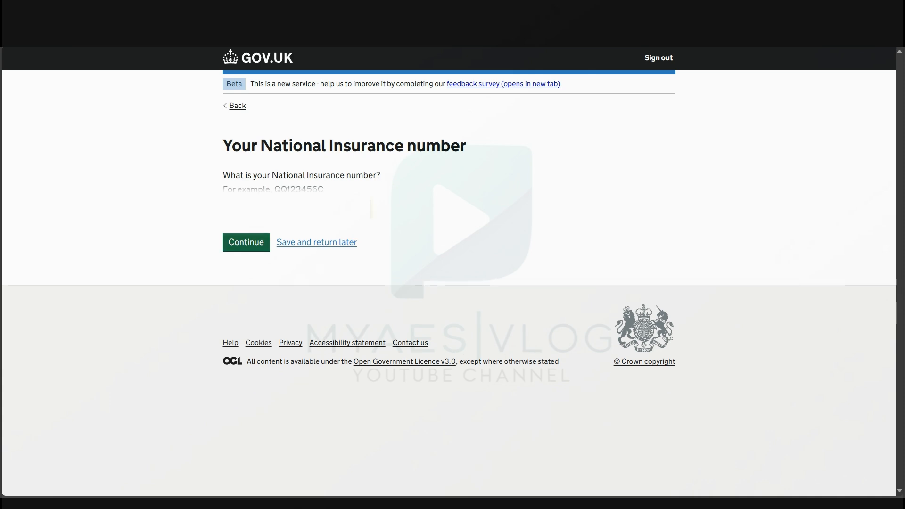
pyautogui.press('Return')
pyautogui.press('Tab')
pyautogui.press('Tab')
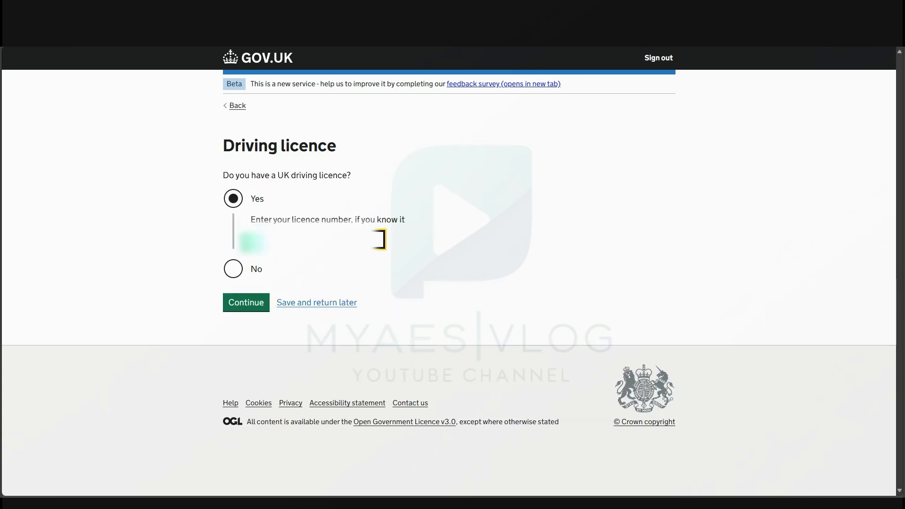
pyautogui.press('Tab')
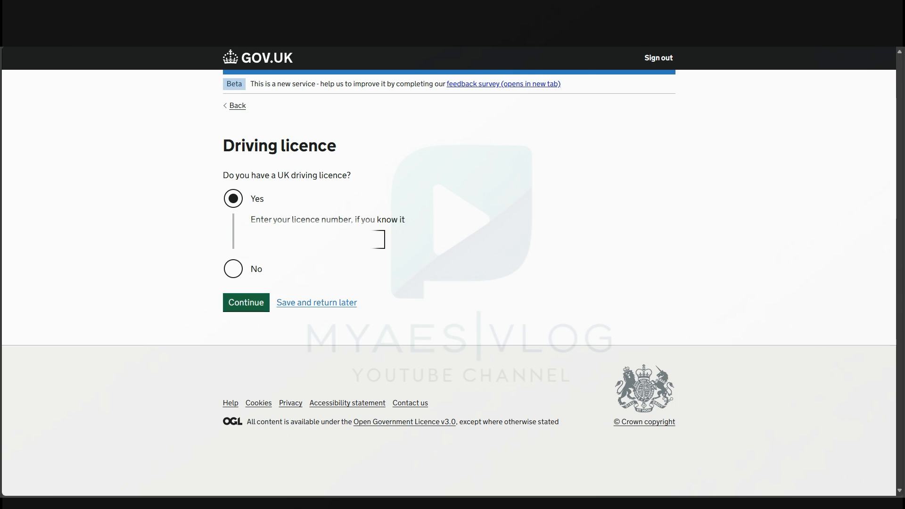
pyautogui.press('Return')
pyautogui.press('Tab')
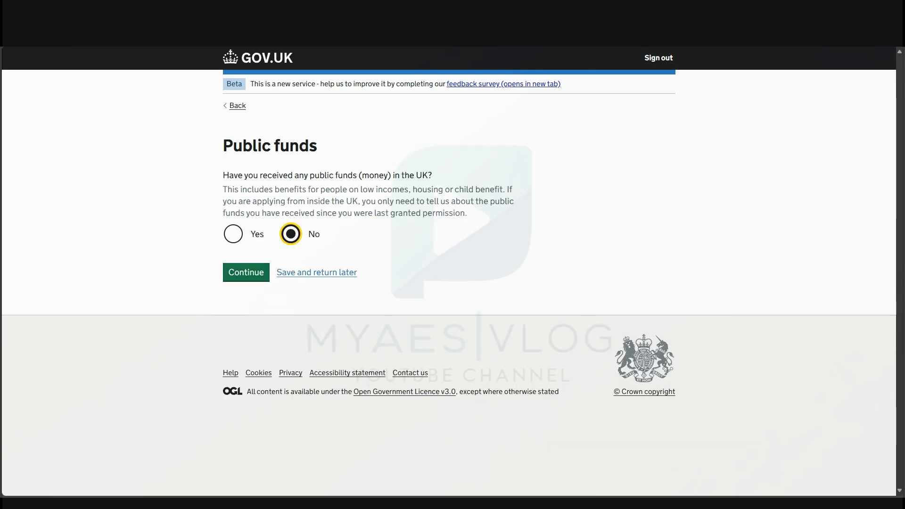
pyautogui.press('Return')
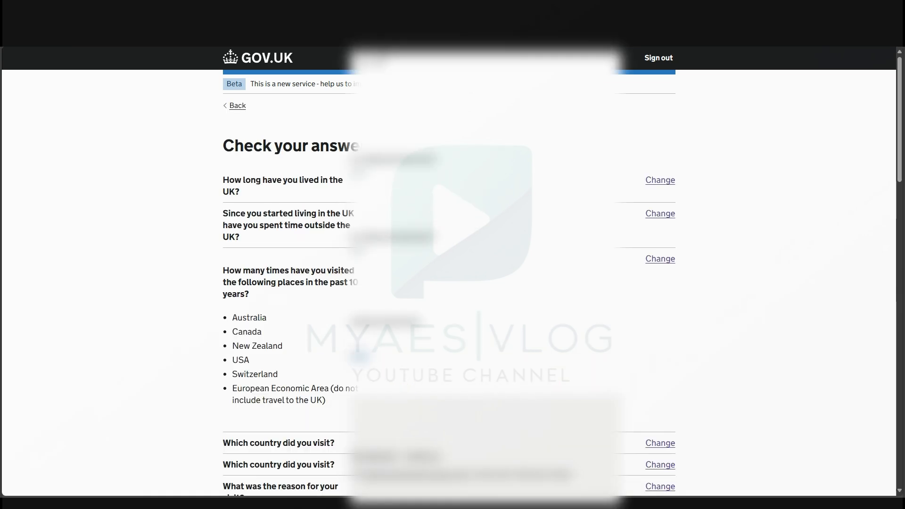
pyautogui.press('Down')
pyautogui.press('Down')
pyautogui.press('Down')
pyautogui.press('Down')
pyautogui.press('Down')
pyautogui.press('Down')
pyautogui.press('Down')
pyautogui.press('Down')
pyautogui.press('Down')
pyautogui.press('Down')
pyautogui.press('Down')
pyautogui.press('Down')
pyautogui.press('Down')
pyautogui.press('Down')
pyautogui.press('Down')
pyautogui.press('Down')
pyautogui.press('Down')
pyautogui.press('Down')
pyautogui.press('Down')
pyautogui.press('Down')
pyautogui.press('Down')
pyautogui.press('Down')
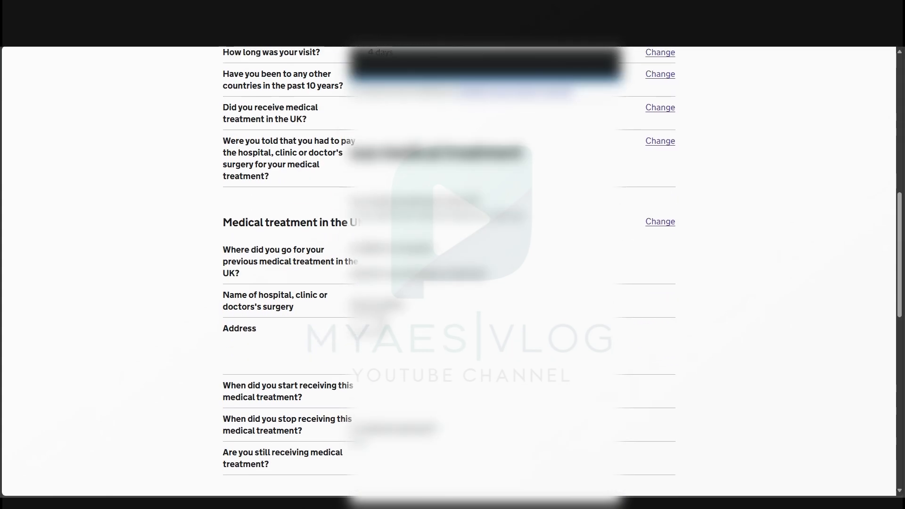
pyautogui.press('Down')
pyautogui.press('Down')
pyautogui.press('Down')
pyautogui.press('Down')
pyautogui.press('Down')
pyautogui.press('Down')
pyautogui.press('Down')
pyautogui.press('Down')
pyautogui.press('Down')
pyautogui.press('Down')
pyautogui.press('Down')
pyautogui.press('Down')
pyautogui.press('Down')
pyautogui.press('Down')
pyautogui.press('Down')
pyautogui.press('Down')
pyautogui.press('Down')
pyautogui.press('Down')
# - Confirm the previous answers, open Criminality, and answer No for immigration history and breach of immigration law
pyautogui.press('Return')
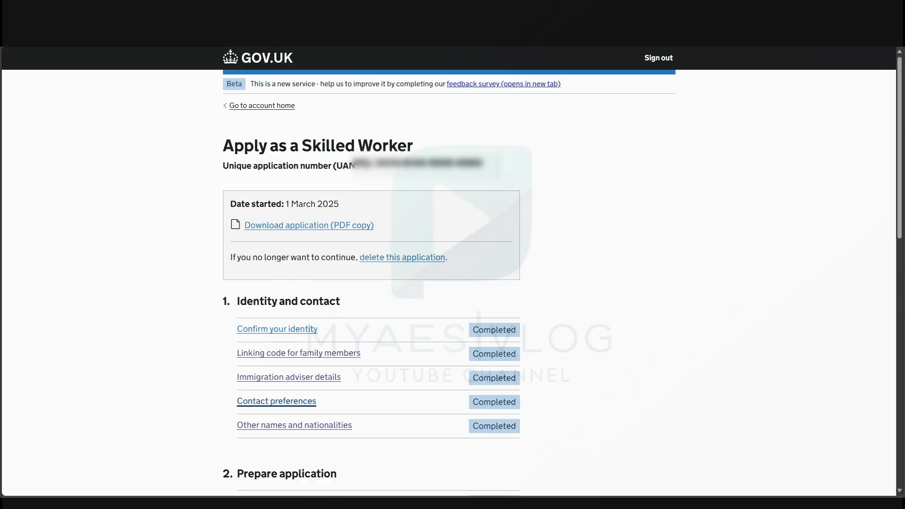
pyautogui.press('Down')
pyautogui.press('Down')
pyautogui.press('Down')
pyautogui.press('Down')
pyautogui.press('Down')
pyautogui.press('Down')
pyautogui.press('Down')
pyautogui.press('Down')
pyautogui.press('Down')
pyautogui.press('Down')
pyautogui.press('Down')
pyautogui.press('Down')
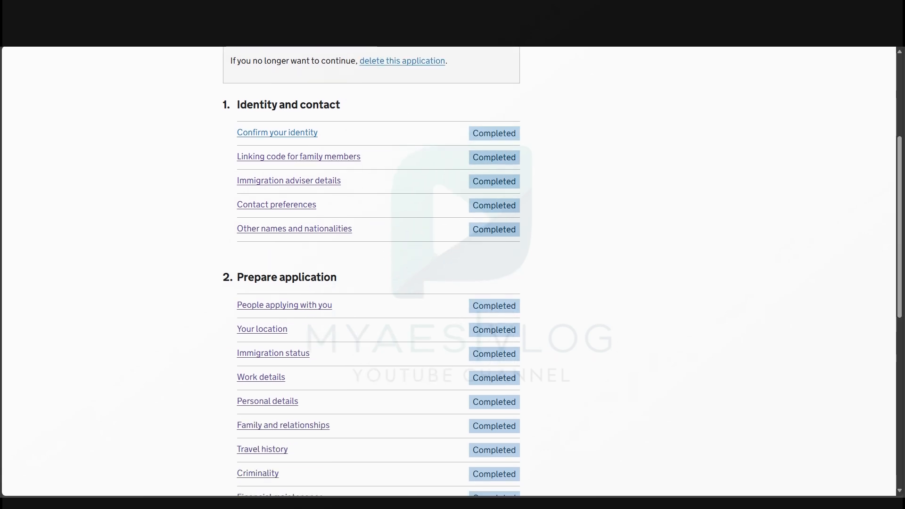
pyautogui.scroll(-1, 258, 396)
pyautogui.click(258, 395)
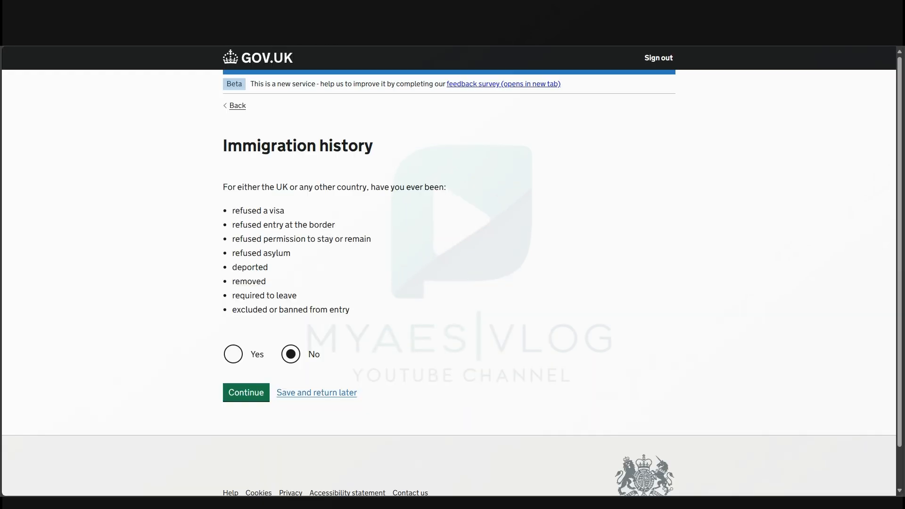
pyautogui.press('Tab')
pyautogui.press('Tab')
pyautogui.press('Return')
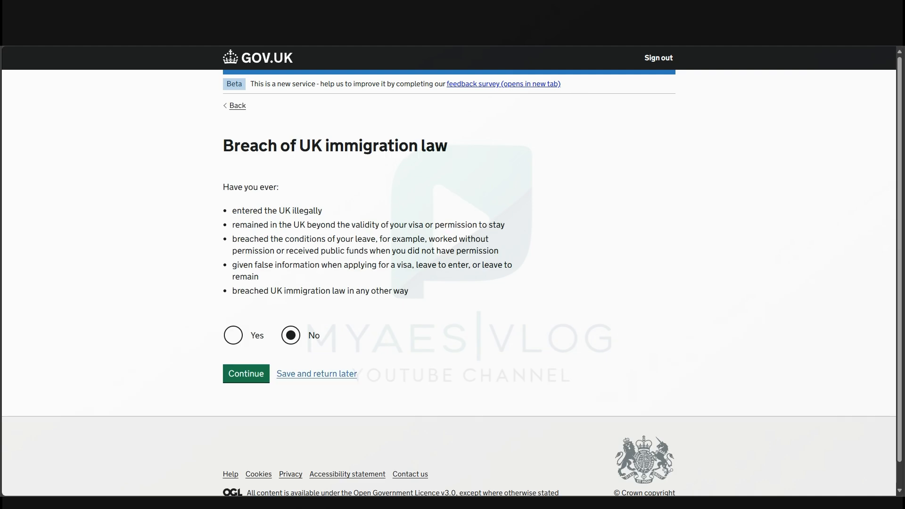
pyautogui.press('Tab')
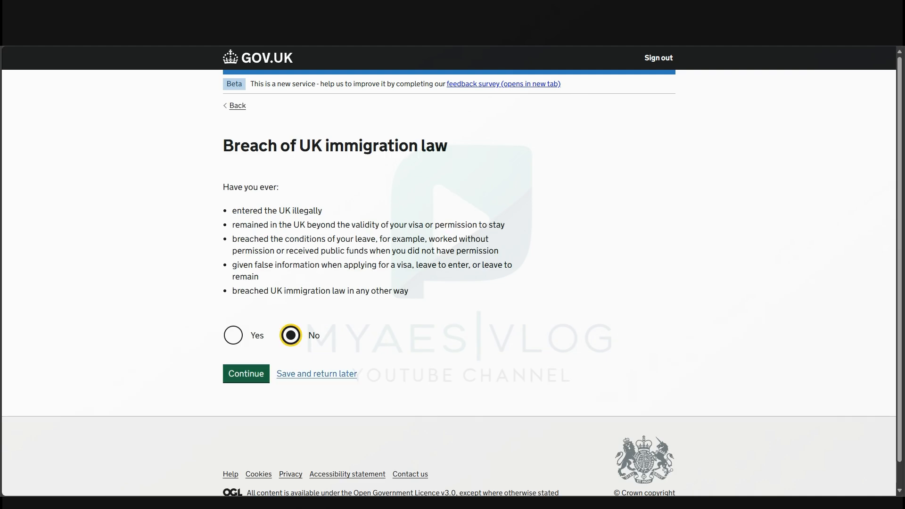
pyautogui.press('Return')
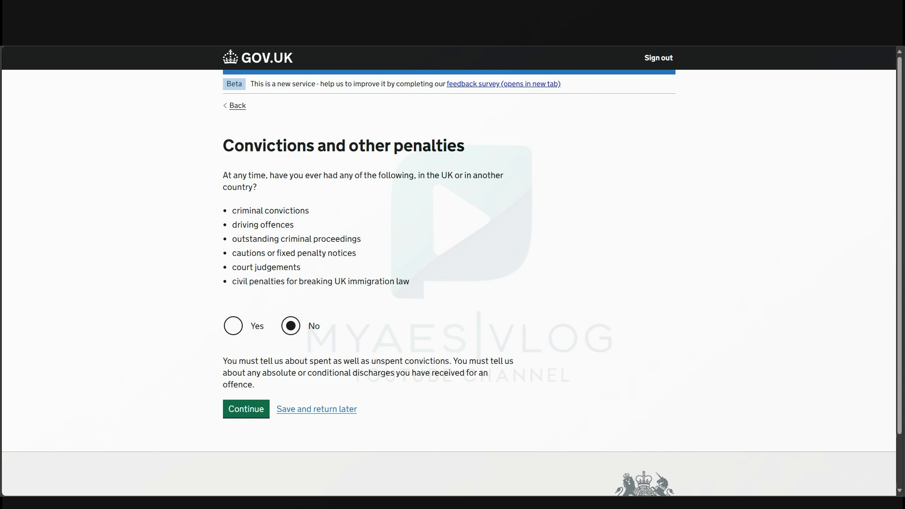
# - Answer No to the criminal convictions question, correcting an accidental Yes
pyautogui.press('Tab')
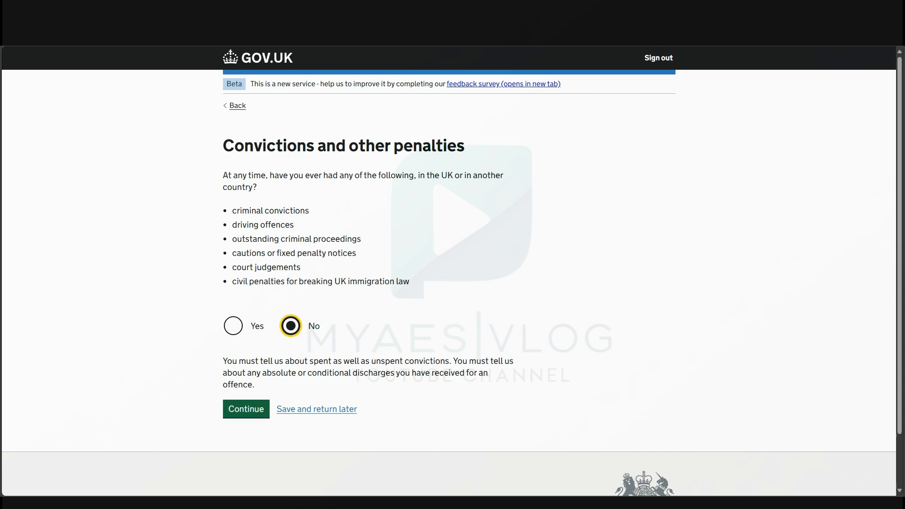
pyautogui.press('Left')
pyautogui.press('Return')
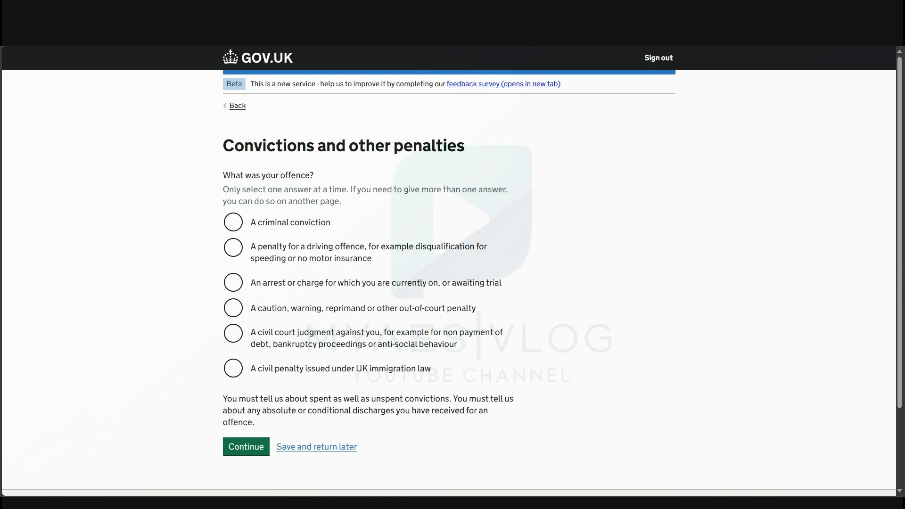
pyautogui.scroll(-1, 449, 271)
pyautogui.scroll(1, 449, 271)
pyautogui.click(237, 105)
pyautogui.click(291, 326)
pyautogui.press('space')
pyautogui.press('Return')
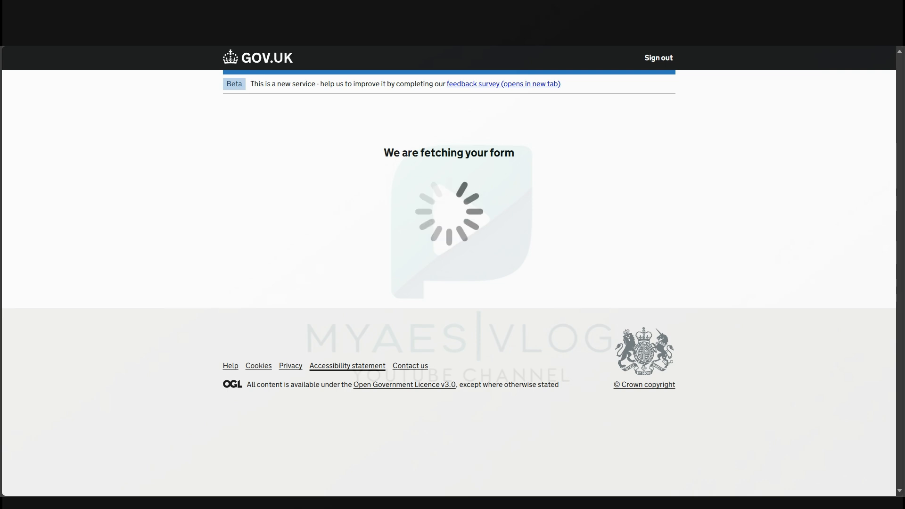
# - Confirm the war crimes guidance was read and answer No to all terrorism questions
pyautogui.press('Tab')
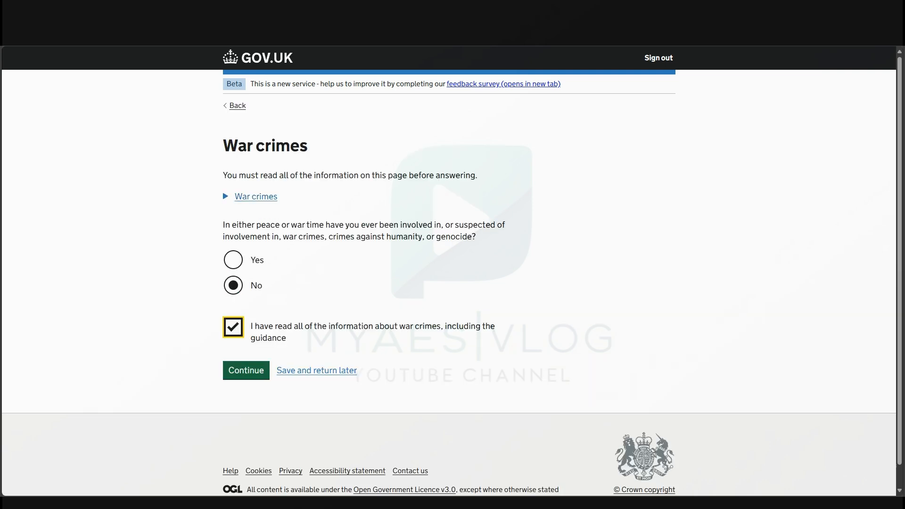
pyautogui.press('Return')
pyautogui.press('Tab')
pyautogui.press('Tab')
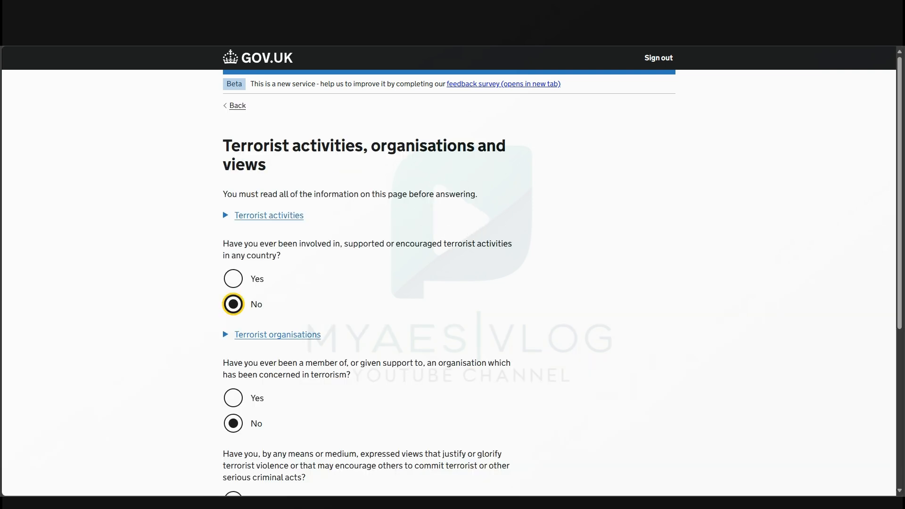
pyautogui.press('Tab')
pyautogui.press('Tab')
pyautogui.scroll(-4, 452, 272)
pyautogui.press('Tab')
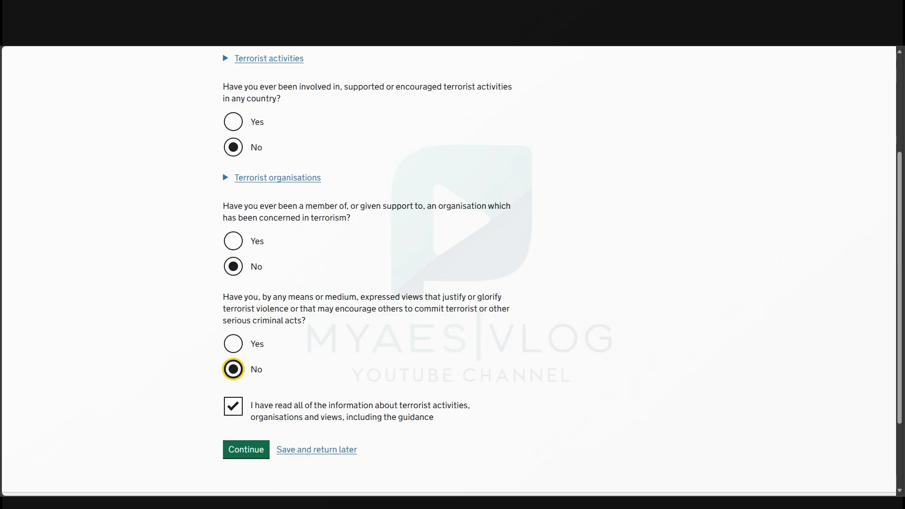
pyautogui.scroll(-1, 452, 271)
pyautogui.press('Tab')
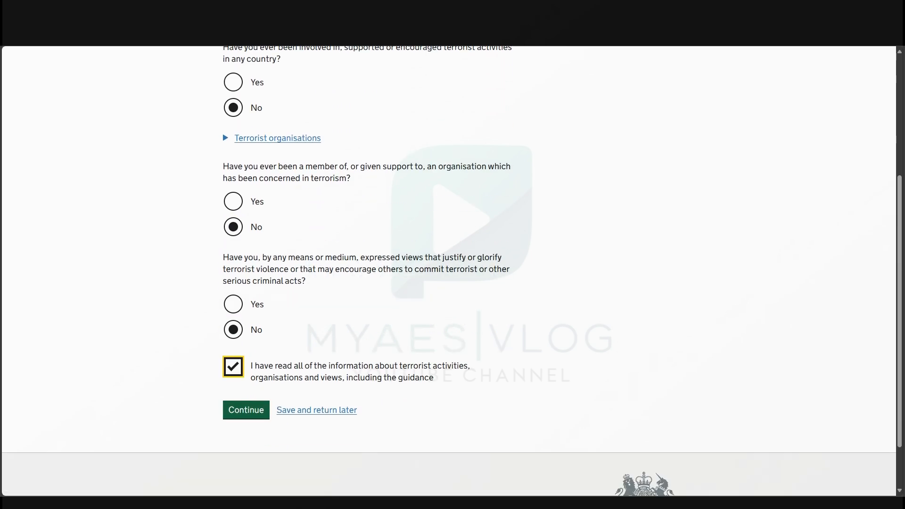
pyautogui.press('Return')
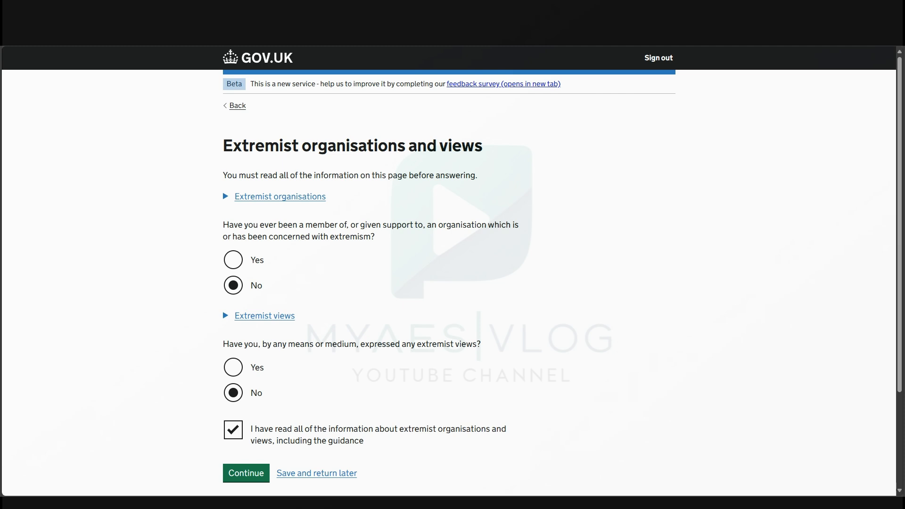
# - Answer No to the extremism and good character questions
pyautogui.click(234, 285)
pyautogui.scroll(-1, 448, 271)
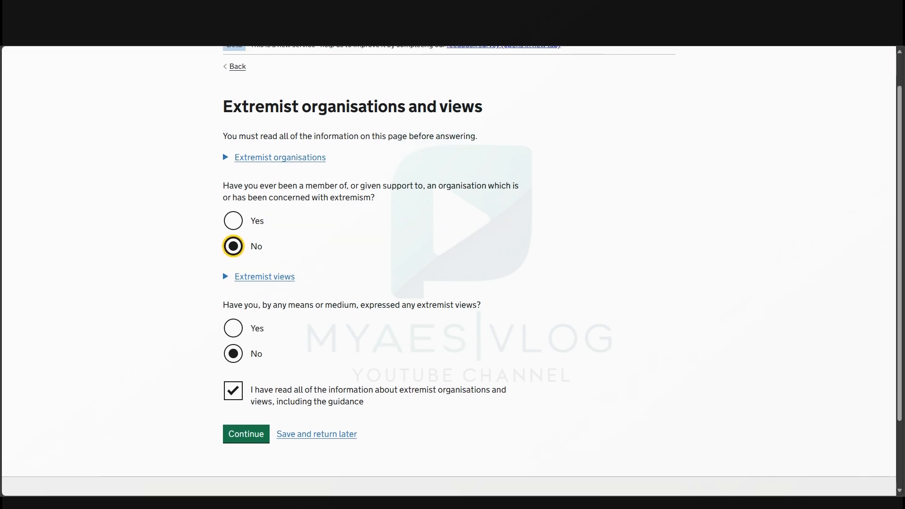
pyautogui.click(233, 354)
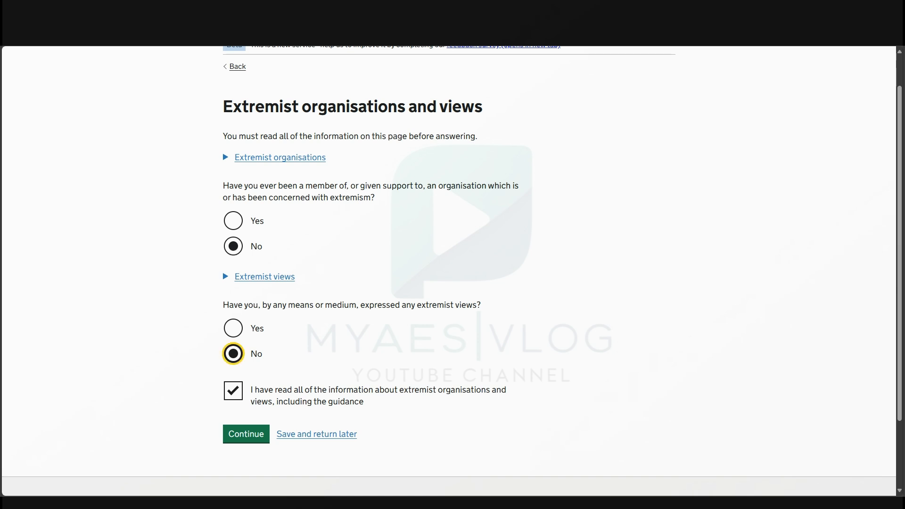
pyautogui.press('Return')
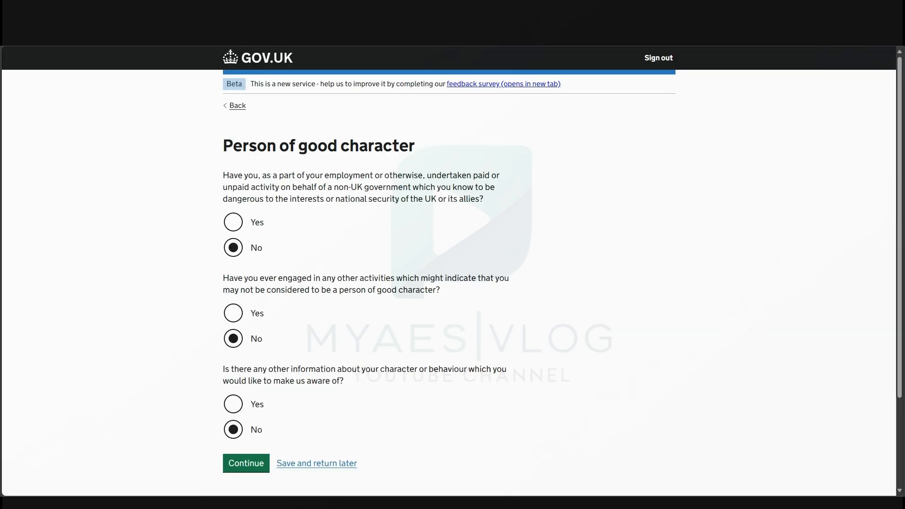
pyautogui.scroll(-1, 448, 271)
pyautogui.click(234, 208)
pyautogui.click(233, 299)
pyautogui.click(234, 390)
pyautogui.scroll(-2, 448, 271)
pyautogui.press('Return')
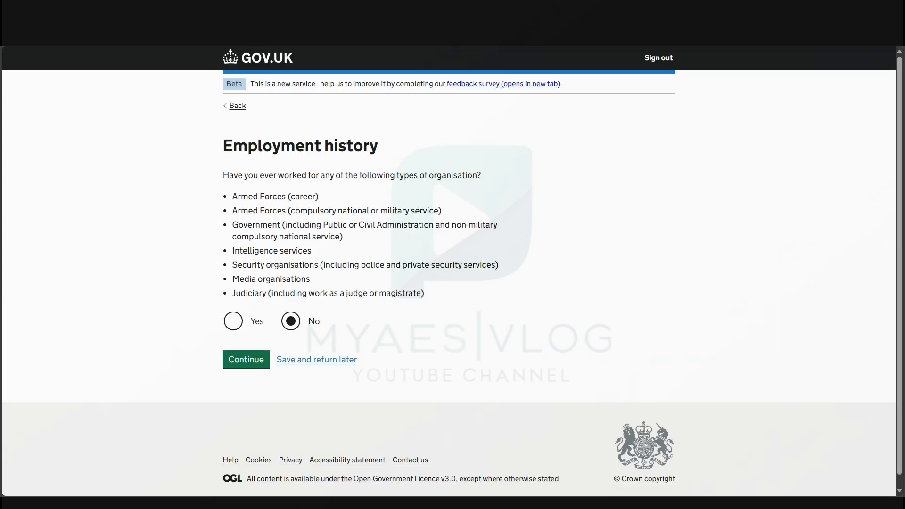
# - Answer No for employment history and confirm the Criminality answers summary
pyautogui.click(291, 321)
pyautogui.press('Return')
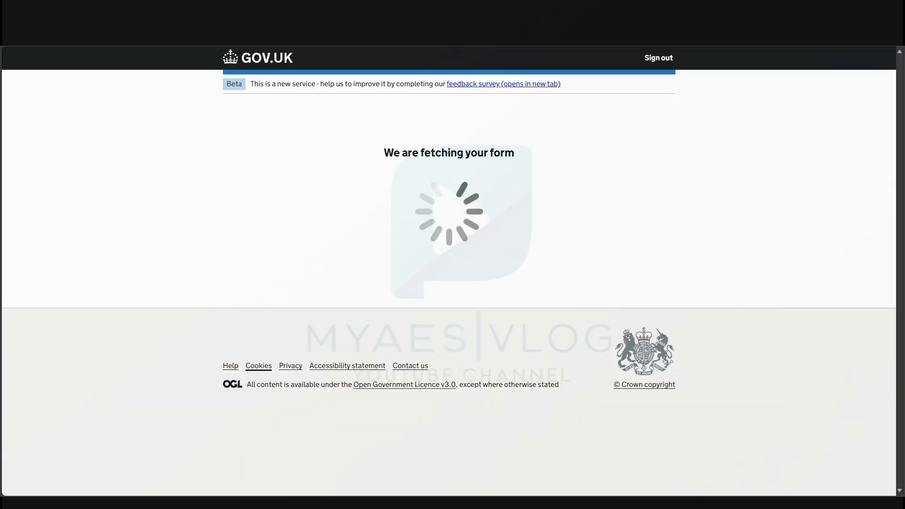
pyautogui.scroll(-15, 448, 271)
pyautogui.scroll(-10, 448, 272)
pyautogui.press('Return')
pyautogui.scroll(-5, 448, 271)
pyautogui.scroll(-1, 268, 283)
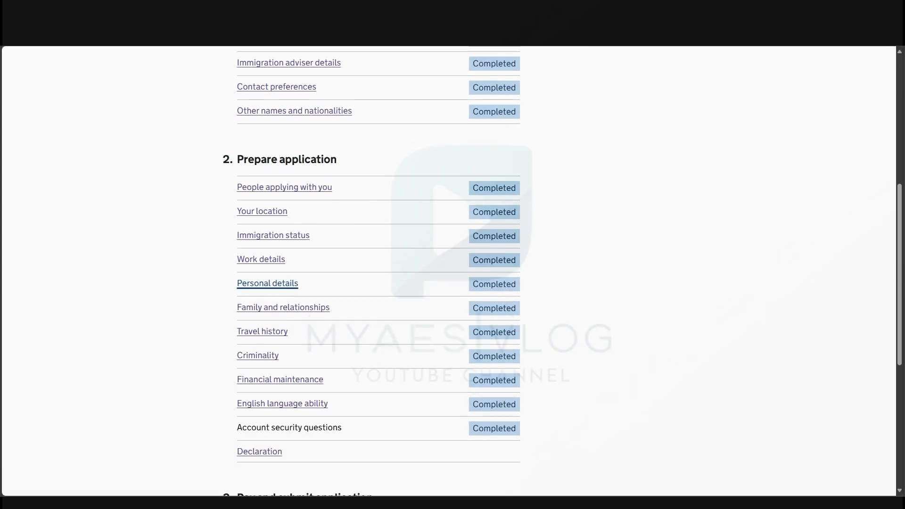
pyautogui.scroll(-1, 267, 283)
# - Reconfirm Yes for sponsor-certified financial maintenance and confirm the Financial maintenance answers
pyautogui.click(281, 340)
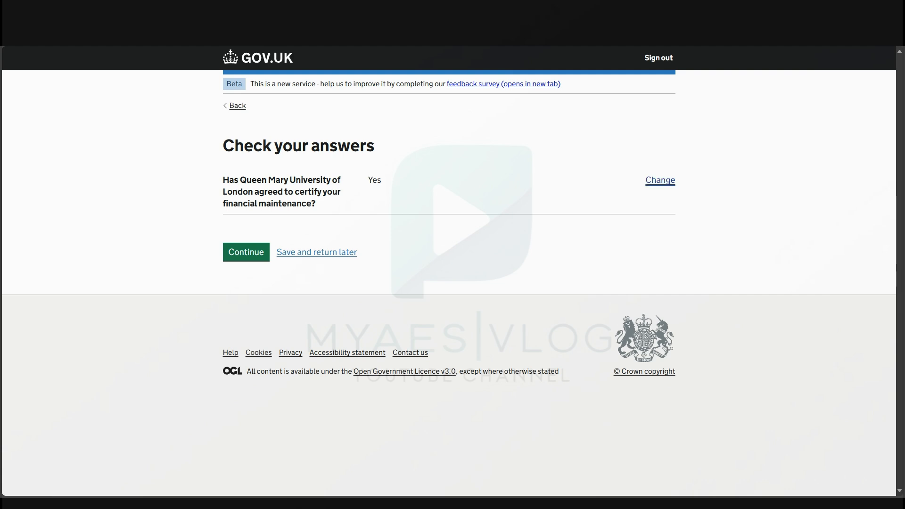
pyautogui.click(660, 180)
pyautogui.click(233, 243)
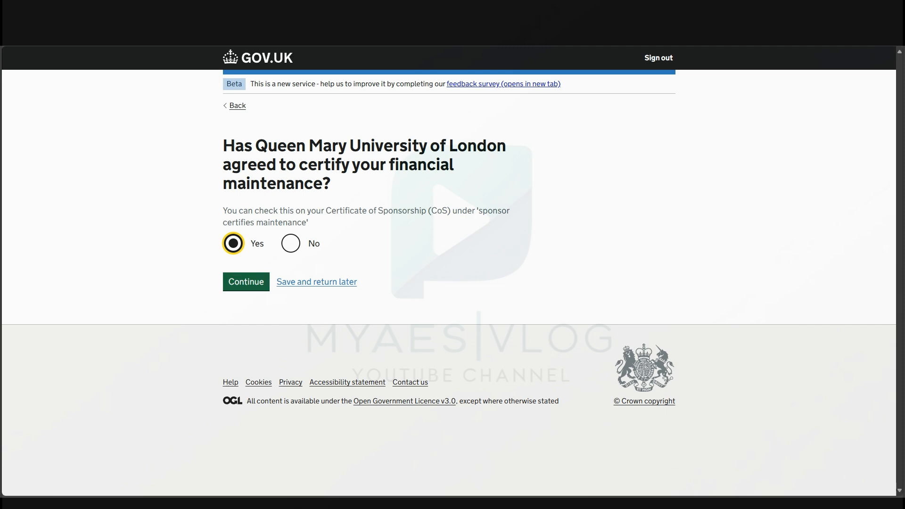
pyautogui.click(247, 282)
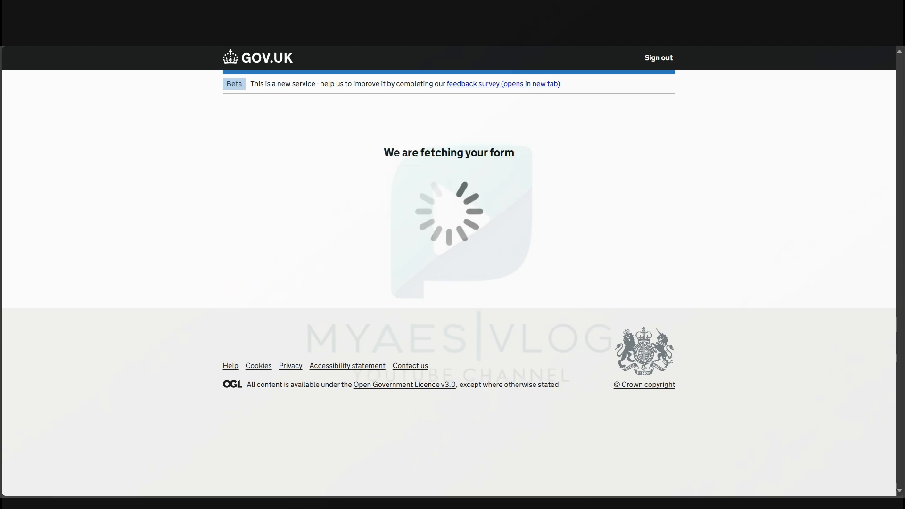
pyautogui.click(246, 253)
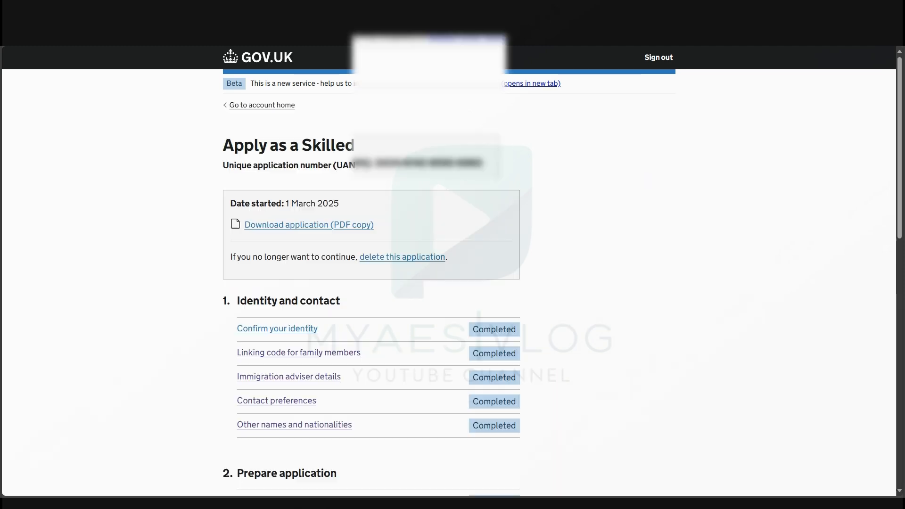
# - Reconfirm Yes for previous English language evidence and submit the English language ability answers
pyautogui.scroll(-3, 377, 271)
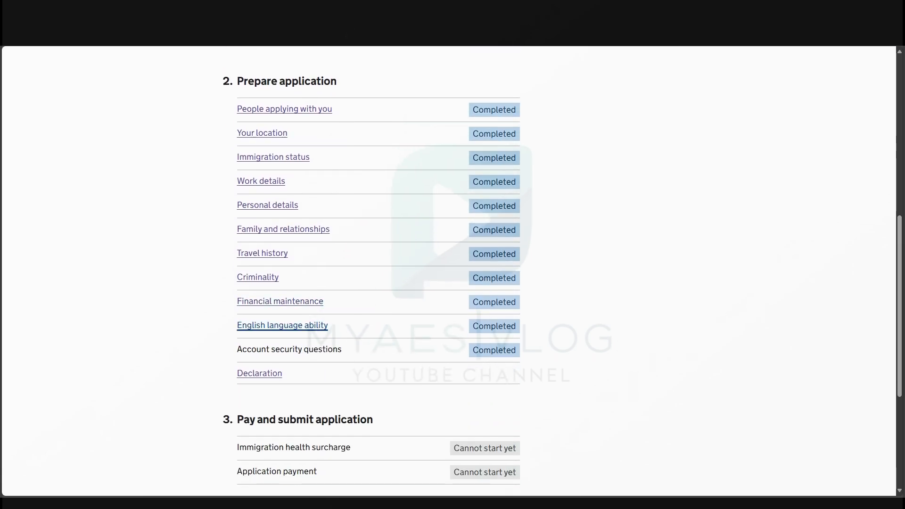
pyautogui.click(282, 324)
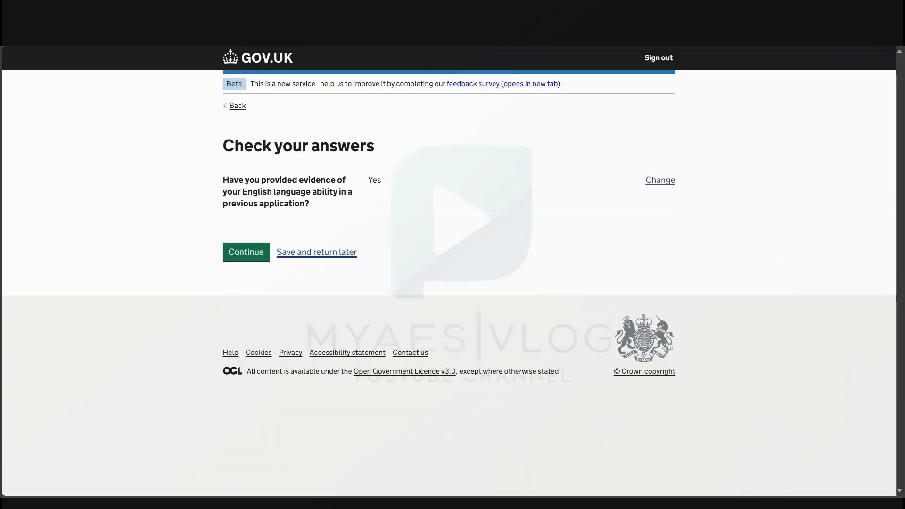
pyautogui.click(660, 180)
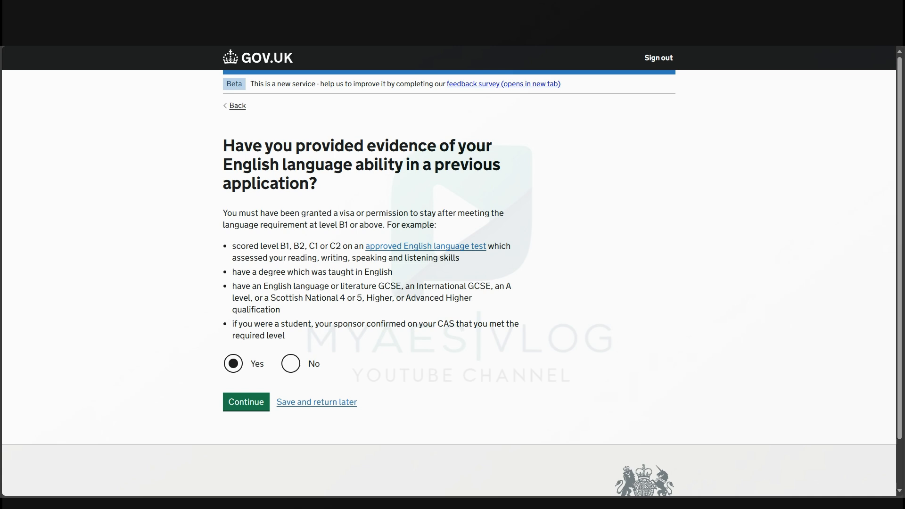
pyautogui.click(234, 363)
pyautogui.press('Return')
pyautogui.press('Return')
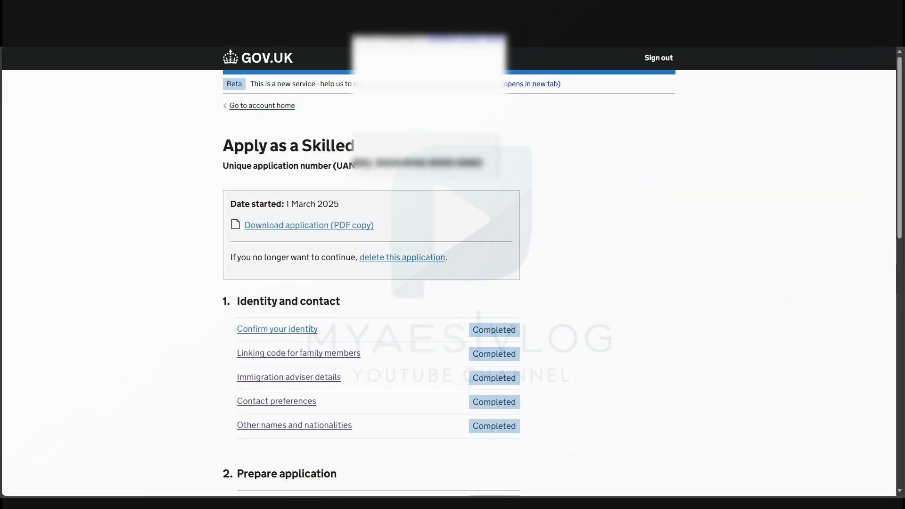
pyautogui.scroll(-10, 449, 272)
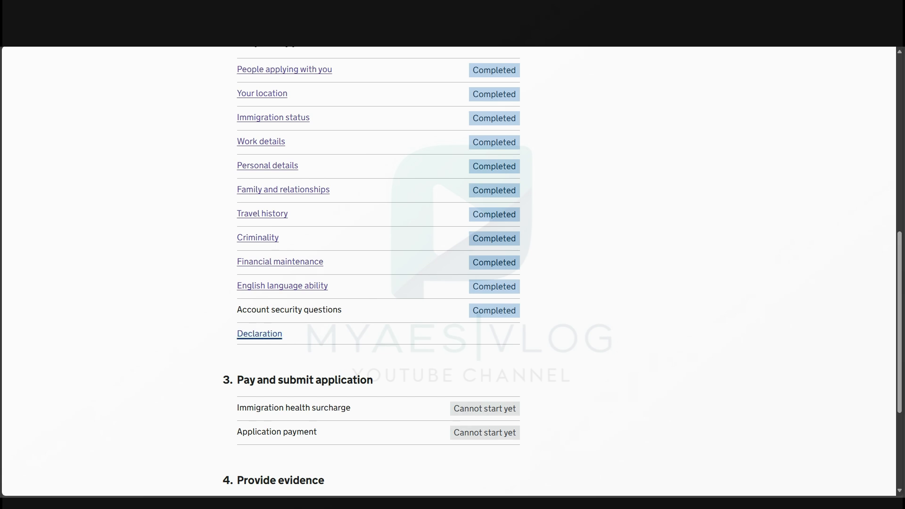
pyautogui.scroll(10, 309, 225)
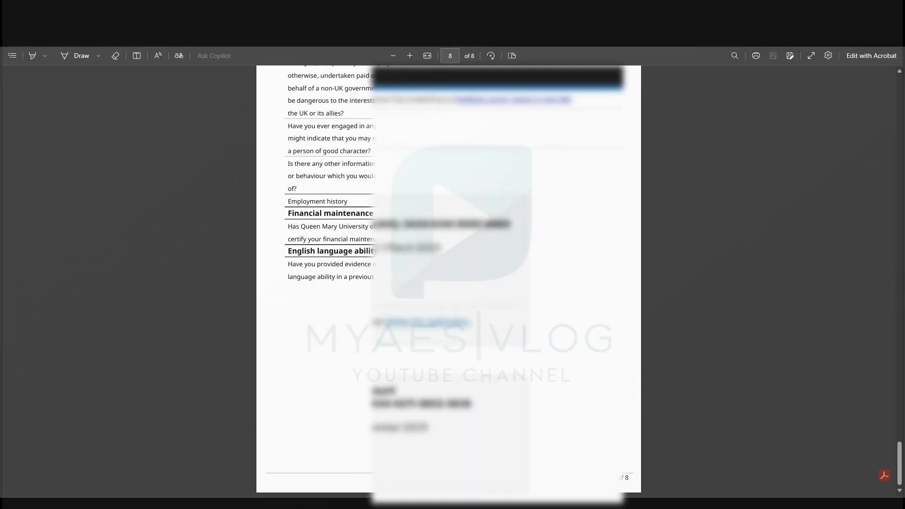
# - Scroll through the application PDF copy down to page 8
pyautogui.scroll(20, 449, 283)
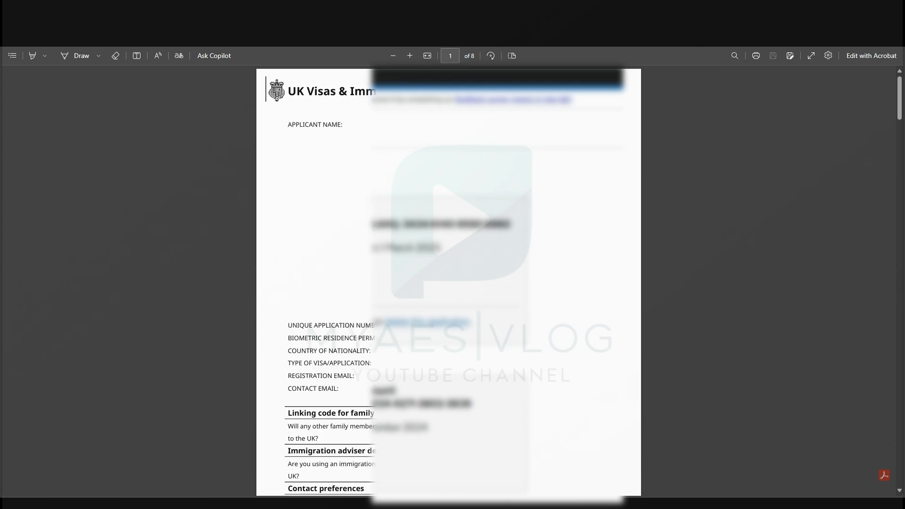
pyautogui.scroll(-10, 449, 283)
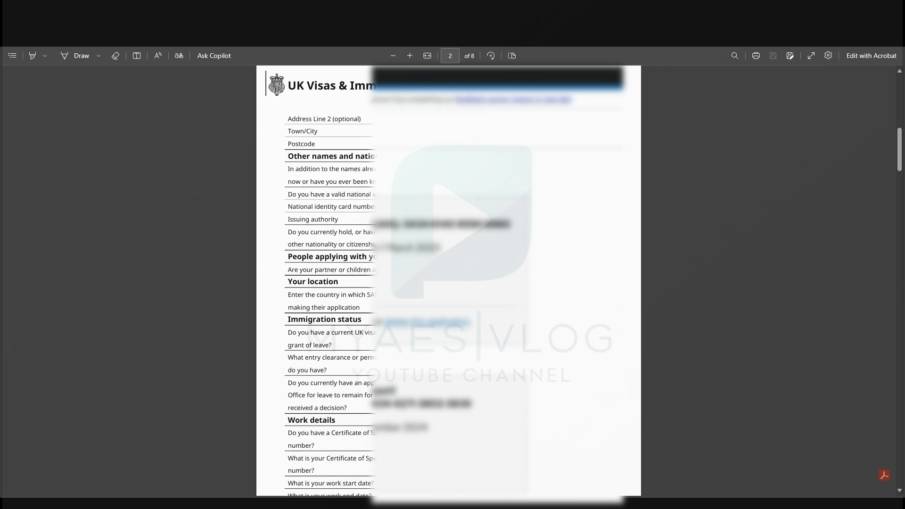
pyautogui.scroll(-20, 449, 283)
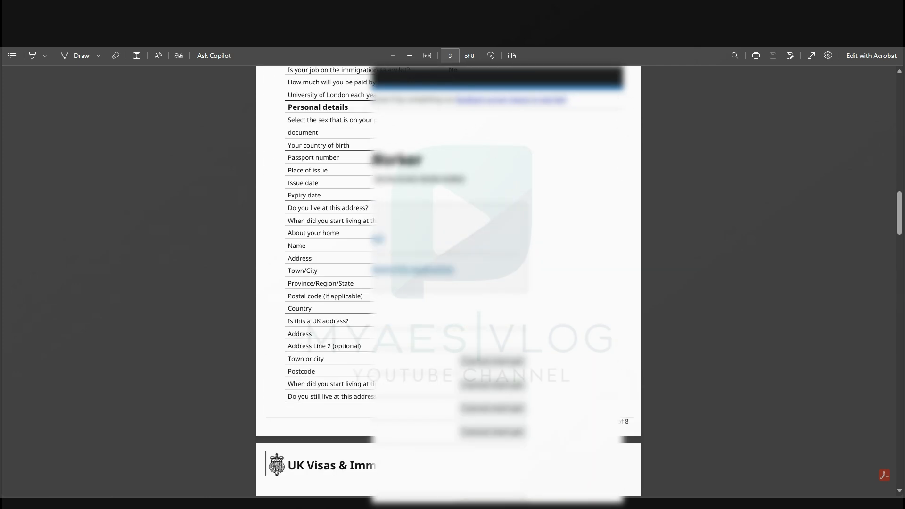
pyautogui.scroll(-20, 449, 283)
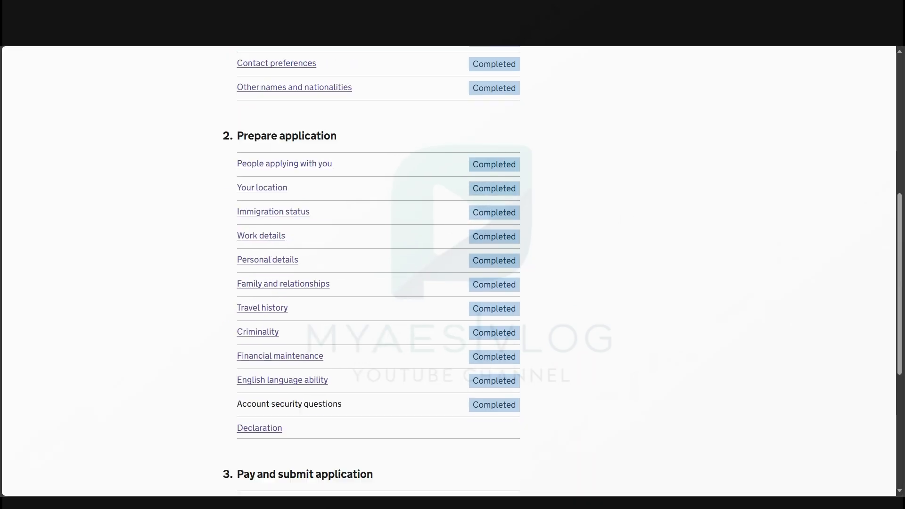
pyautogui.scroll(-4, 449, 283)
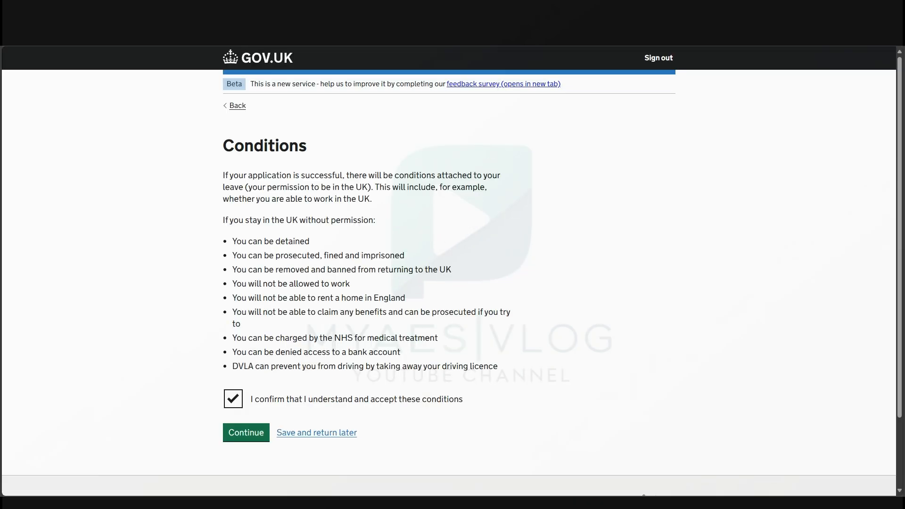
# - Accept the application conditions and move past the conditions page
pyautogui.click(234, 399)
pyautogui.click(233, 399)
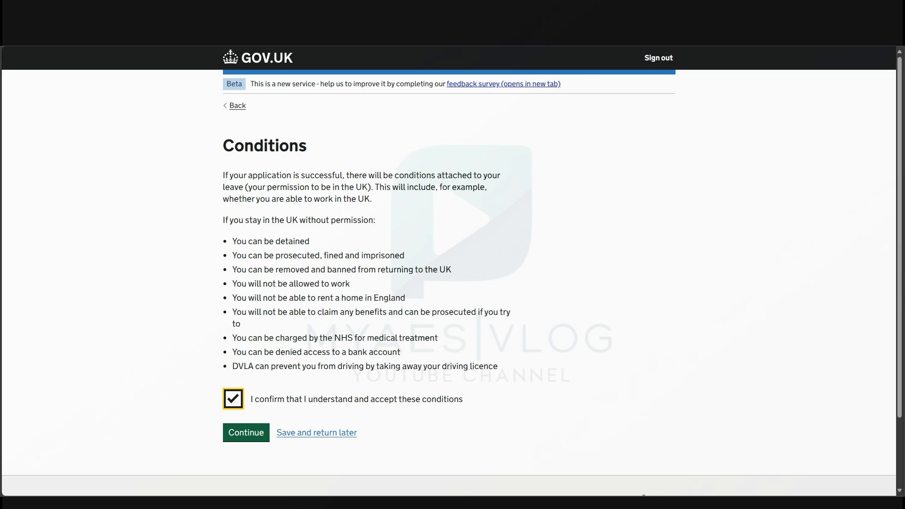
pyautogui.click(246, 432)
pyautogui.scroll(-2, 449, 283)
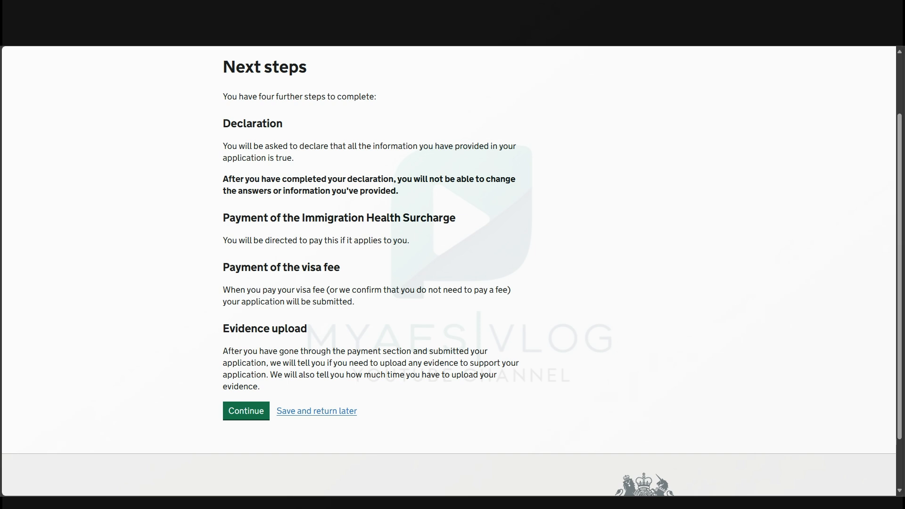
# - Declare as the applicant aged 18 or over and submit the declaration
pyautogui.click(247, 411)
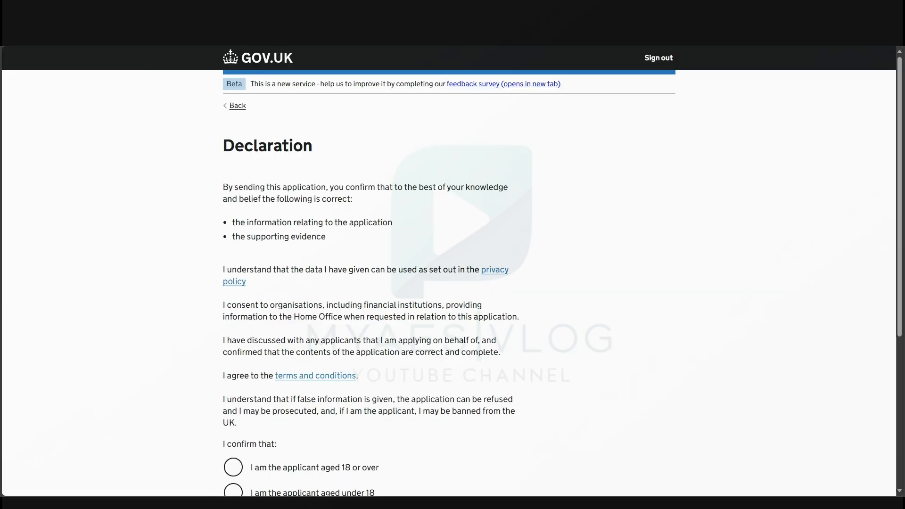
pyautogui.scroll(-1, 453, 271)
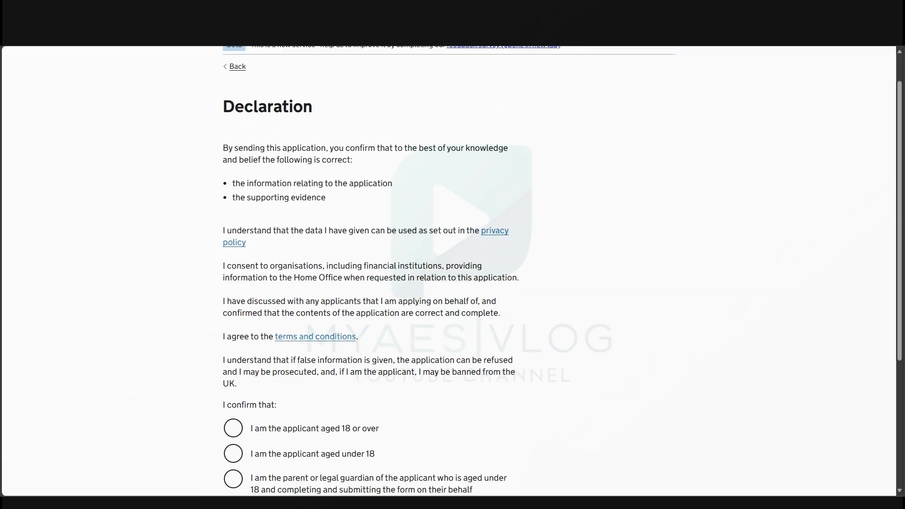
pyautogui.scroll(-1, 452, 271)
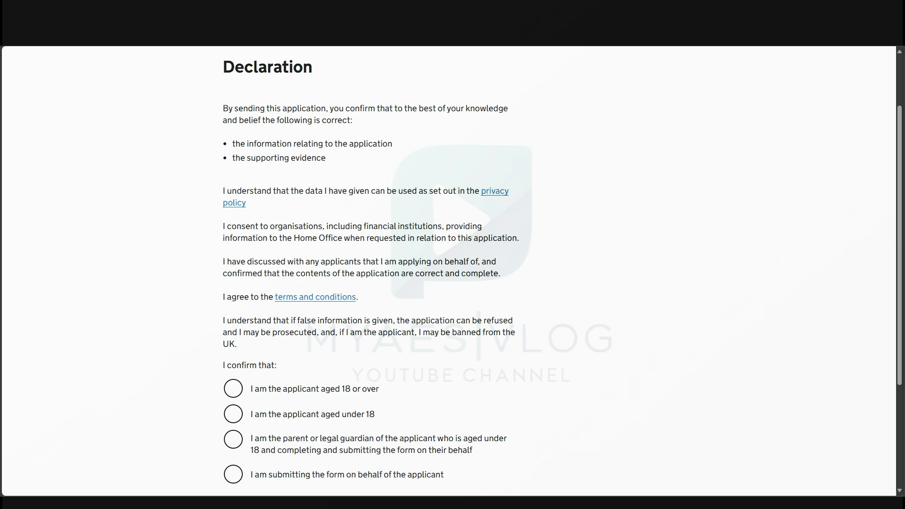
pyautogui.scroll(-3, 453, 271)
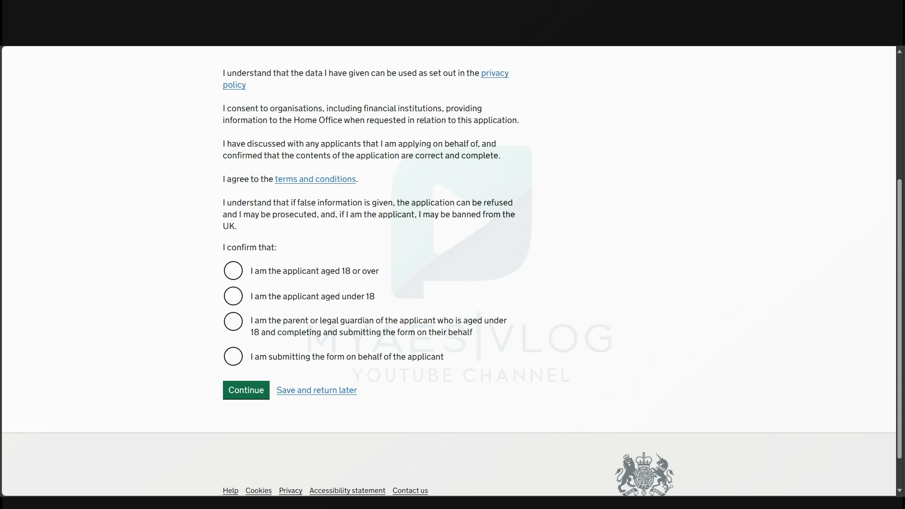
pyautogui.click(233, 271)
pyautogui.click(246, 390)
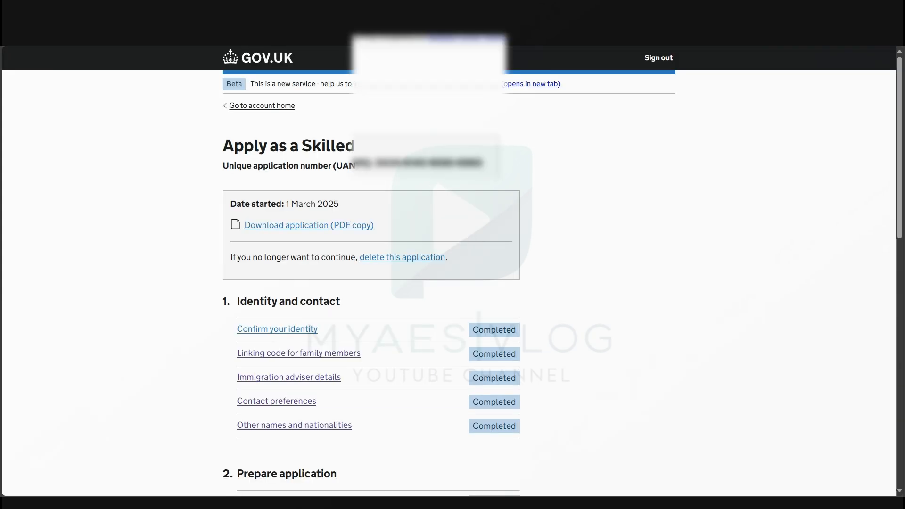
# - Pay the £2,070.00 Immigration Health Surcharge on Worldpay, then move on to the application fee
pyautogui.scroll(-10, 293, 332)
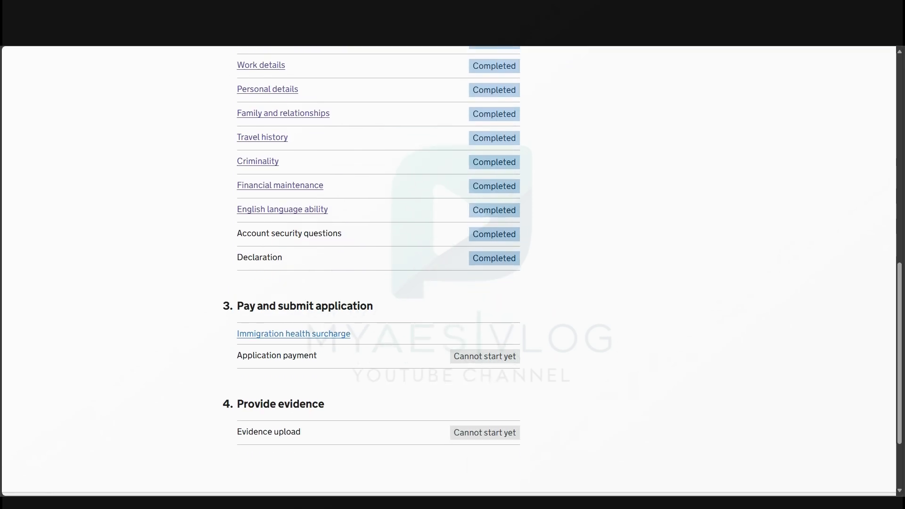
pyautogui.click(293, 332)
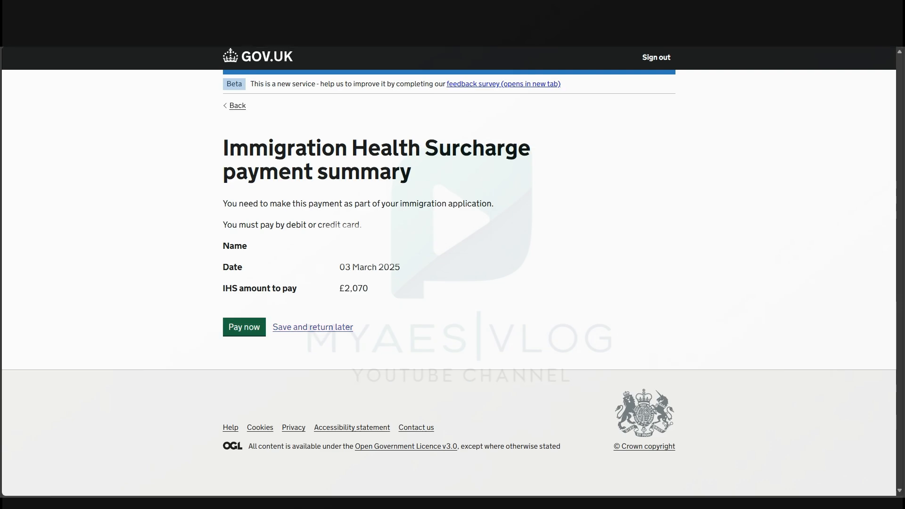
pyautogui.click(244, 327)
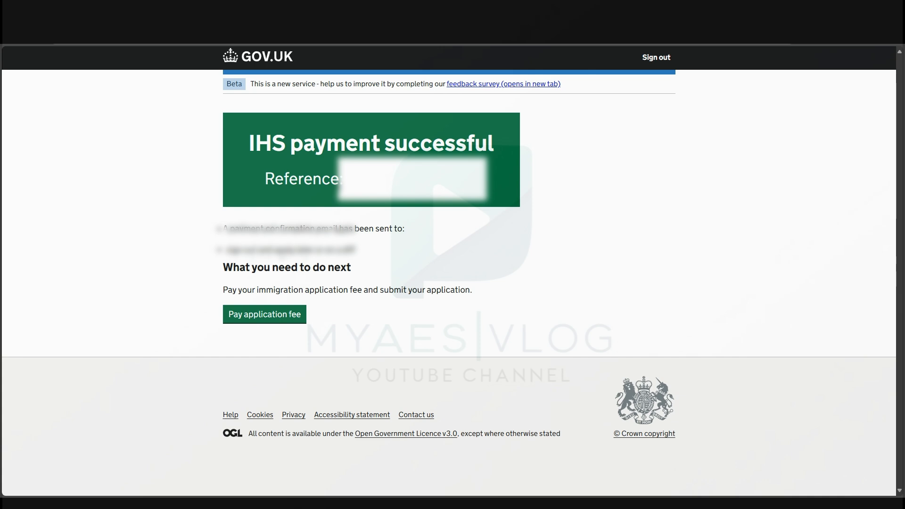
pyautogui.click(264, 314)
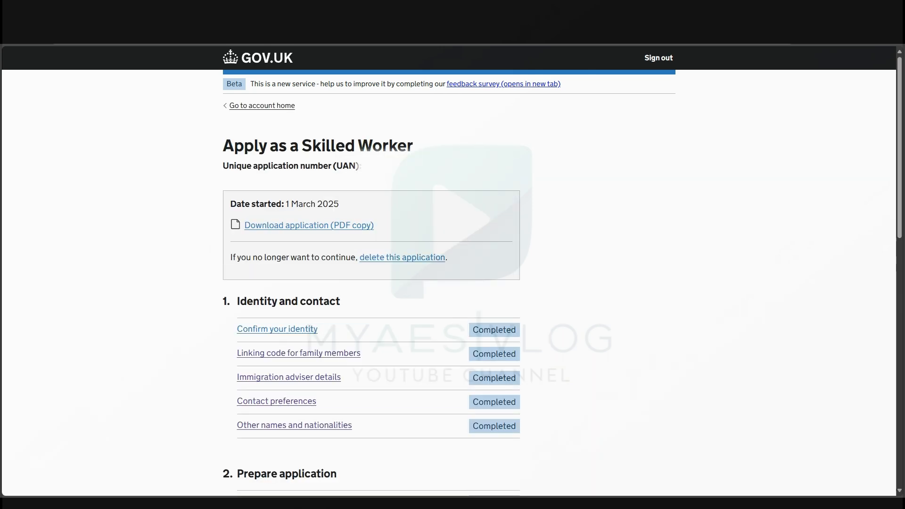
# - Pay the £827.00 visa application fee on Worldpay and return to the GOV.UK service
pyautogui.scroll(-9, 448, 271)
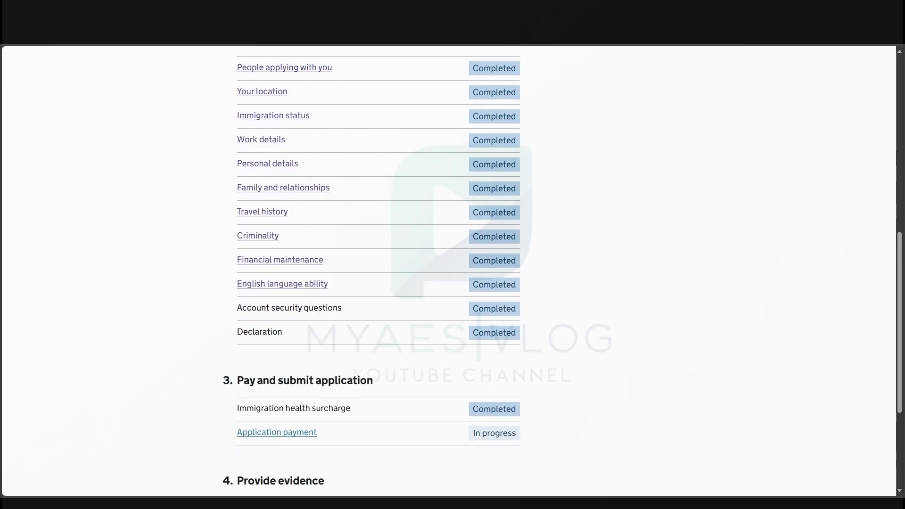
pyautogui.scroll(-3, 448, 271)
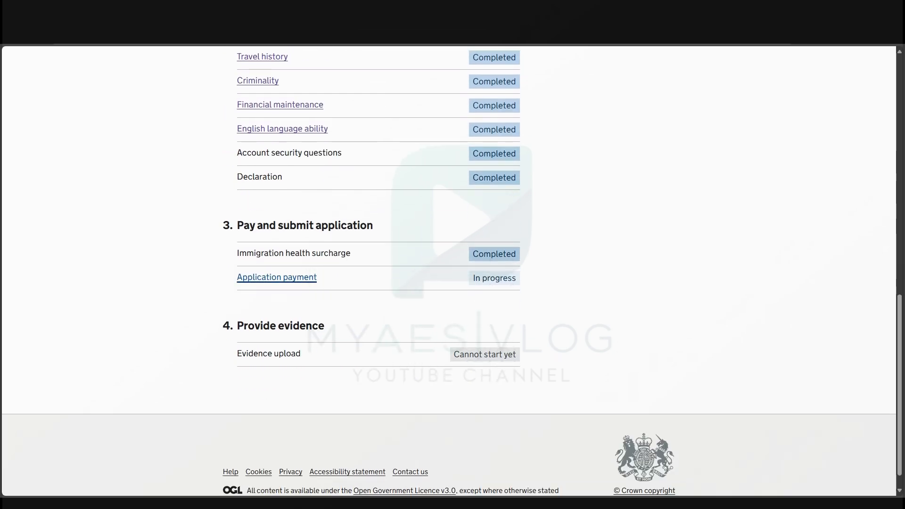
pyautogui.click(277, 277)
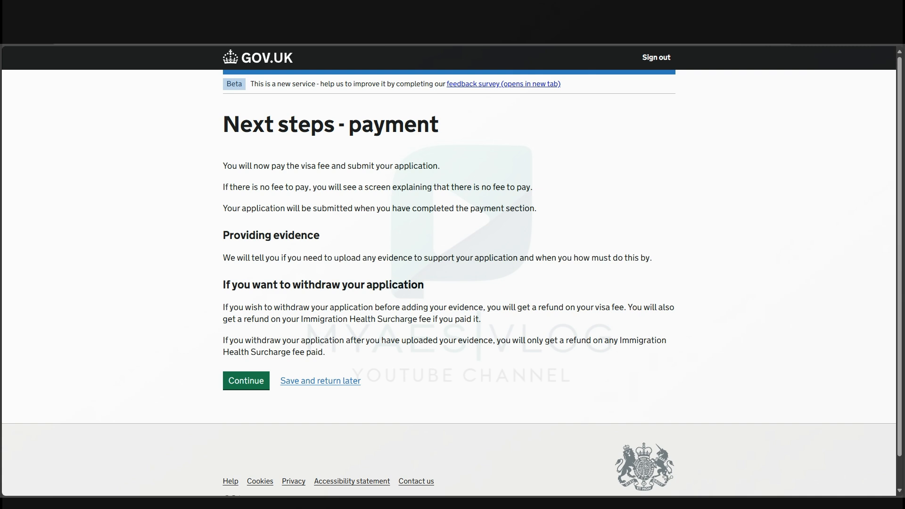
pyautogui.click(246, 380)
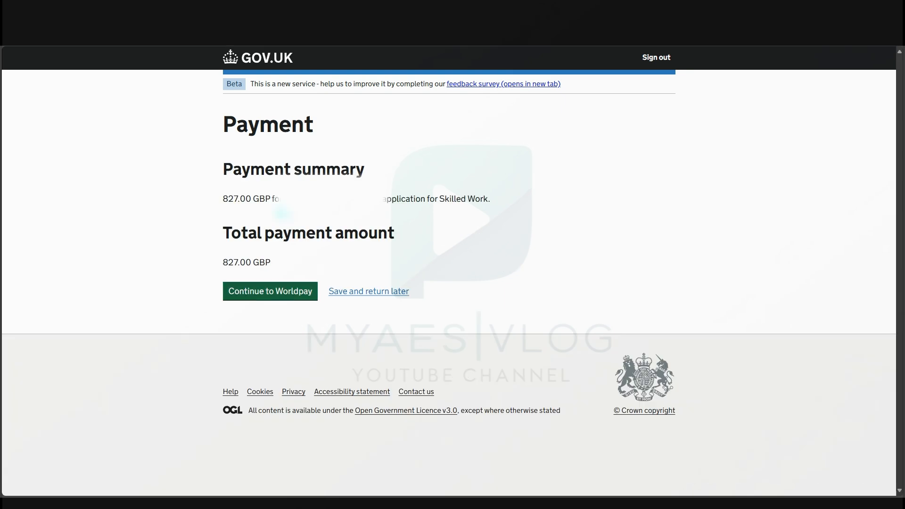
pyautogui.click(270, 291)
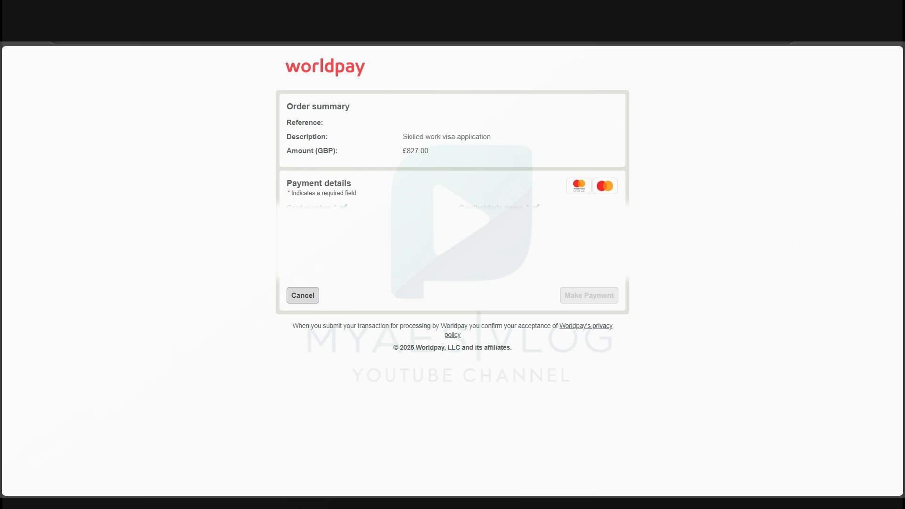
pyautogui.click(589, 295)
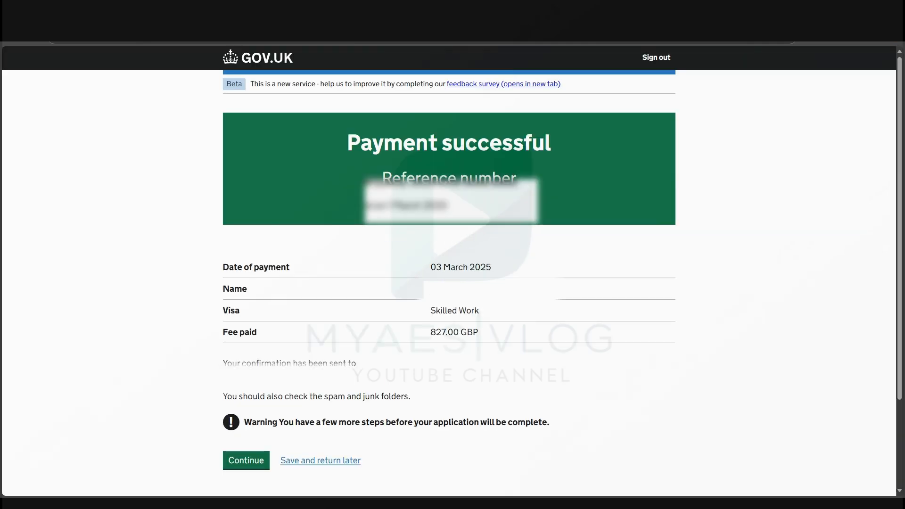
pyautogui.click(246, 461)
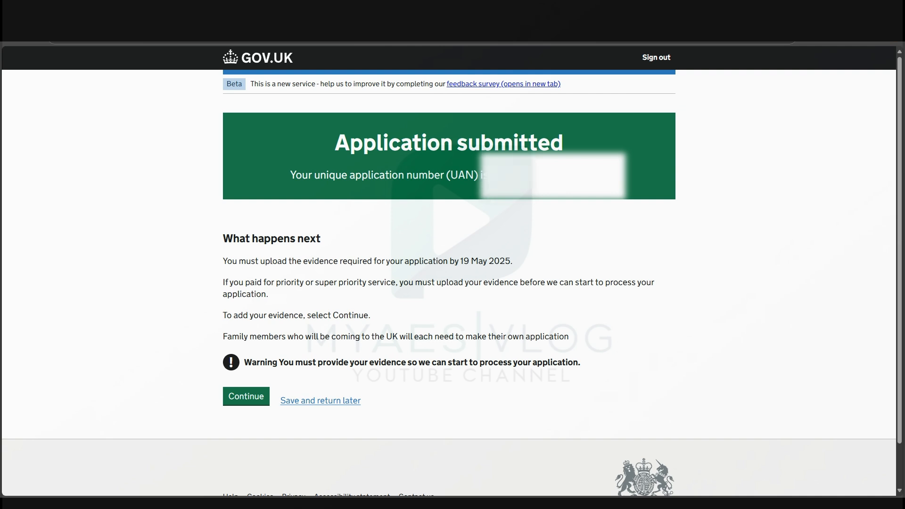
# - Continue to the evidence upload stage and confirm and submit the application
pyautogui.click(246, 396)
pyautogui.scroll(-10, 449, 271)
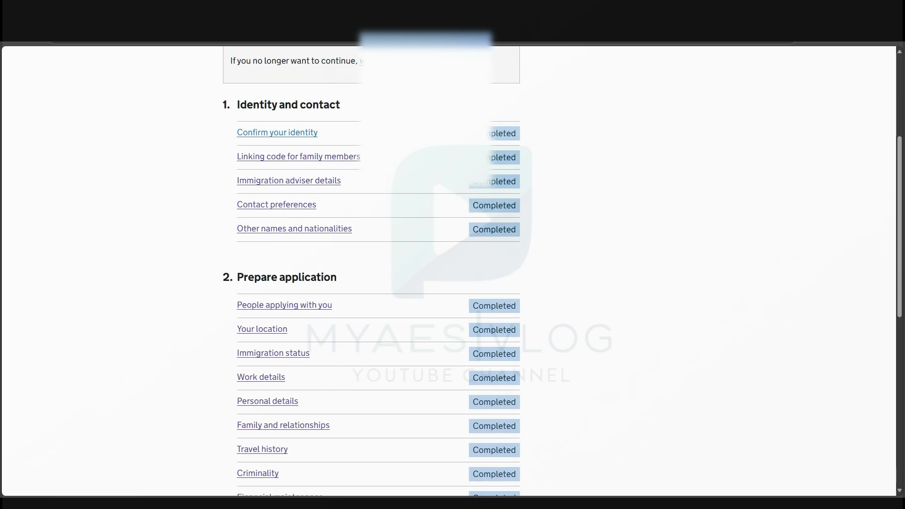
pyautogui.scroll(-1, 449, 271)
pyautogui.click(268, 354)
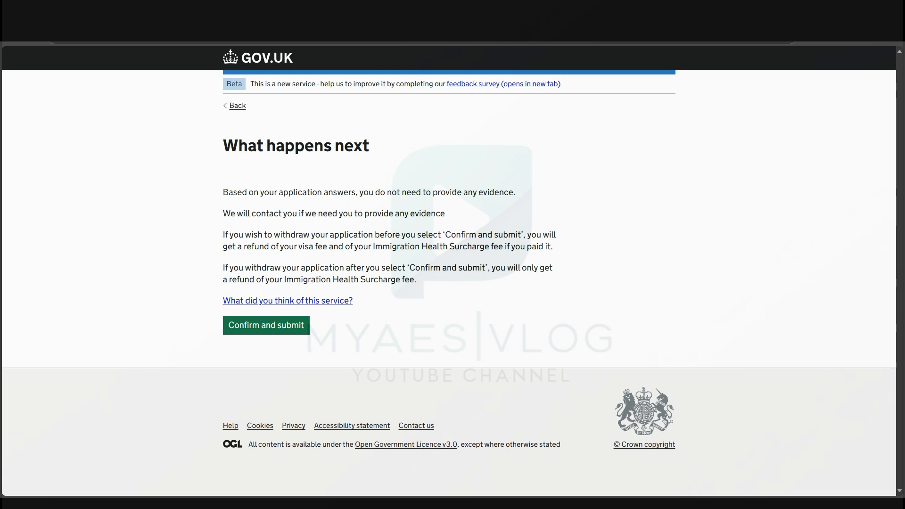
pyautogui.click(267, 325)
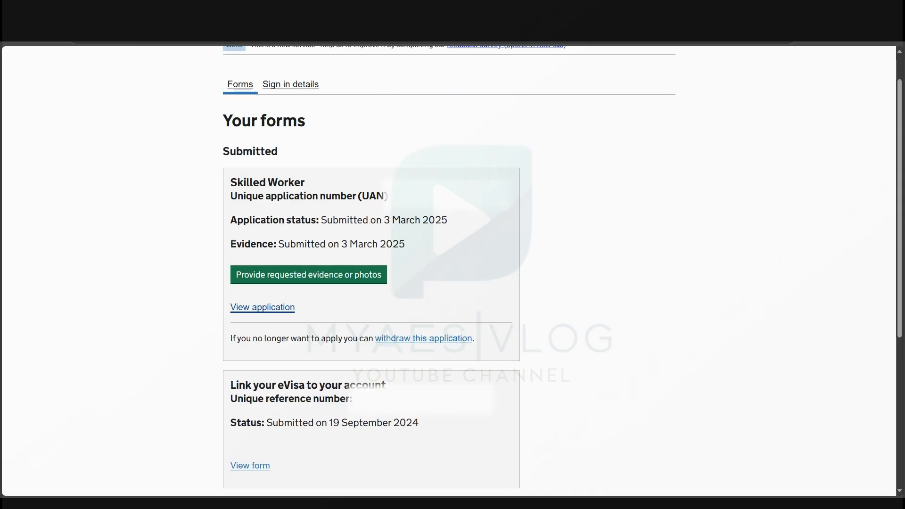
# - Download the submitted Skilled Worker application as a PDF, then return to Your forms
pyautogui.click(262, 308)
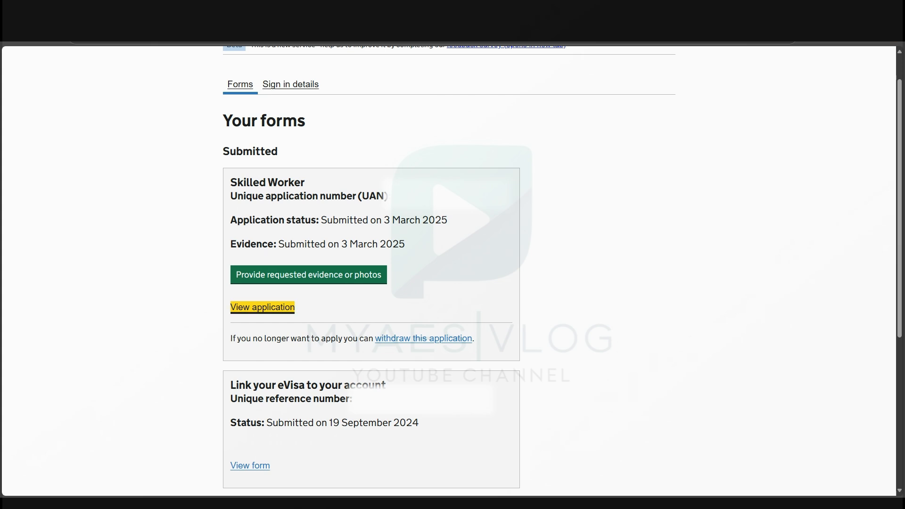
pyautogui.click(309, 226)
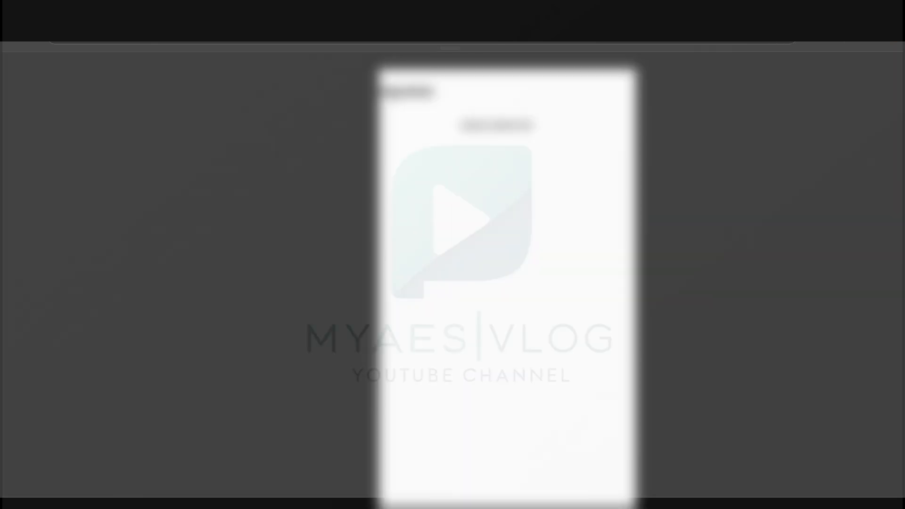
pyautogui.scroll(-10, 448, 283)
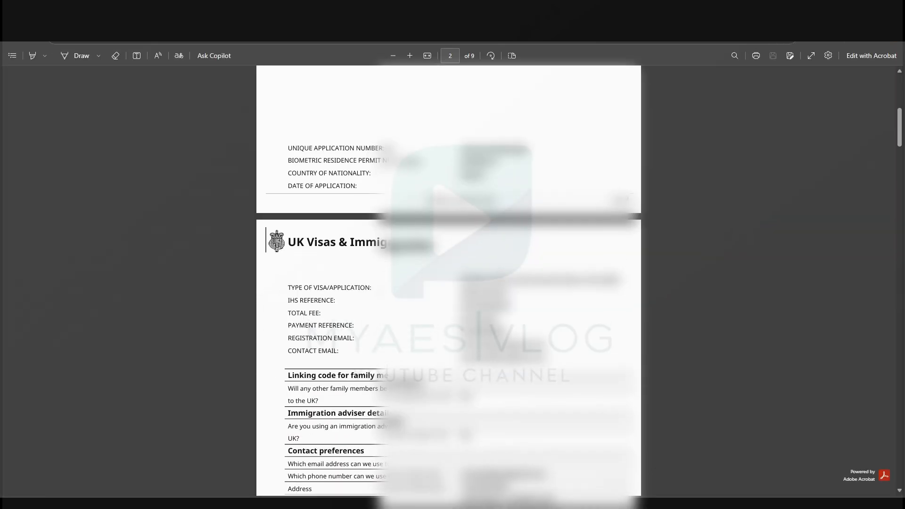
pyautogui.scroll(-15, 448, 283)
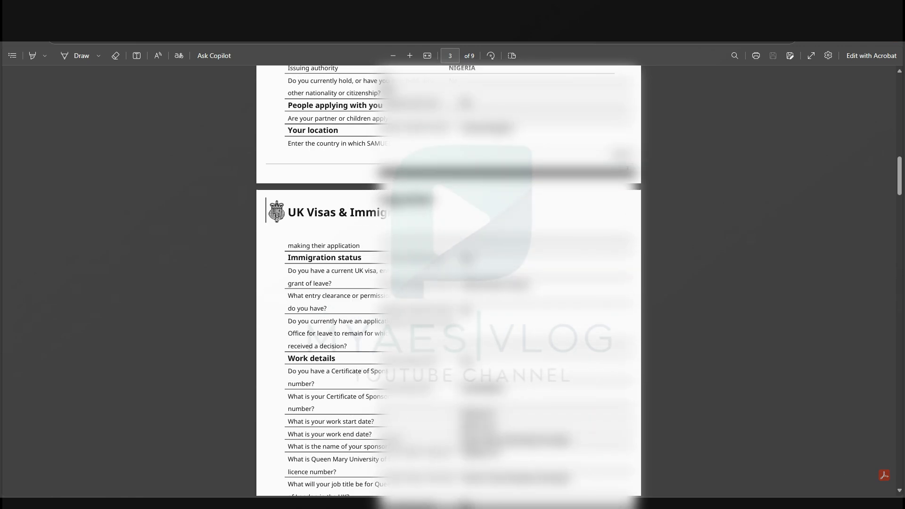
pyautogui.scroll(15, 448, 283)
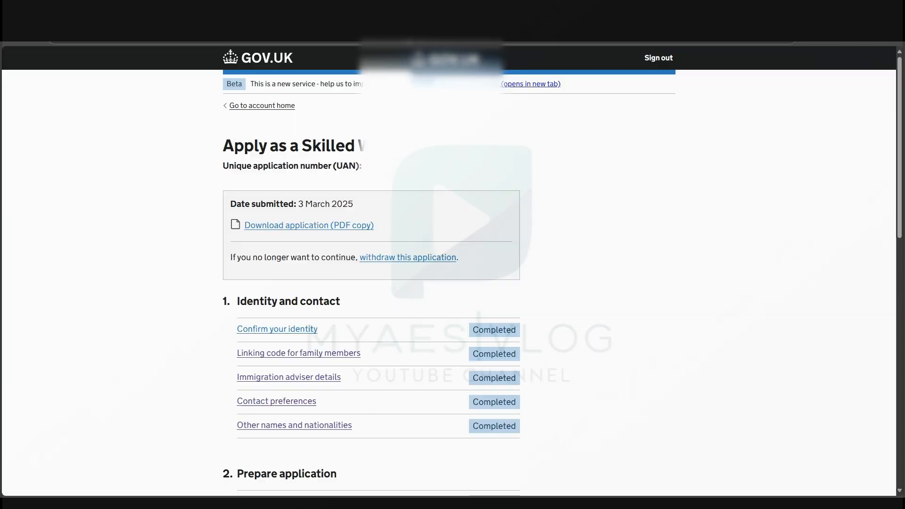
pyautogui.scroll(-10, 448, 283)
pyautogui.scroll(-3, 448, 271)
pyautogui.scroll(15, 448, 272)
pyautogui.click(259, 105)
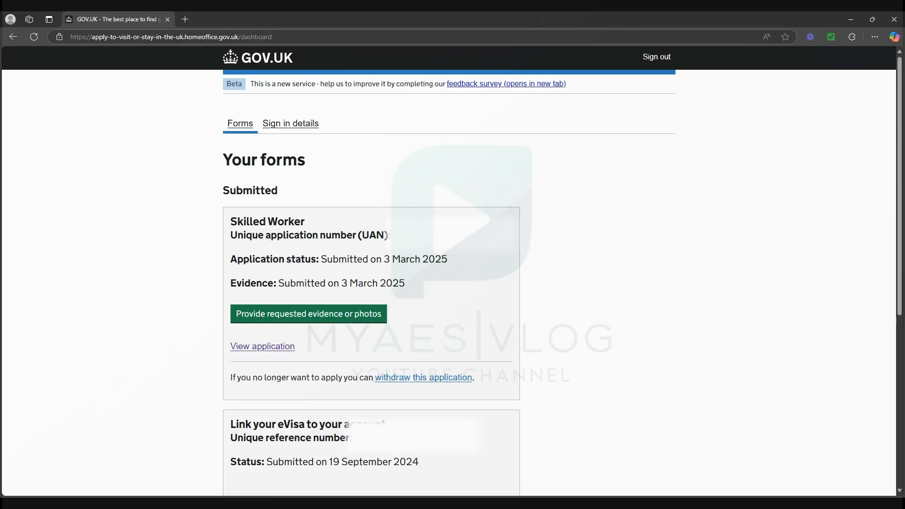